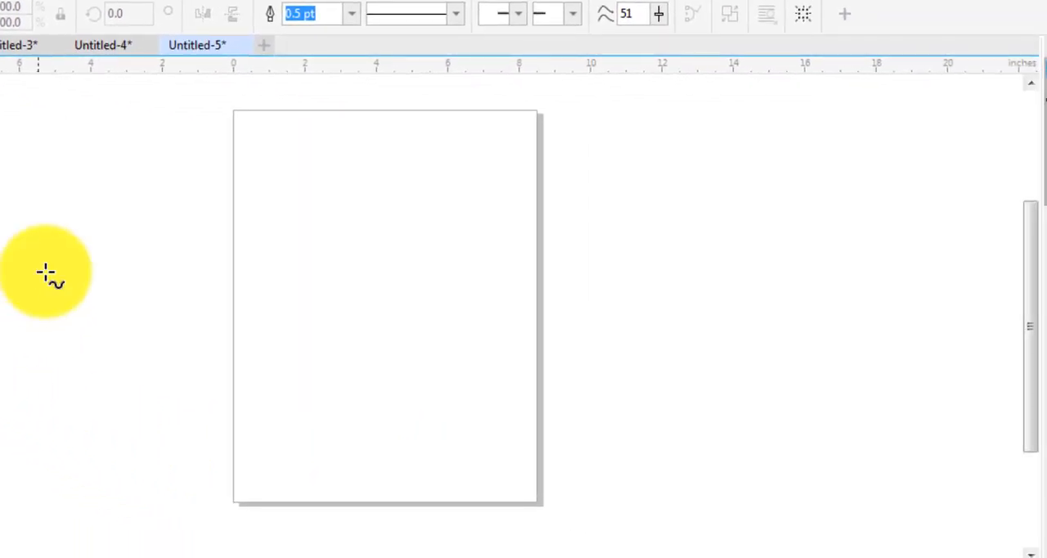
Draw a trial freehand wave across the page with smoothing 51 and delete it
{"action": "mouse_move", "coordinate": [136, 362]}
{"action": "left_mouse_down"}
{"action": "mouse_move", "coordinate": [148, 290]}
{"action": "mouse_move", "coordinate": [312, 320]}
{"action": "mouse_move", "coordinate": [403, 261]}
{"action": "mouse_move", "coordinate": [617, 197]}
{"action": "mouse_move", "coordinate": [974, 180]}
{"action": "mouse_move", "coordinate": [979, 206]}
{"action": "left_mouse_up"}
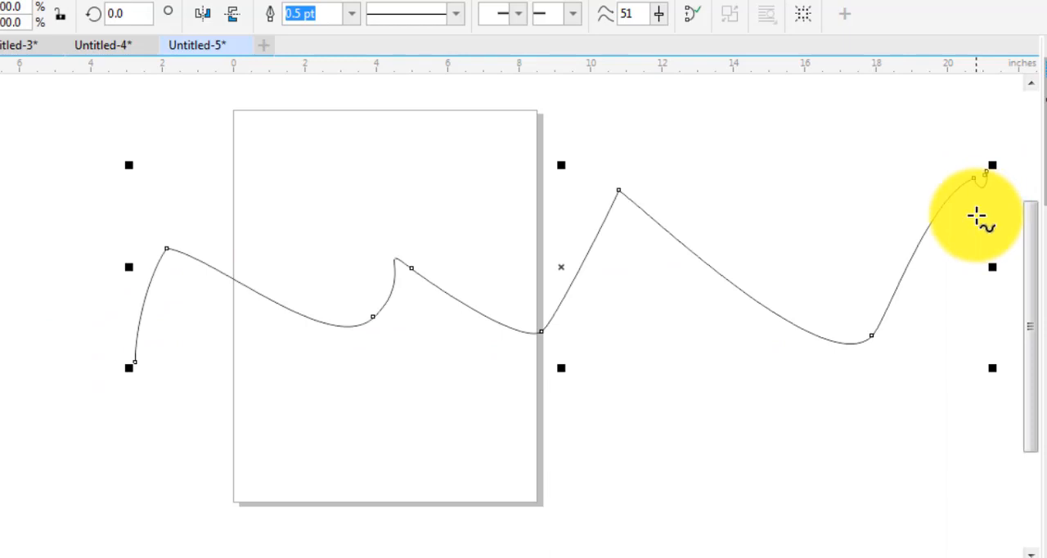
{"action": "key", "text": "Delete"}
Draw a looping freehand curve about 18 inches wide across the page, and a second one above it with freehand smoothing 88
{"action": "mouse_move", "coordinate": [161, 294]}
{"action": "left_mouse_down"}
{"action": "mouse_move", "coordinate": [207, 353]}
{"action": "mouse_move", "coordinate": [202, 331]}
{"action": "mouse_move", "coordinate": [308, 349]}
{"action": "mouse_move", "coordinate": [314, 316]}
{"action": "mouse_move", "coordinate": [378, 371]}
{"action": "mouse_move", "coordinate": [407, 311]}
{"action": "mouse_move", "coordinate": [448, 357]}
{"action": "mouse_move", "coordinate": [492, 288]}
{"action": "mouse_move", "coordinate": [517, 352]}
{"action": "mouse_move", "coordinate": [556, 336]}
{"action": "mouse_move", "coordinate": [561, 322]}
{"action": "mouse_move", "coordinate": [594, 366]}
{"action": "mouse_move", "coordinate": [640, 317]}
{"action": "mouse_move", "coordinate": [677, 376]}
{"action": "mouse_move", "coordinate": [751, 388]}
{"action": "mouse_move", "coordinate": [782, 326]}
{"action": "mouse_move", "coordinate": [811, 377]}
{"action": "left_mouse_up"}
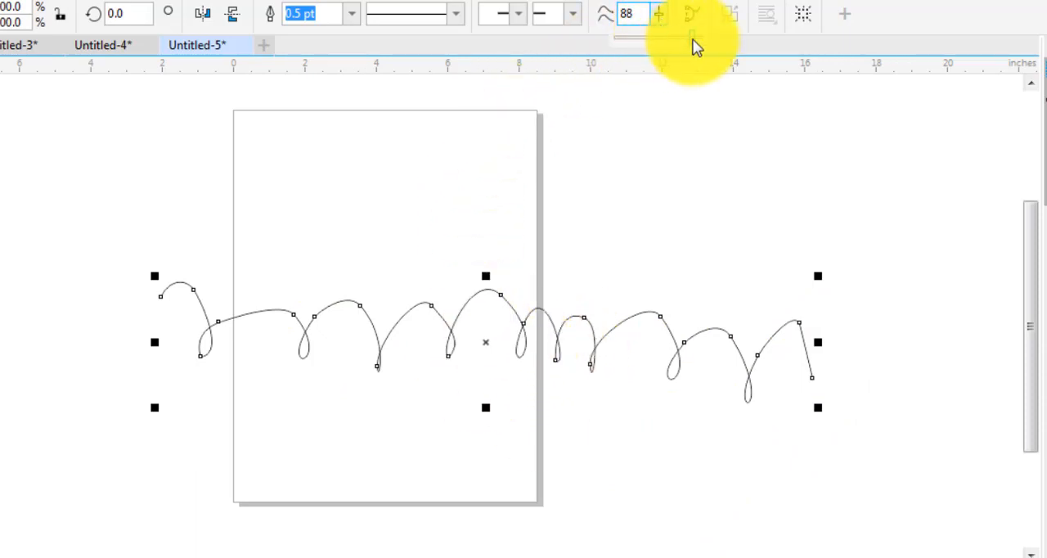
{"action": "mouse_move", "coordinate": [234, 232]}
{"action": "left_mouse_down"}
{"action": "mouse_move", "coordinate": [252, 189]}
{"action": "mouse_move", "coordinate": [307, 189]}
{"action": "mouse_move", "coordinate": [309, 201]}
{"action": "mouse_move", "coordinate": [311, 182]}
{"action": "mouse_move", "coordinate": [379, 238]}
{"action": "mouse_move", "coordinate": [380, 182]}
{"action": "mouse_move", "coordinate": [413, 231]}
{"action": "mouse_move", "coordinate": [495, 229]}
{"action": "mouse_move", "coordinate": [517, 149]}
{"action": "mouse_move", "coordinate": [637, 157]}
{"action": "mouse_move", "coordinate": [736, 122]}
{"action": "mouse_move", "coordinate": [813, 193]}
{"action": "left_mouse_up"}
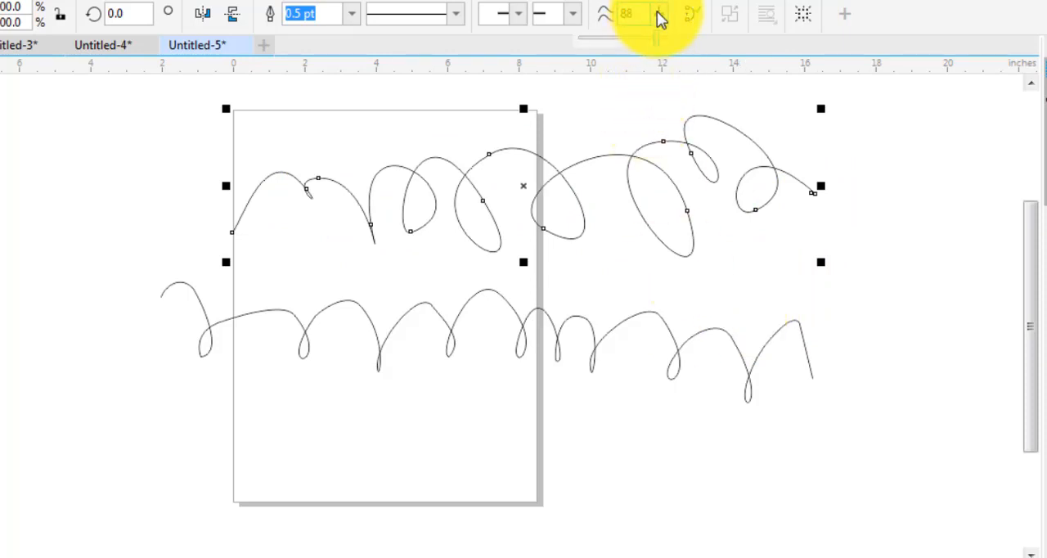
Set freehand smoothing to 0, draw a looping curve beside the page, and delete that curve
{"action": "left_click_drag", "start_coordinate": [661, 21], "coordinate": [600, 46]}
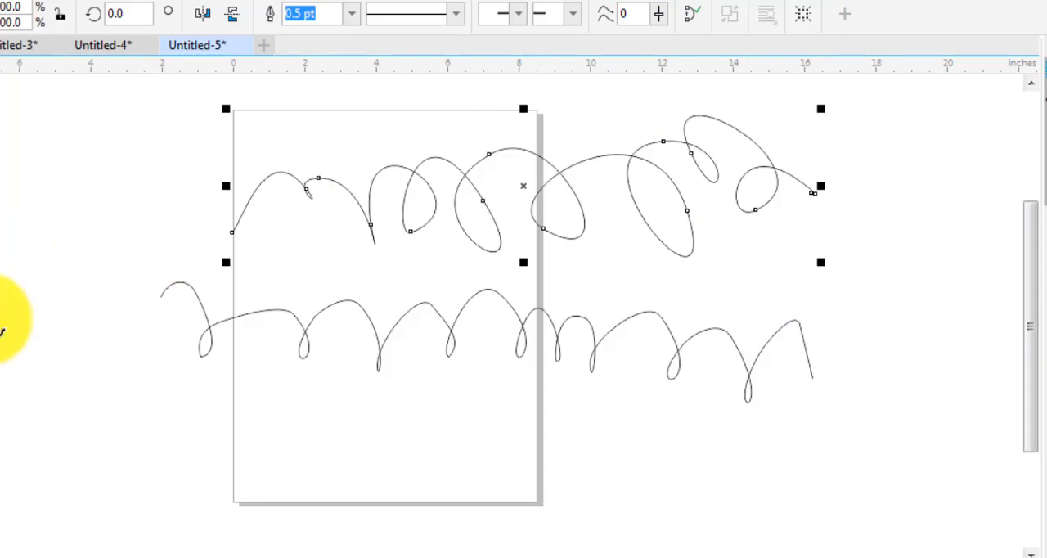
{"action": "mouse_move", "coordinate": [191, 489]}
{"action": "left_mouse_down"}
{"action": "mouse_move", "coordinate": [264, 519]}
{"action": "mouse_move", "coordinate": [244, 292]}
{"action": "mouse_move", "coordinate": [181, 300]}
{"action": "mouse_move", "coordinate": [0, 227]}
{"action": "left_mouse_up"}
{"action": "left_click_drag", "start_coordinate": [109, 229], "coordinate": [123, 235]}
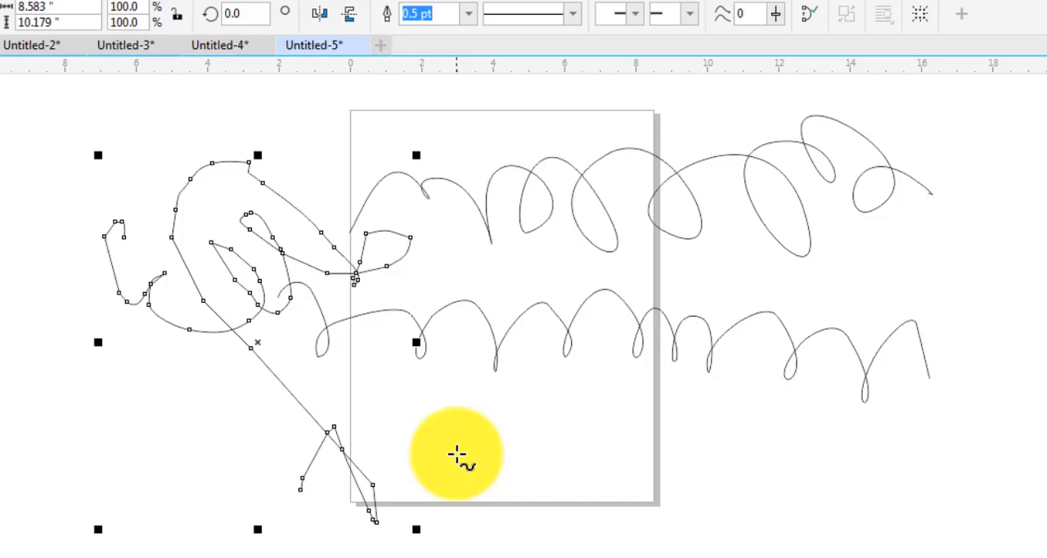
{"action": "key", "text": "Delete"}
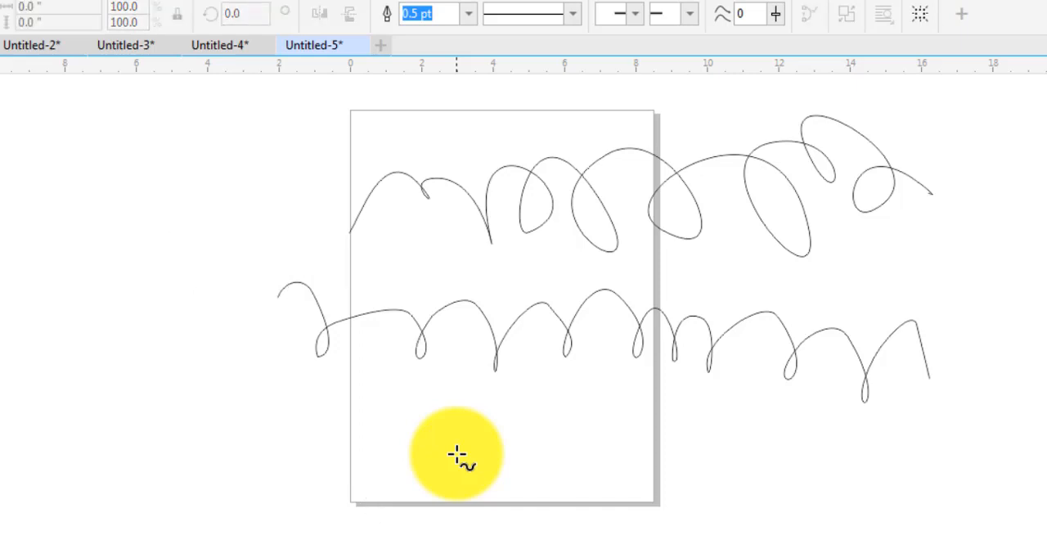
Set freehand smoothing to 73 and try setting the outline width to None with nothing selected, cancelling the document defaults change
{"action": "left_click", "coordinate": [775, 14]}
{"action": "left_click_drag", "start_coordinate": [818, 34], "coordinate": [848, 46]}
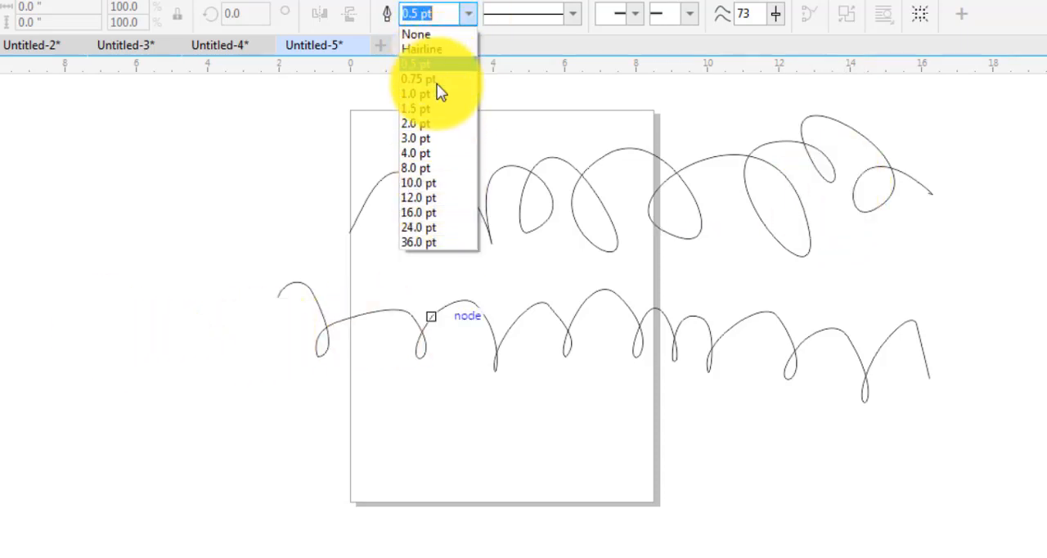
{"action": "left_click", "coordinate": [430, 37]}
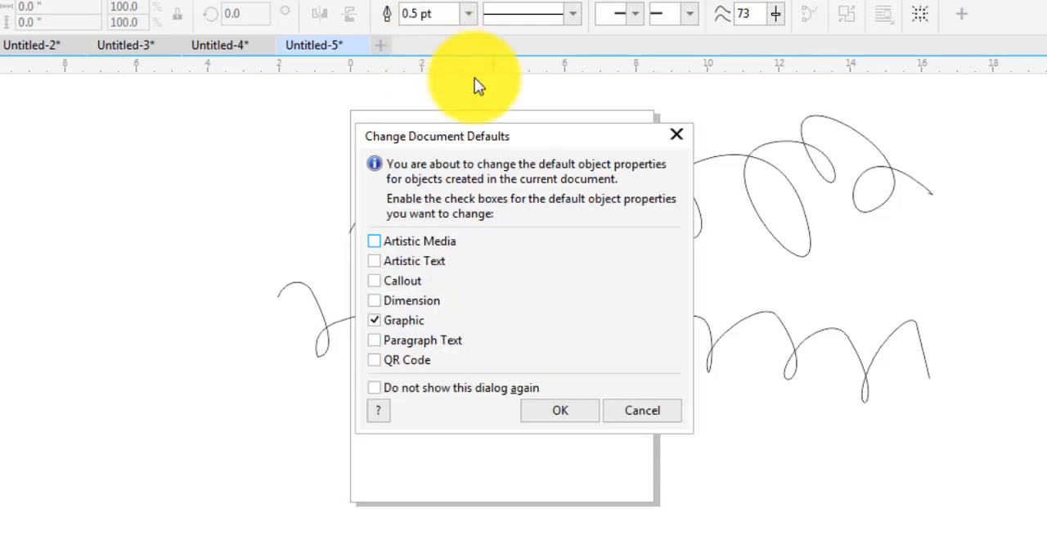
{"action": "left_click", "coordinate": [675, 137]}
Set the lower looping curve's outline width to None and delete the upper looping curve
{"action": "left_click", "coordinate": [411, 289]}
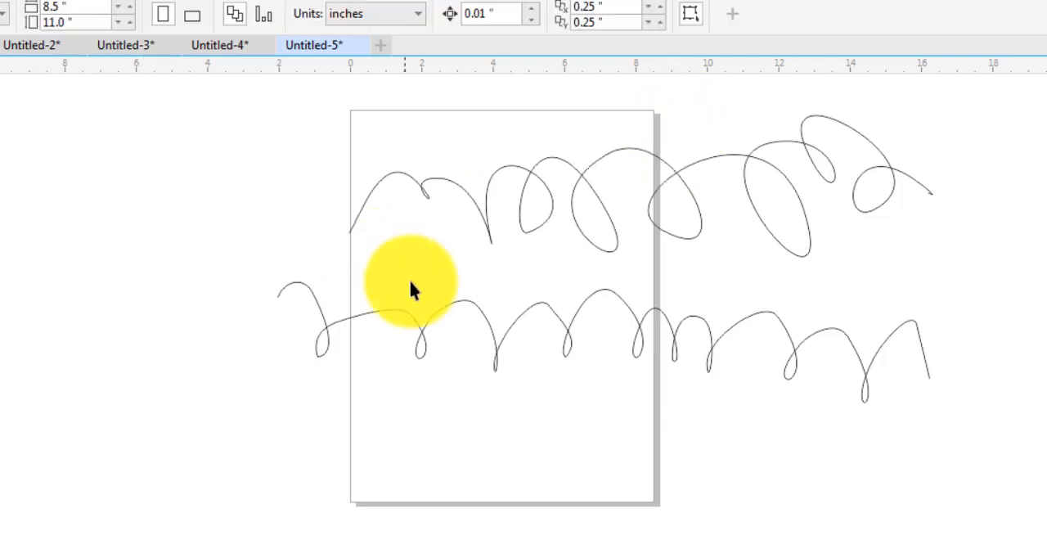
{"action": "left_click", "coordinate": [412, 313]}
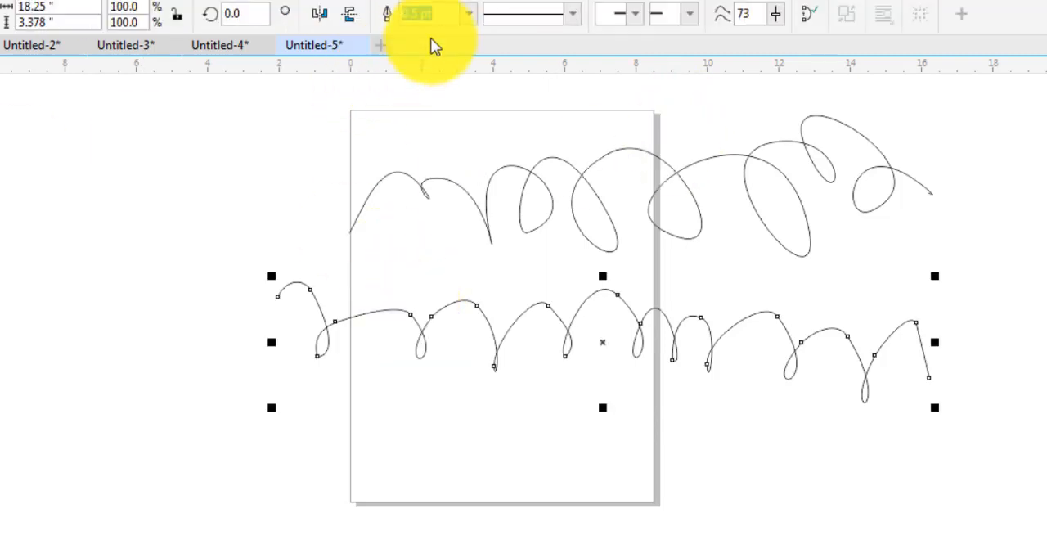
{"action": "left_click", "coordinate": [468, 13]}
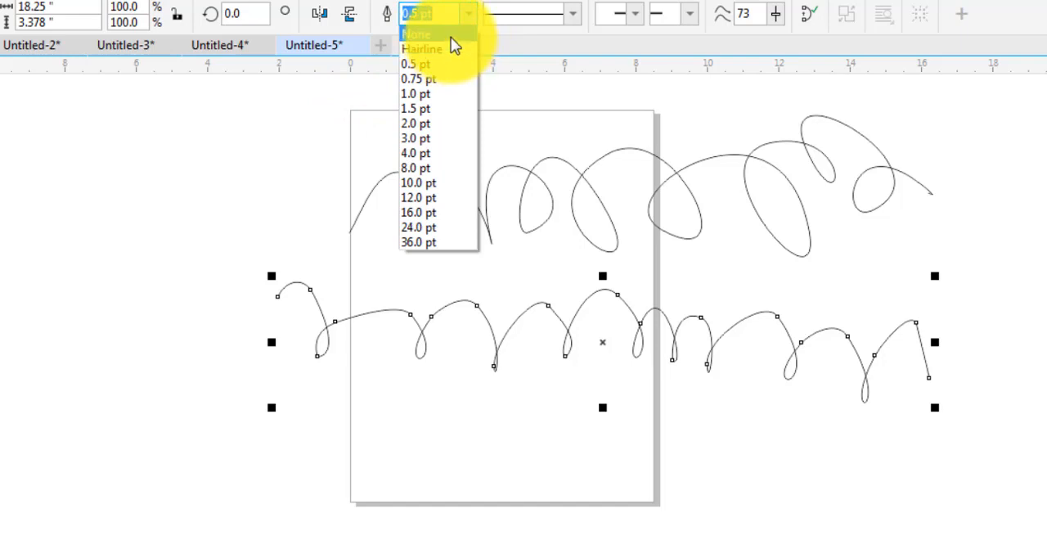
{"action": "left_click", "coordinate": [451, 37]}
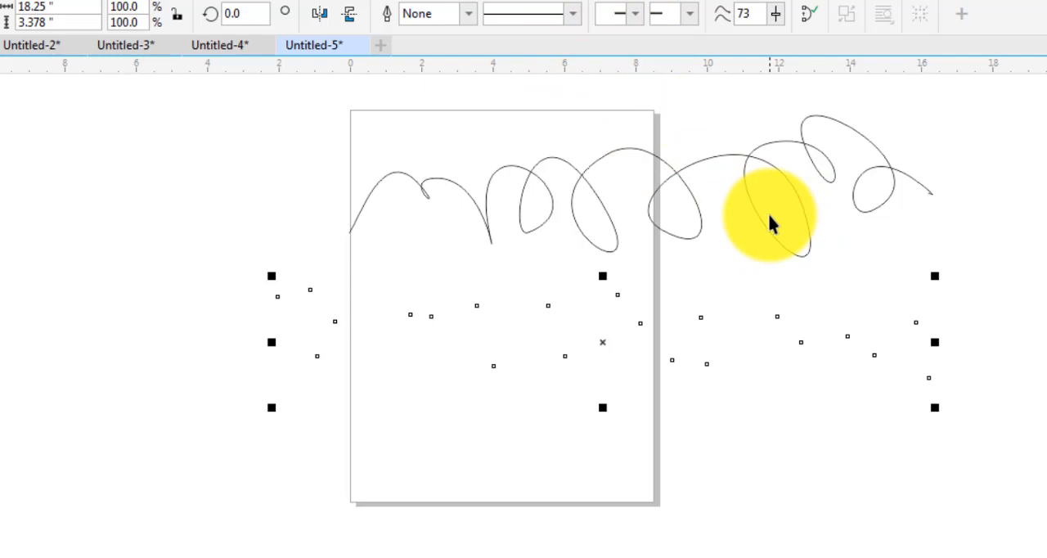
{"action": "key", "text": "Escape"}
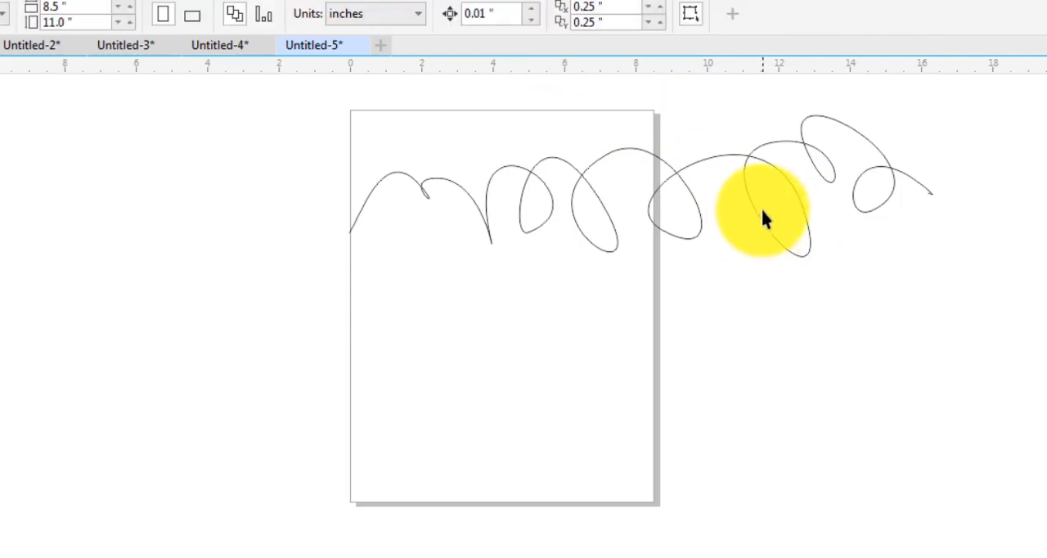
{"action": "left_click", "coordinate": [762, 216]}
{"action": "key", "text": "Delete"}
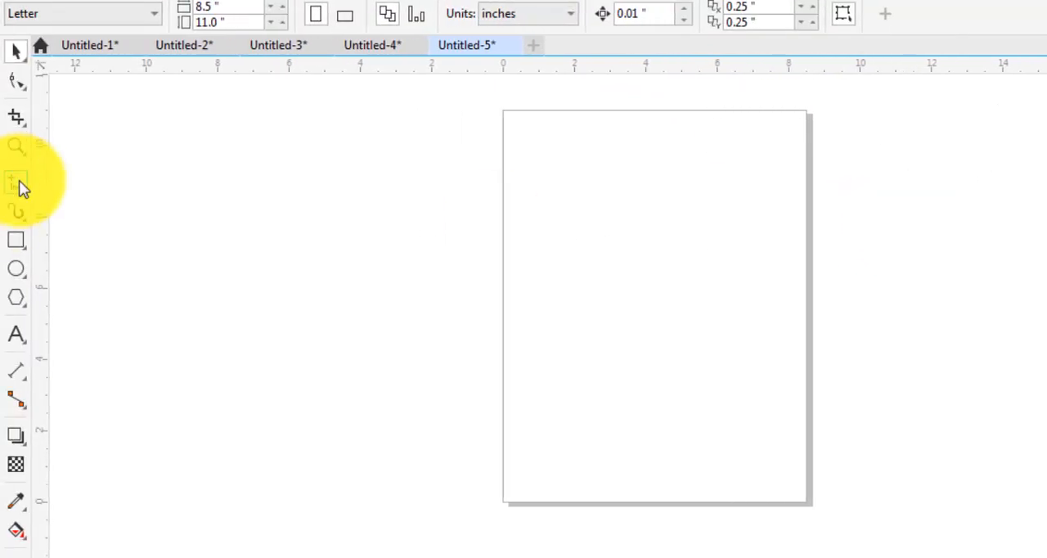
Draw a diagonal and a horizontal straight line with the Freehand tool, and shorten the horizontal line to about 48% of its width
{"action": "left_click", "coordinate": [17, 182]}
{"action": "left_click", "coordinate": [533, 297]}
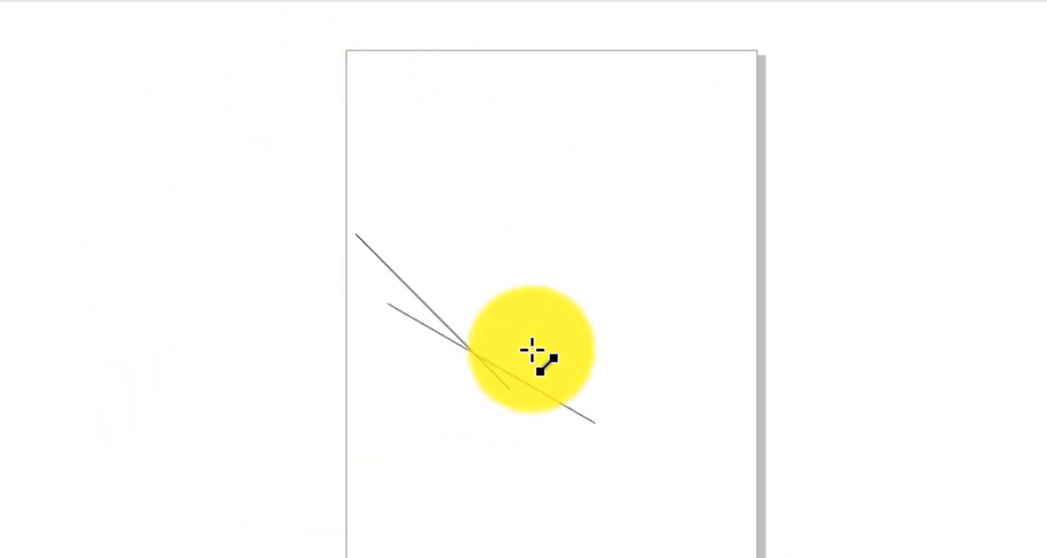
{"action": "left_click", "coordinate": [963, 233]}
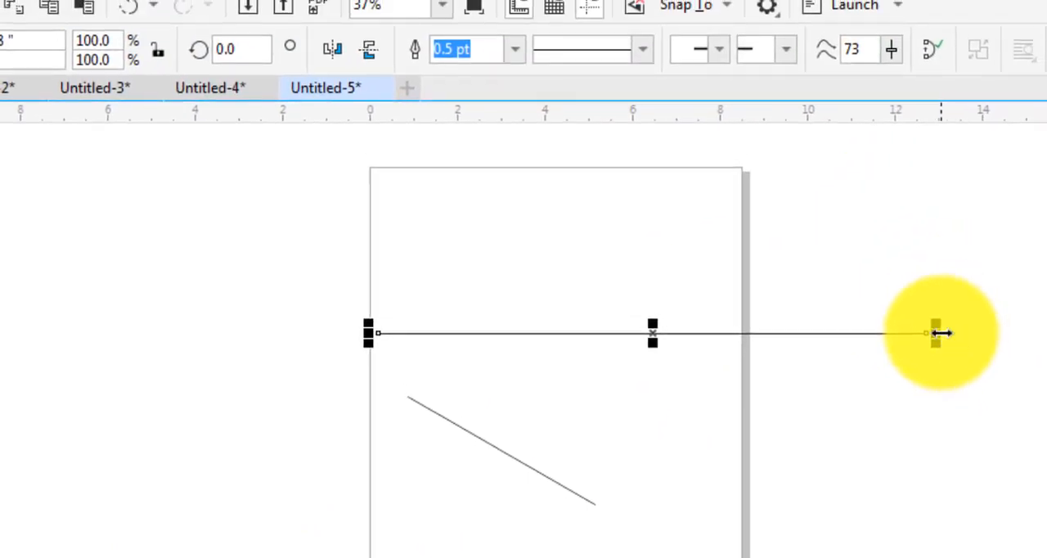
{"action": "left_click_drag", "start_coordinate": [940, 332], "coordinate": [652, 333]}
Set the horizontal line's outline width to 12 pt and its line style to dashed
{"action": "left_click", "coordinate": [515, 50]}
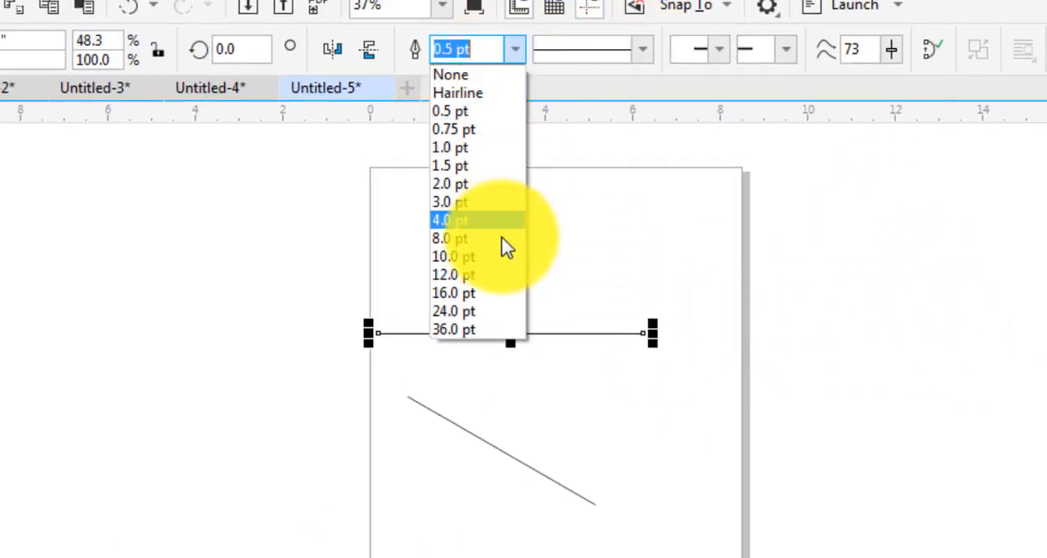
{"action": "left_click", "coordinate": [477, 276]}
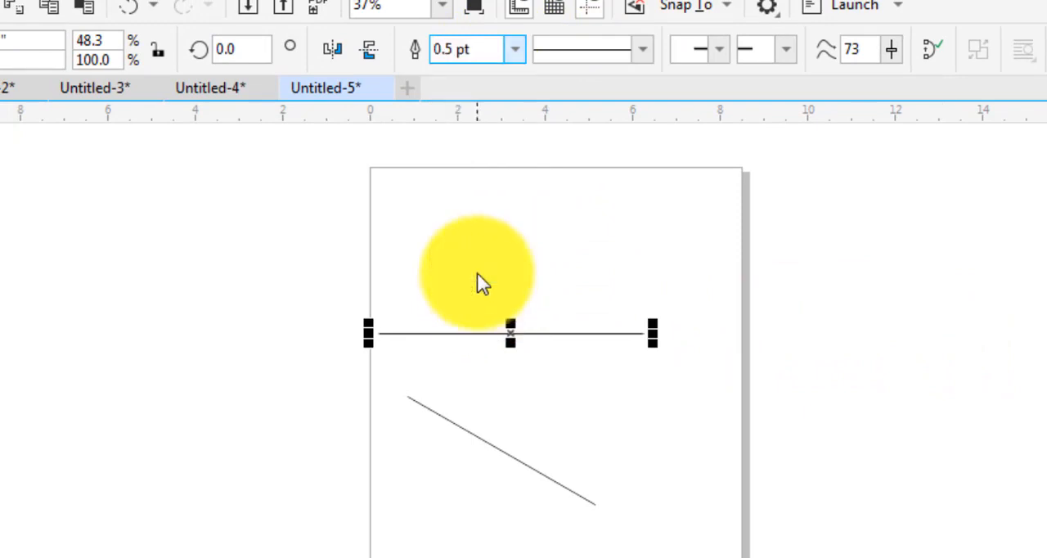
{"action": "left_click", "coordinate": [639, 55]}
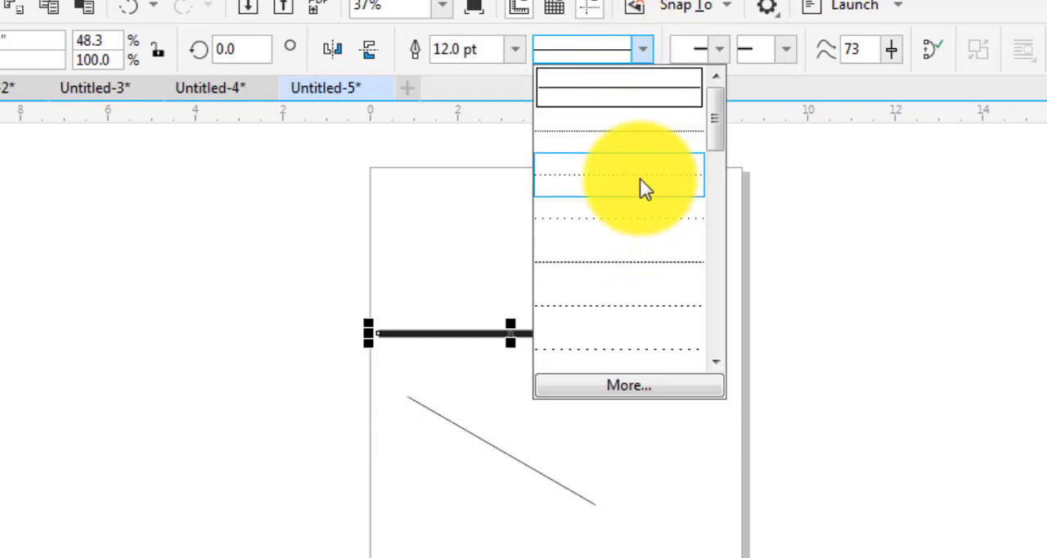
{"action": "left_click", "coordinate": [641, 187]}
{"action": "left_click", "coordinate": [642, 51]}
{"action": "left_click", "coordinate": [625, 316]}
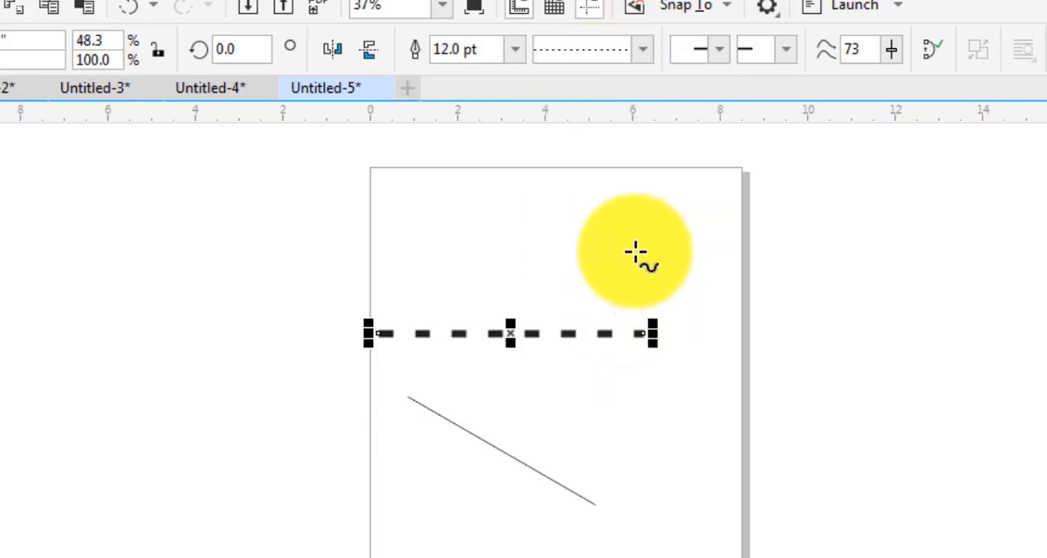
{"action": "left_click", "coordinate": [643, 51]}
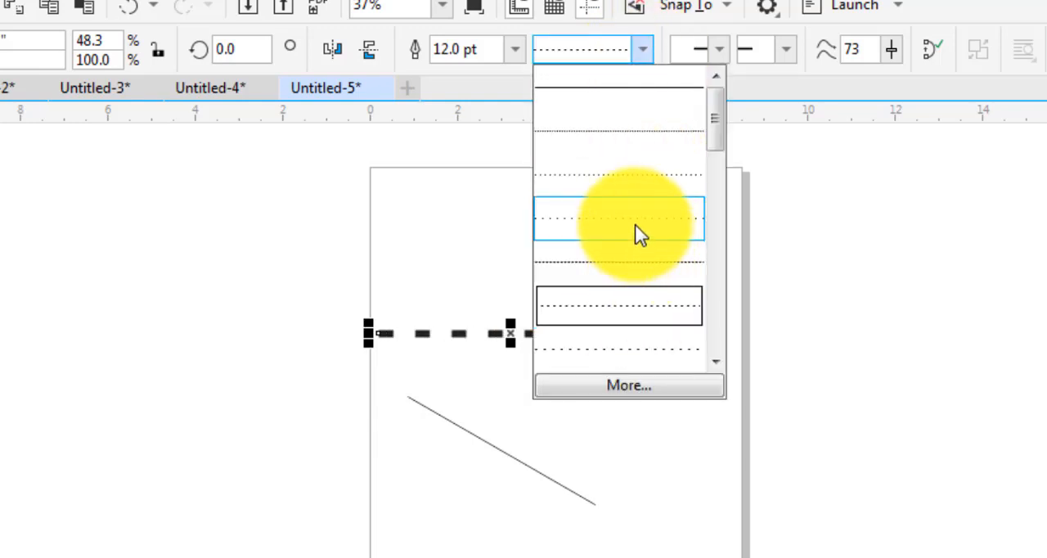
{"action": "left_click_drag", "start_coordinate": [714, 143], "coordinate": [710, 100]}
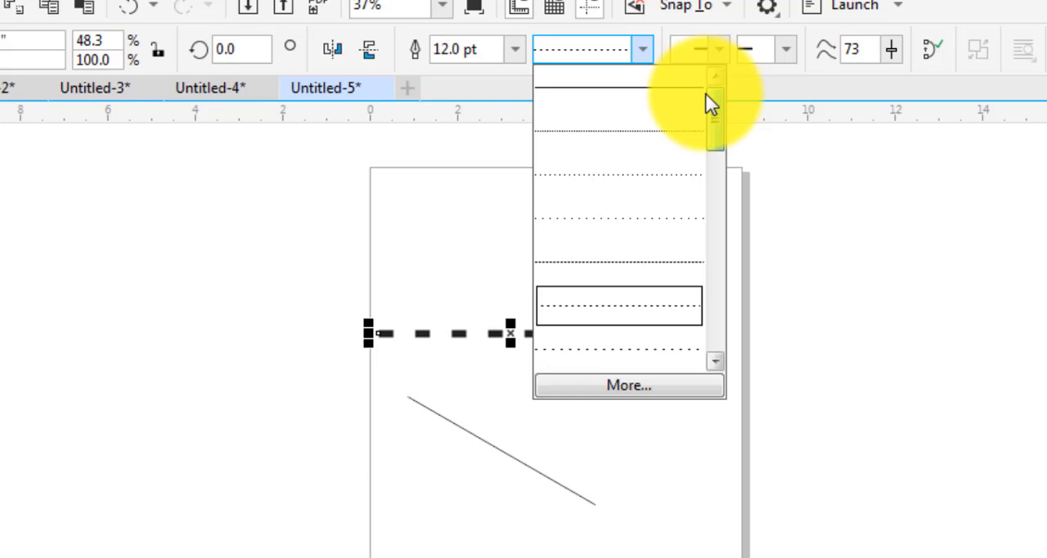
{"action": "left_click", "coordinate": [641, 58]}
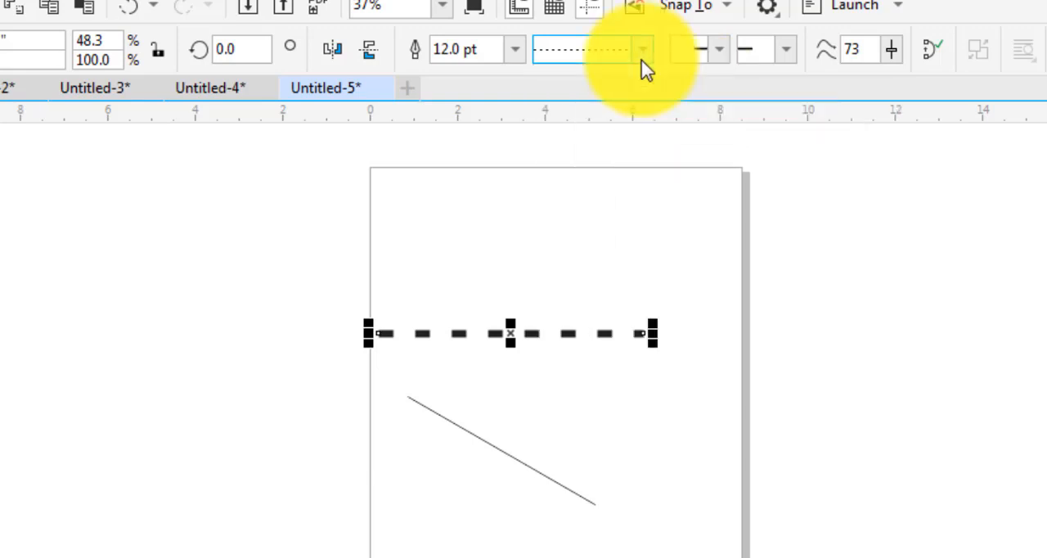
Add matching solid notched arrowheads to the end and the start of the dashed line
{"action": "left_click", "coordinate": [722, 57]}
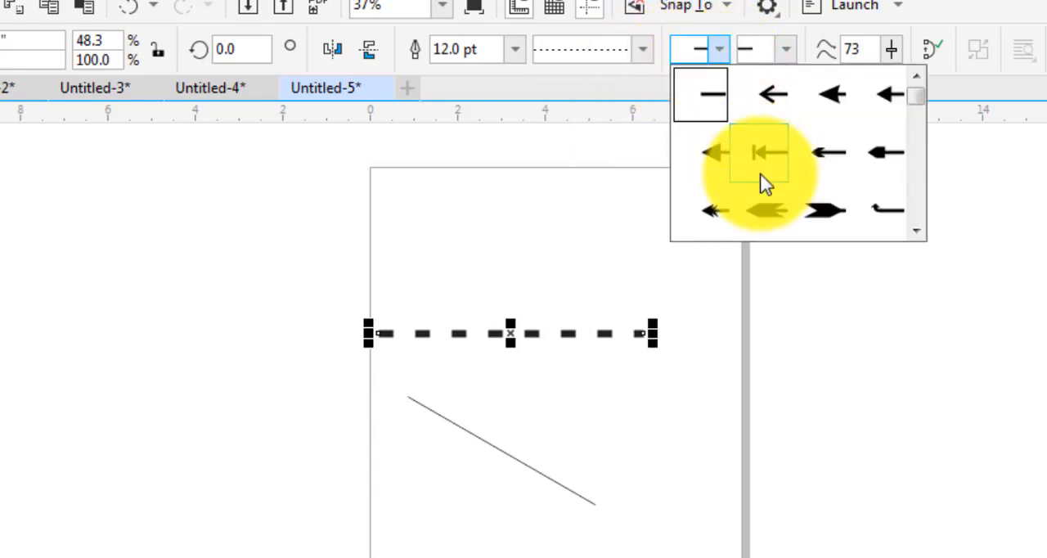
{"action": "left_click", "coordinate": [709, 111]}
{"action": "left_click", "coordinate": [786, 51]}
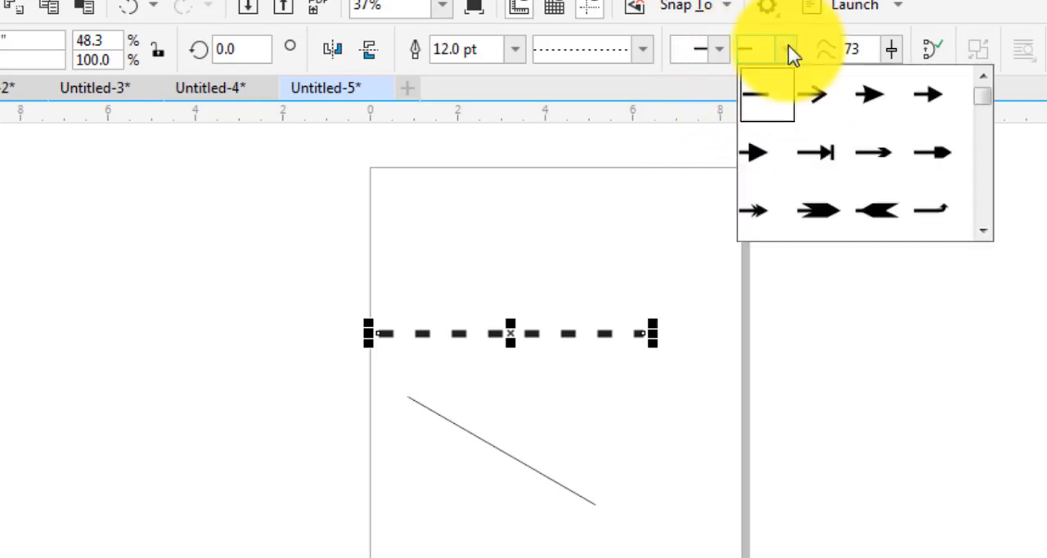
{"action": "left_click", "coordinate": [877, 104]}
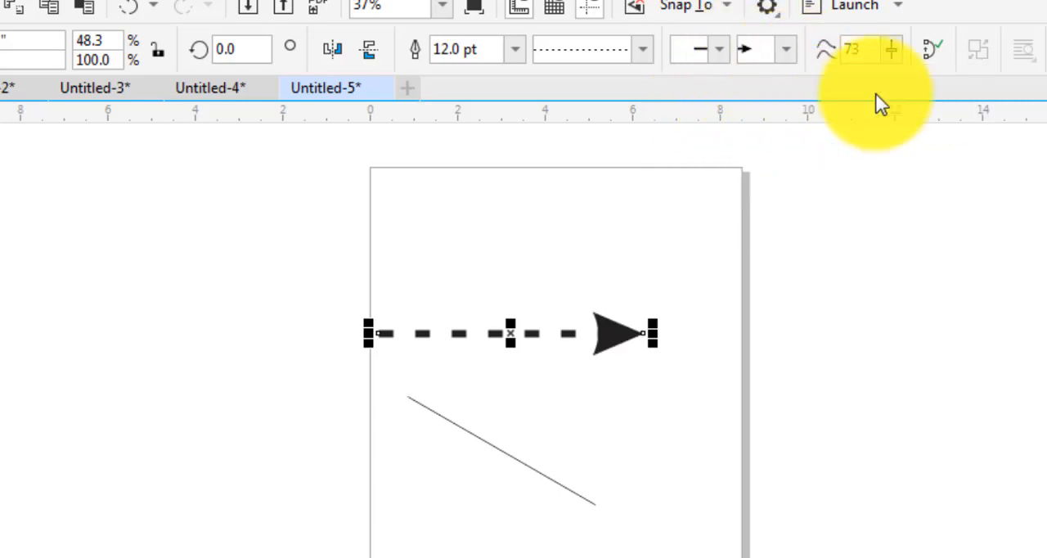
{"action": "left_click", "coordinate": [720, 54]}
{"action": "left_click", "coordinate": [833, 103]}
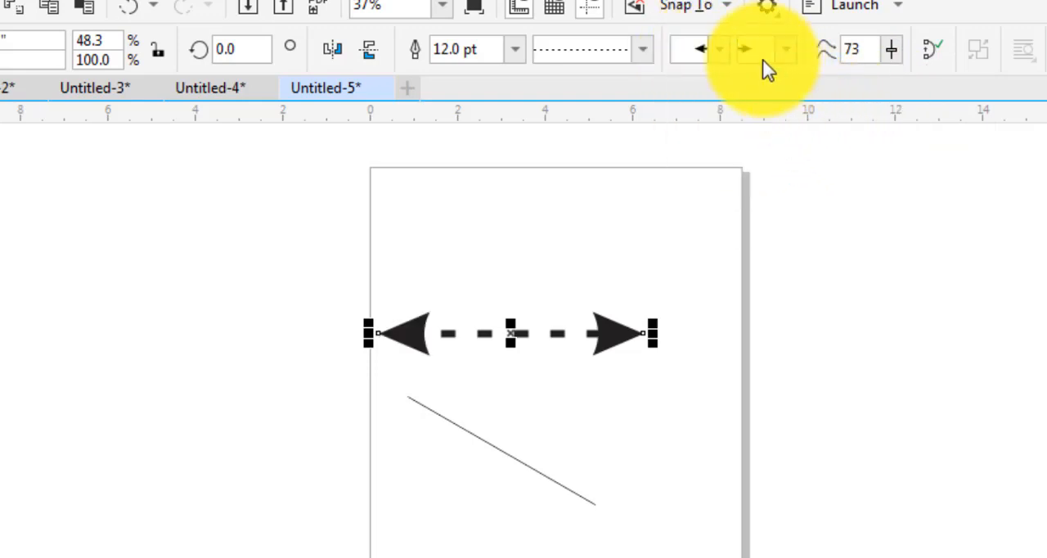
Change the dashed line's start arrowhead to the large open circle
{"action": "left_click", "coordinate": [718, 50]}
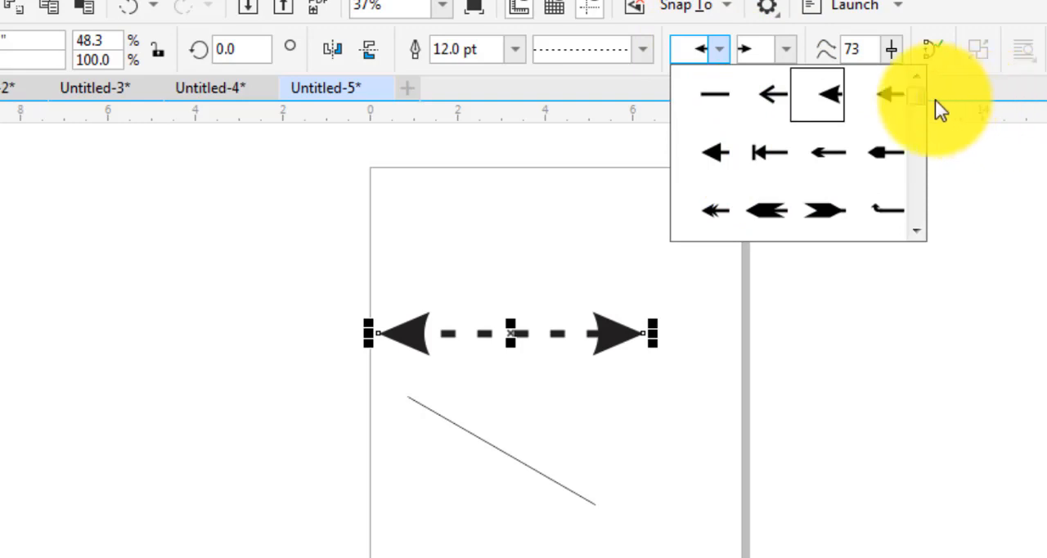
{"action": "left_click_drag", "start_coordinate": [916, 103], "coordinate": [918, 177]}
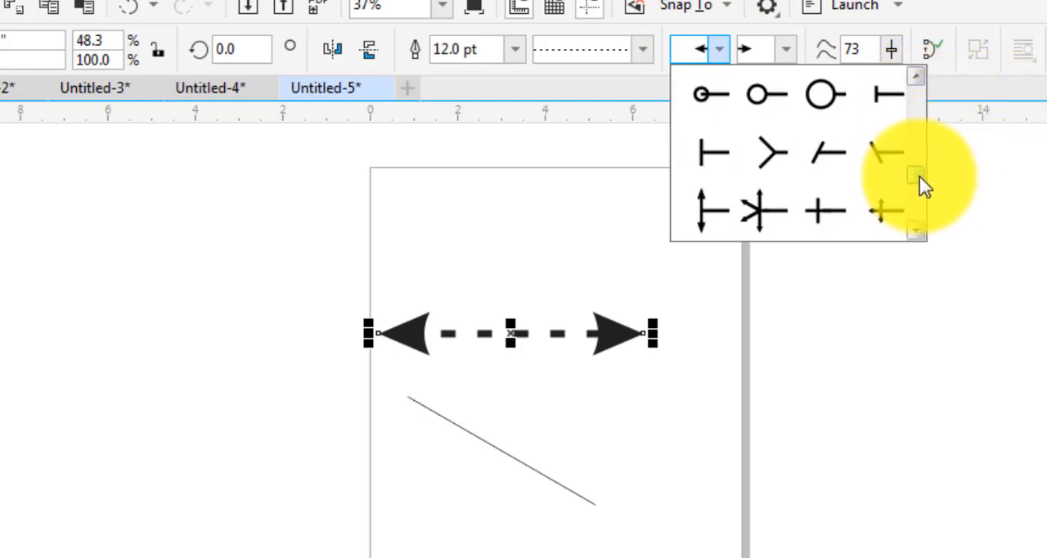
{"action": "left_click", "coordinate": [814, 115]}
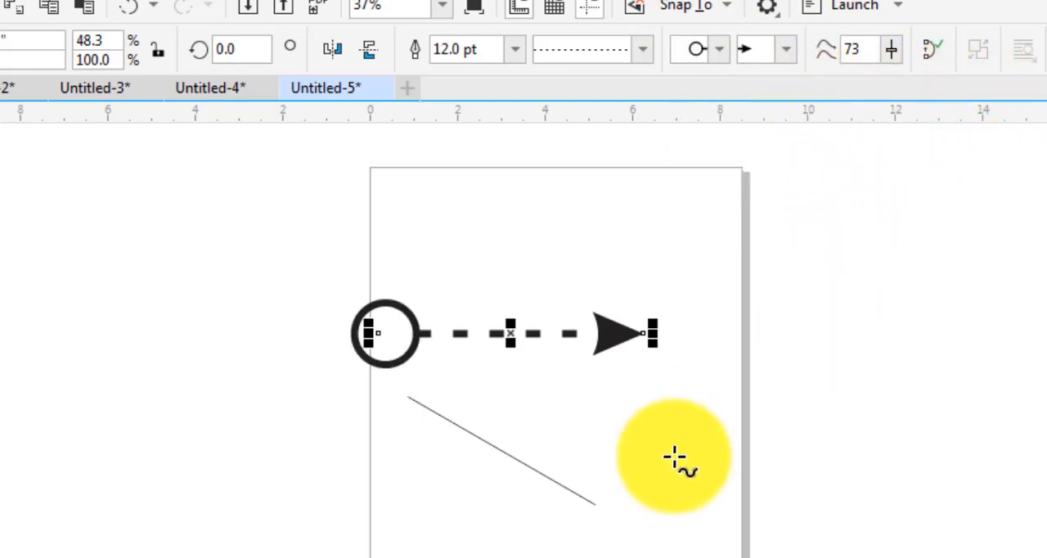
Delete the dashed arrow line and the remaining diagonal line from the page
{"action": "key", "text": "Delete"}
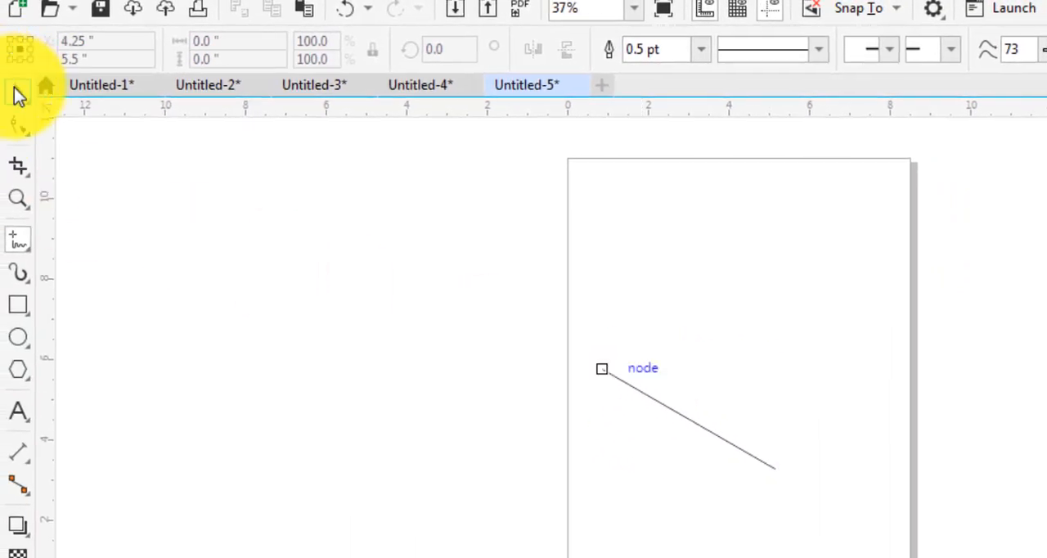
{"action": "left_click", "coordinate": [18, 94]}
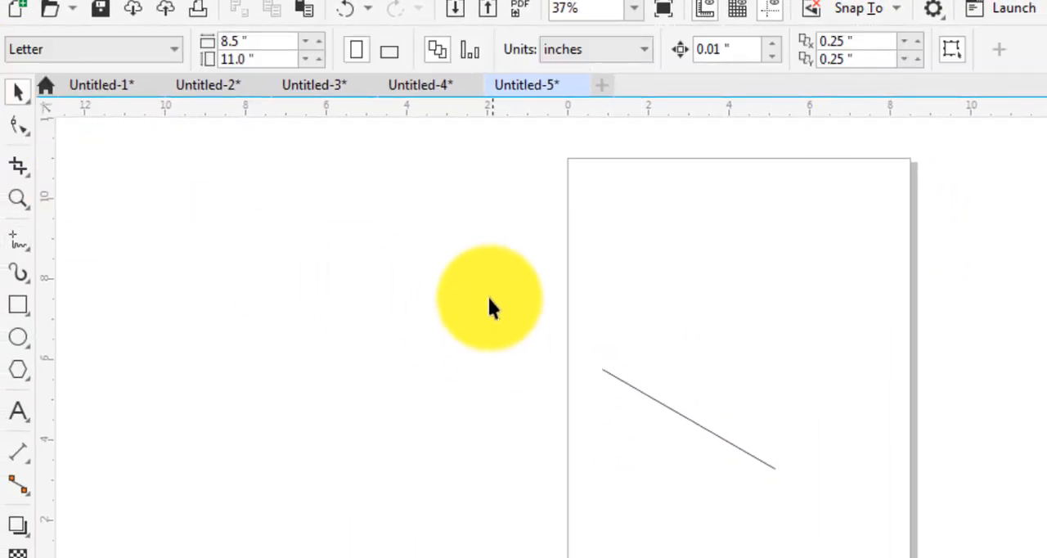
{"action": "left_click_drag", "start_coordinate": [496, 296], "coordinate": [855, 505]}
{"action": "key", "text": "Delete"}
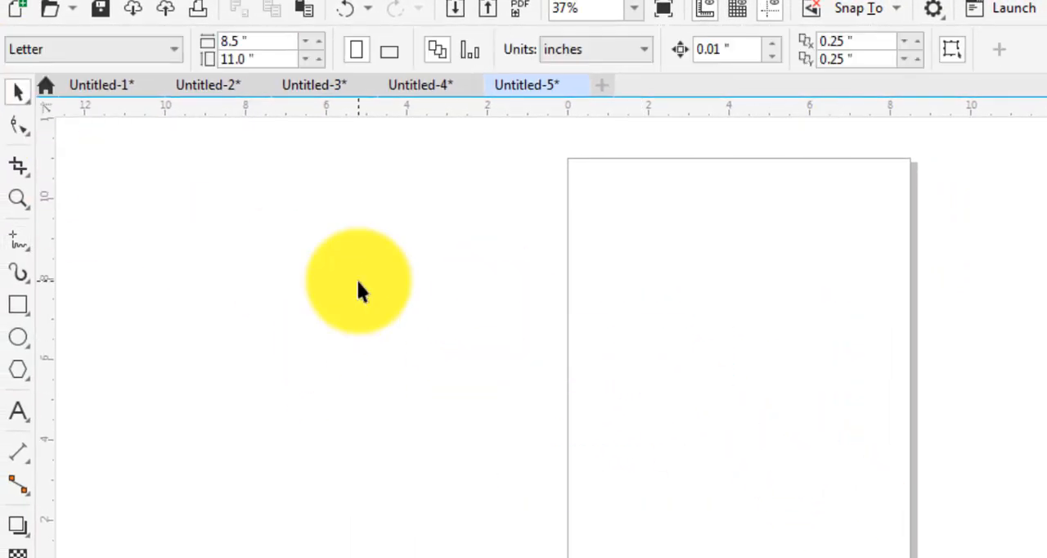
Draw a freehand S-shaped curve about 7 inches wide and 4.9 inches high, crossing the page's left edge
{"action": "left_click", "coordinate": [18, 272]}
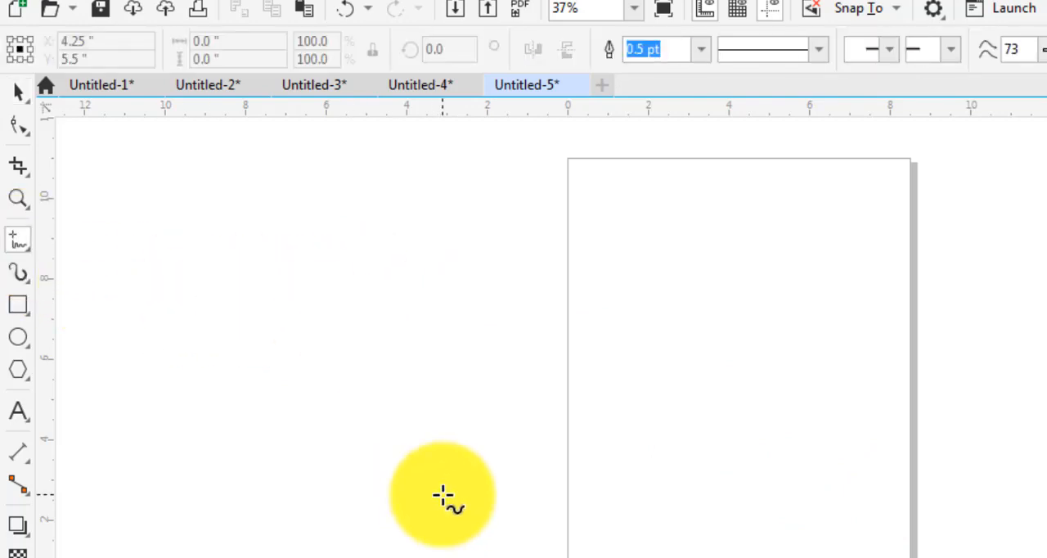
{"action": "mouse_move", "coordinate": [442, 494]}
{"action": "left_mouse_down"}
{"action": "mouse_move", "coordinate": [461, 420]}
{"action": "mouse_move", "coordinate": [661, 443]}
{"action": "mouse_move", "coordinate": [723, 296]}
{"action": "left_mouse_up"}
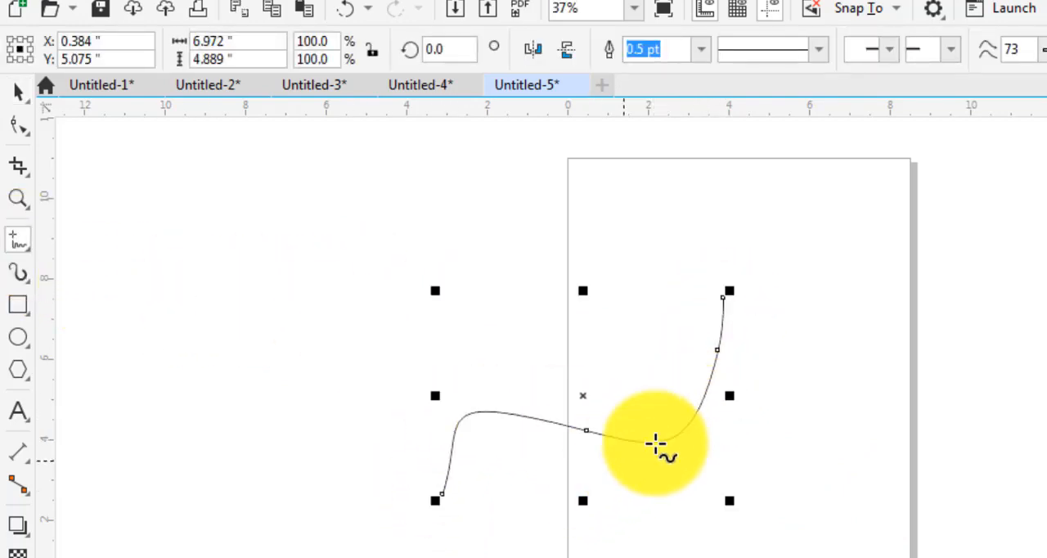
Add a solid notched arrowhead to the S-shaped curve's end and set its outline width to 16 pt
{"action": "left_click", "coordinate": [853, 52]}
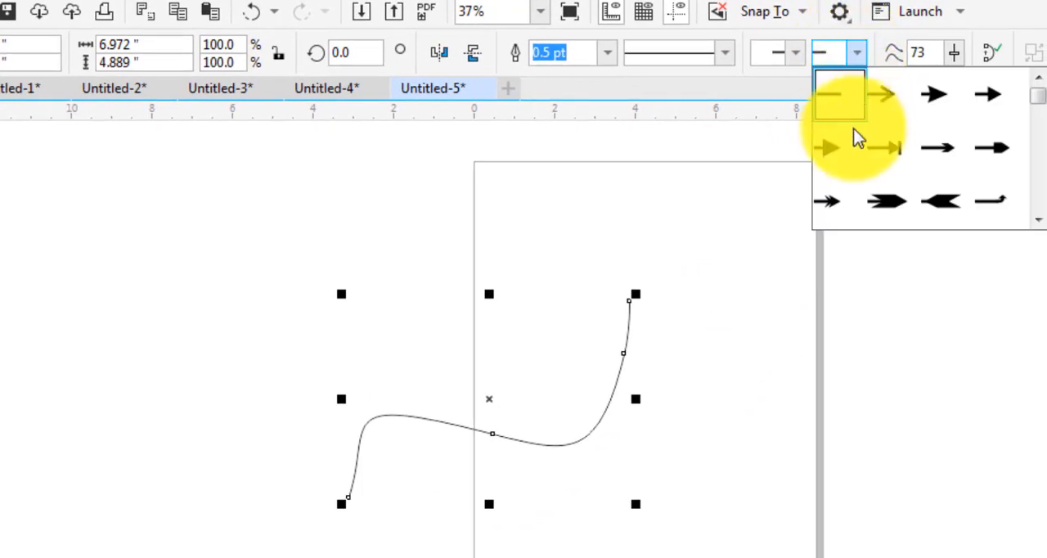
{"action": "left_click", "coordinate": [938, 104]}
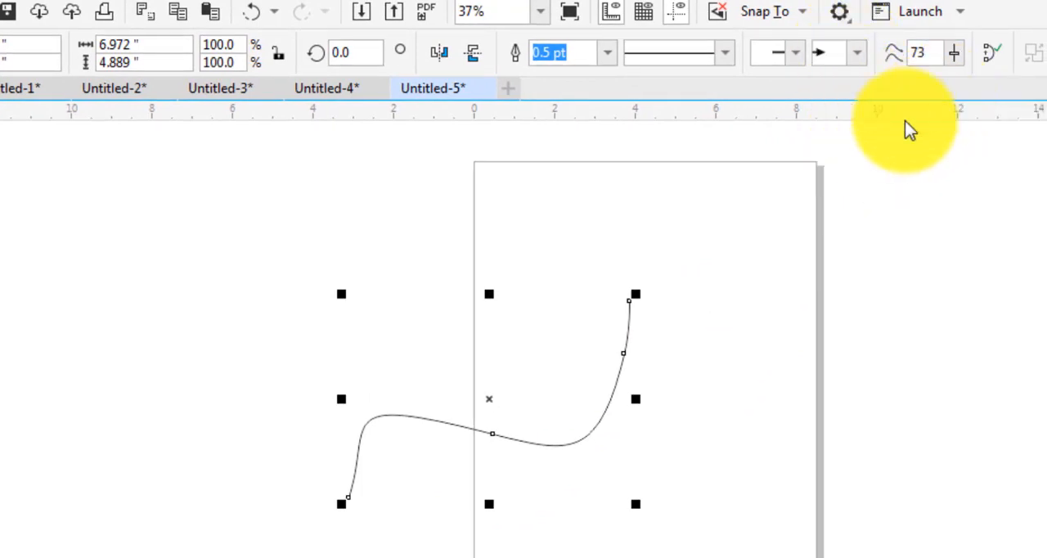
{"action": "left_click", "coordinate": [720, 54]}
{"action": "left_click", "coordinate": [609, 65]}
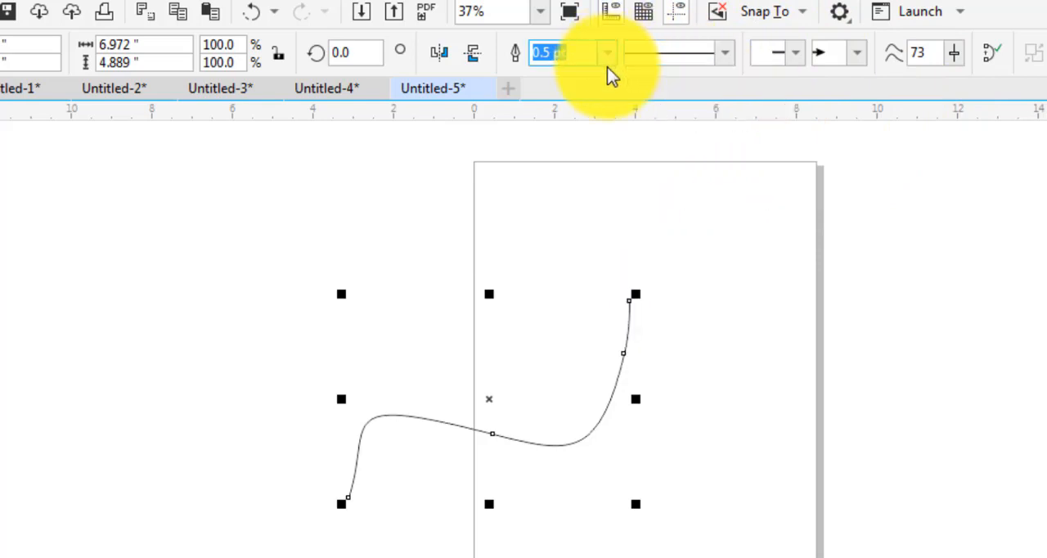
{"action": "left_click", "coordinate": [607, 52]}
{"action": "left_click", "coordinate": [566, 278]}
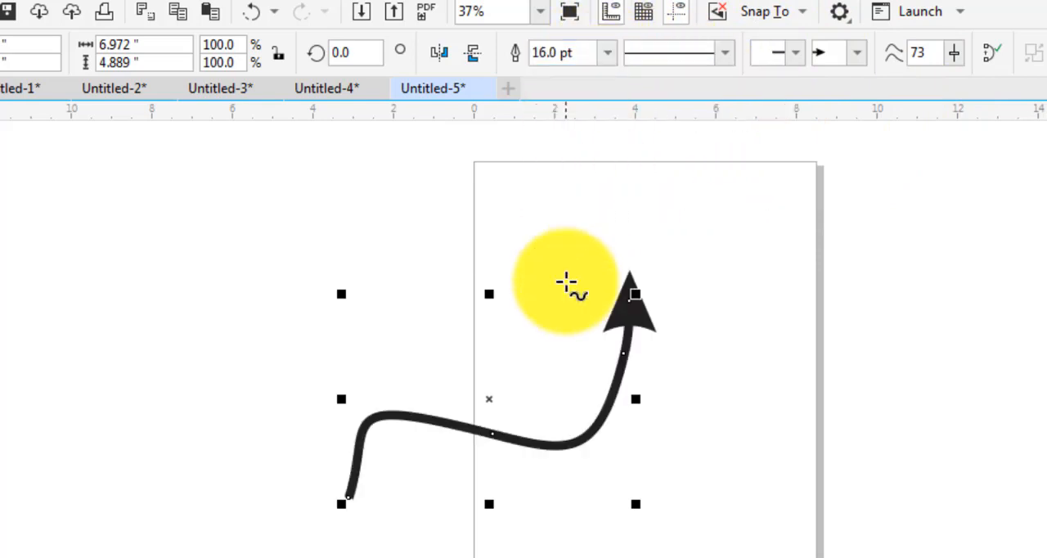
Set the curve's start arrowhead to an open circle
{"action": "left_click", "coordinate": [797, 56]}
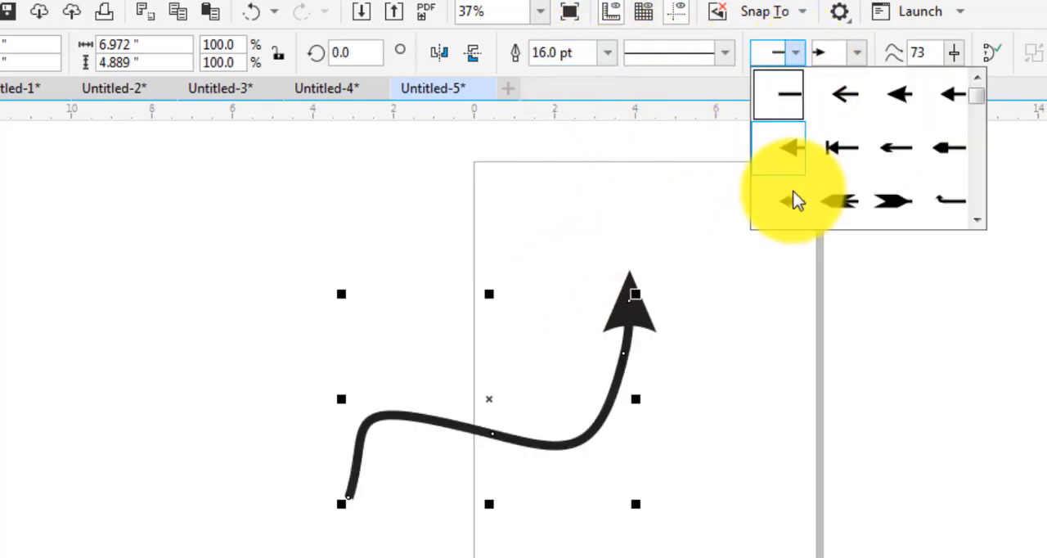
{"action": "left_click", "coordinate": [978, 218]}
{"action": "left_click", "coordinate": [978, 218]}
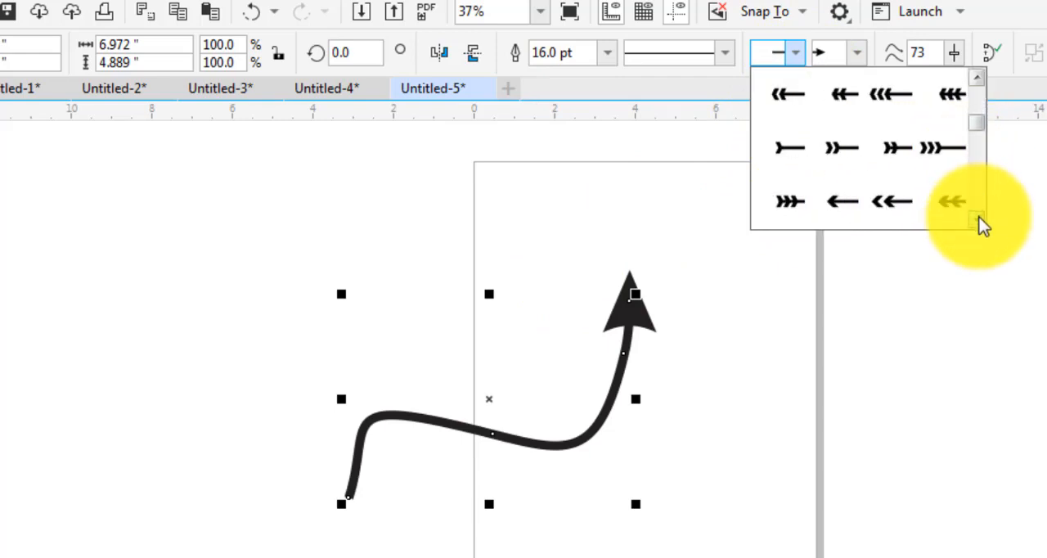
{"action": "left_click", "coordinate": [978, 217]}
{"action": "left_click", "coordinate": [979, 217]}
{"action": "left_click", "coordinate": [978, 217]}
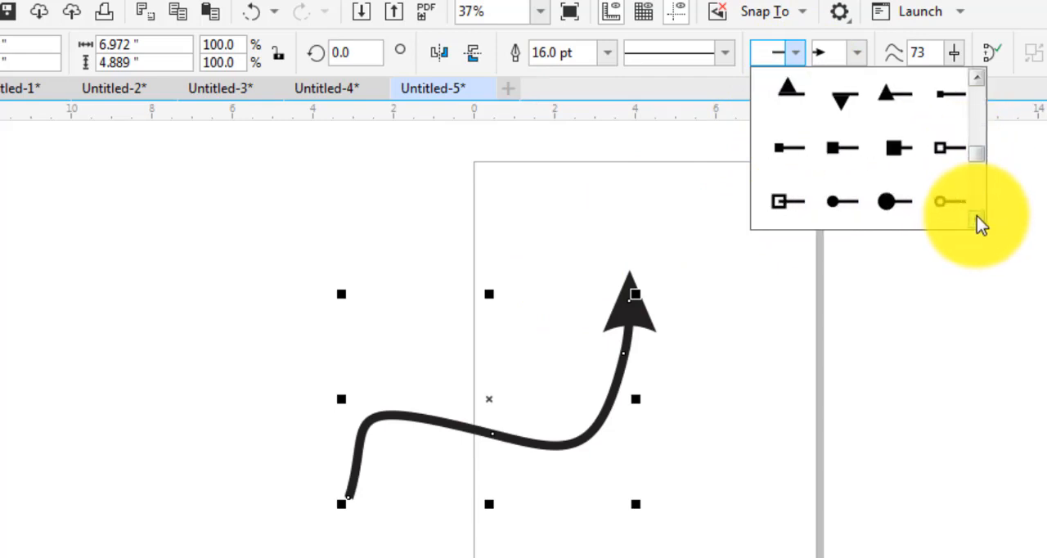
{"action": "left_click", "coordinate": [978, 218]}
{"action": "left_click", "coordinate": [939, 150]}
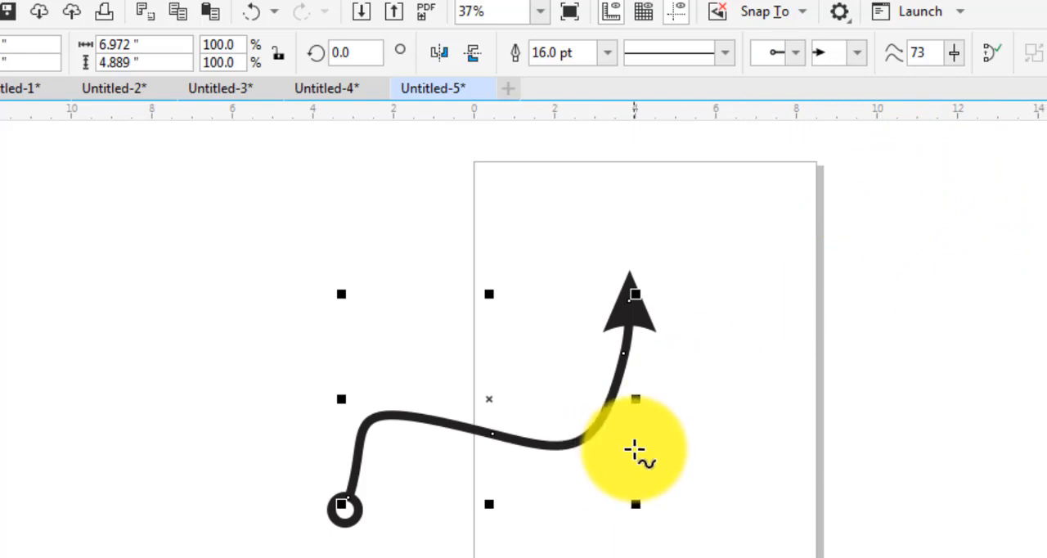
Delete the arrow curve and draw a horizontal 2-Point Line about 11.2 inches long, running from the page past its right edge
{"action": "key", "text": "Delete"}
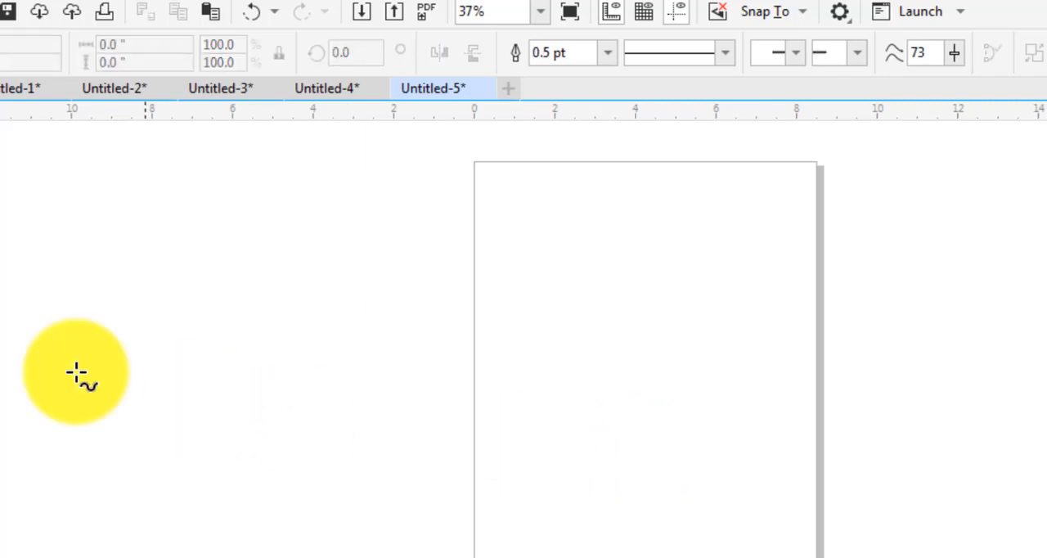
{"action": "left_click", "coordinate": [26, 253]}
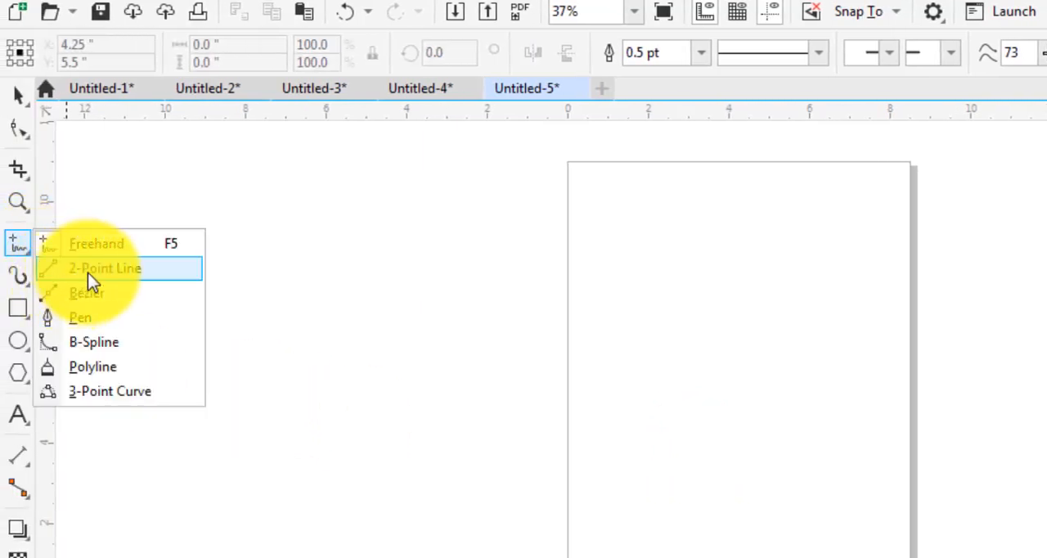
{"action": "left_click", "coordinate": [87, 273]}
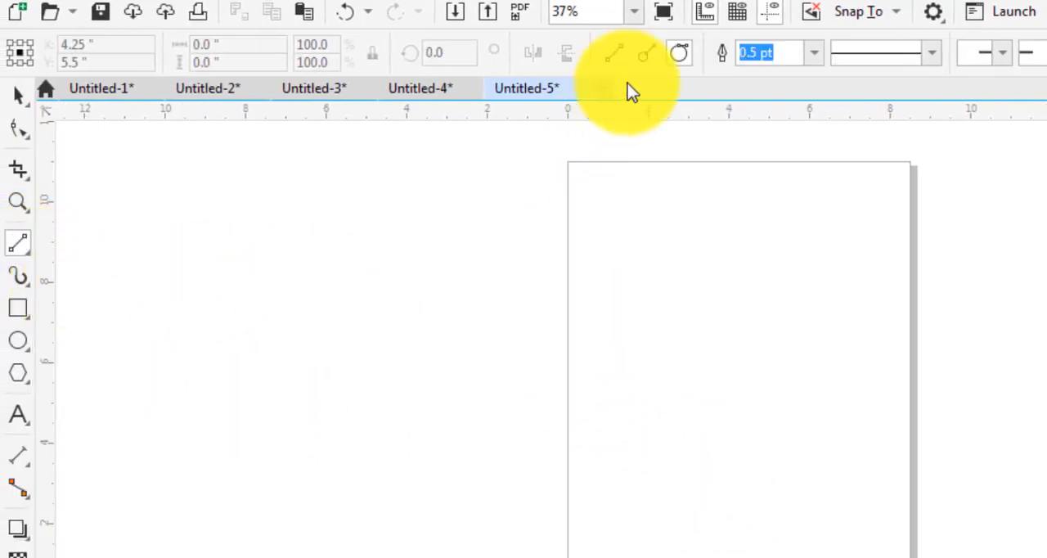
{"action": "left_click_drag", "start_coordinate": [599, 409], "coordinate": [892, 410]}
{"action": "left_click_drag", "start_coordinate": [766, 345], "coordinate": [905, 413]}
{"action": "left_click_drag", "start_coordinate": [758, 407], "coordinate": [1046, 449]}
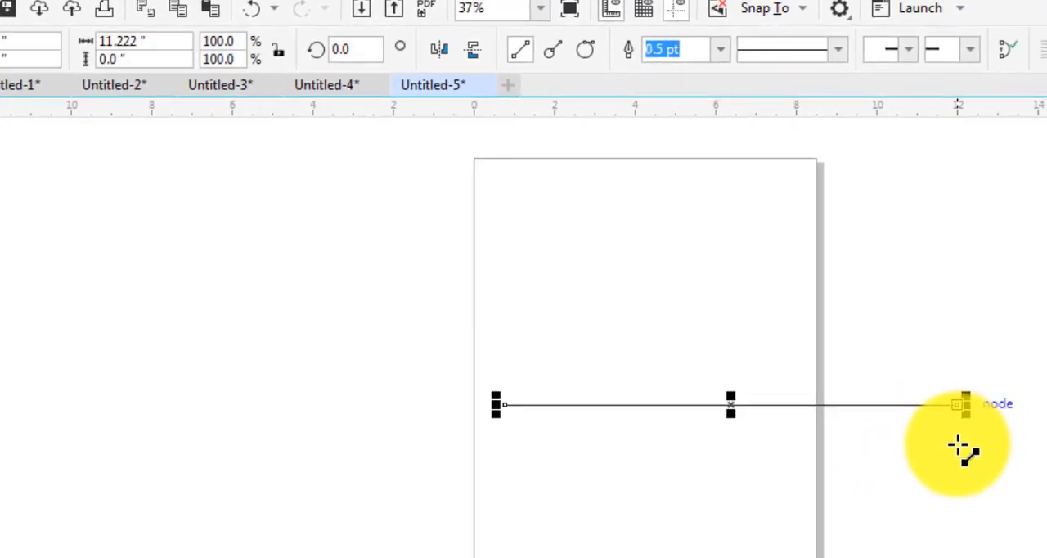
{"action": "left_click_drag", "start_coordinate": [960, 448], "coordinate": [960, 448]}
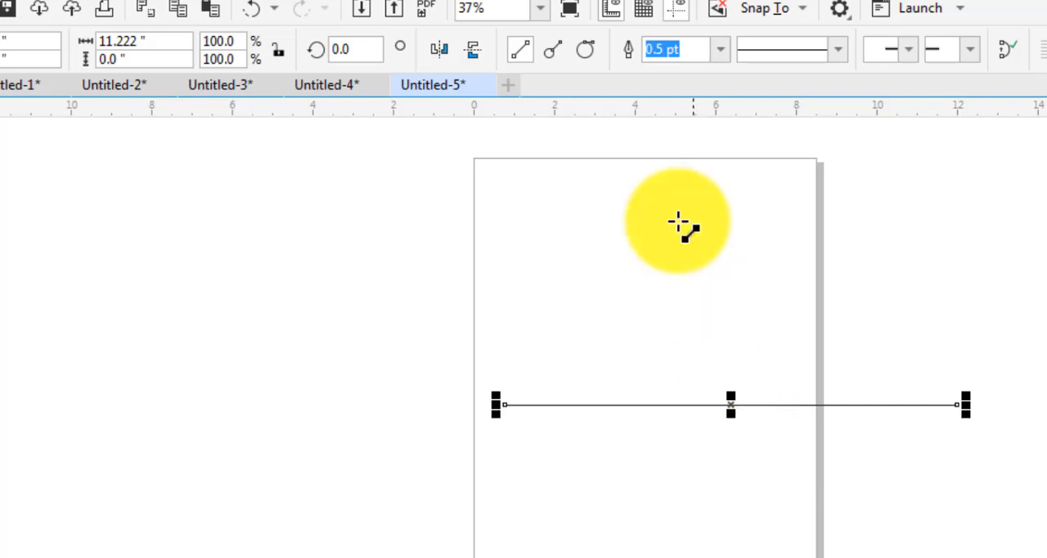
Draw a perpendicular 2-point line about 4.7 inches long, rising from the horizontal line near its left end
{"action": "left_click", "coordinate": [548, 52]}
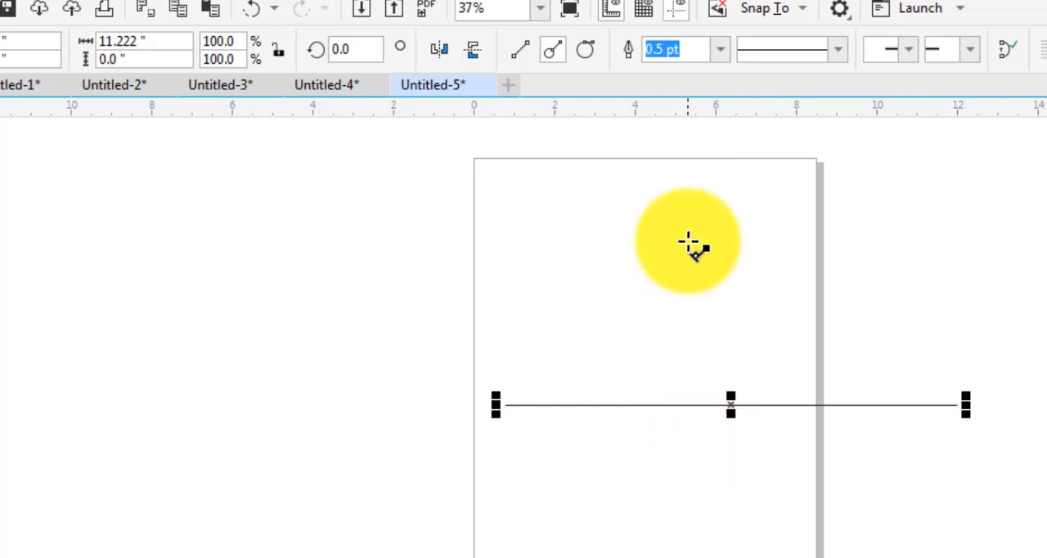
{"action": "left_click_drag", "start_coordinate": [659, 406], "coordinate": [540, 217]}
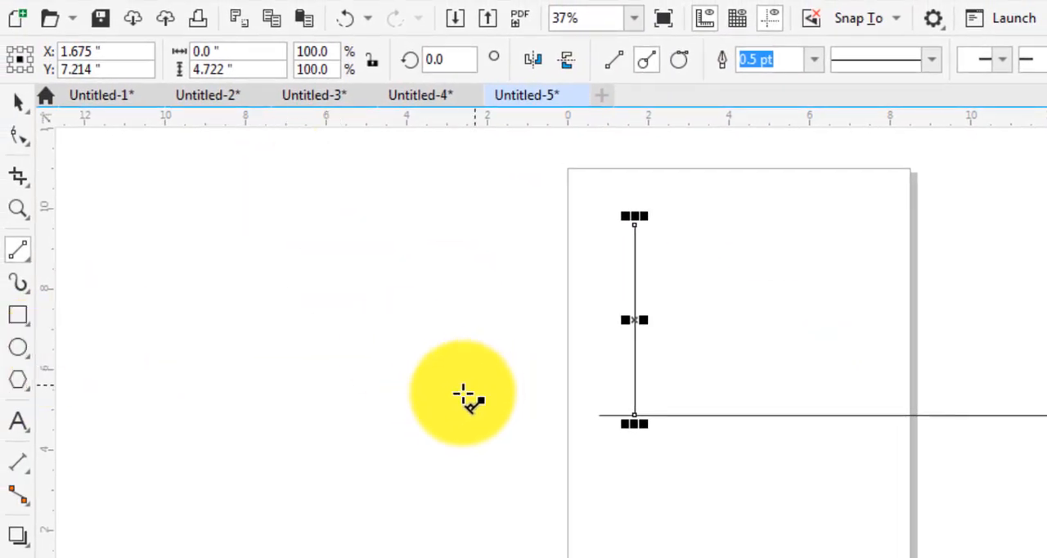
{"action": "mouse_move", "coordinate": [286, 292]}
{"action": "left_mouse_down"}
{"action": "mouse_move", "coordinate": [515, 461]}
{"action": "mouse_move", "coordinate": [117, 304]}
{"action": "left_mouse_up"}
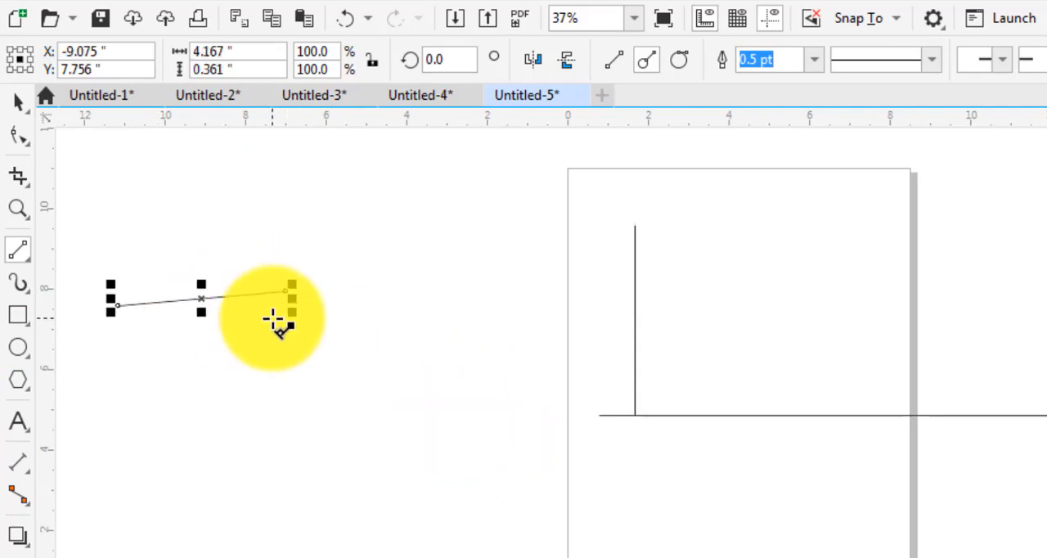
{"action": "key", "text": "Delete"}
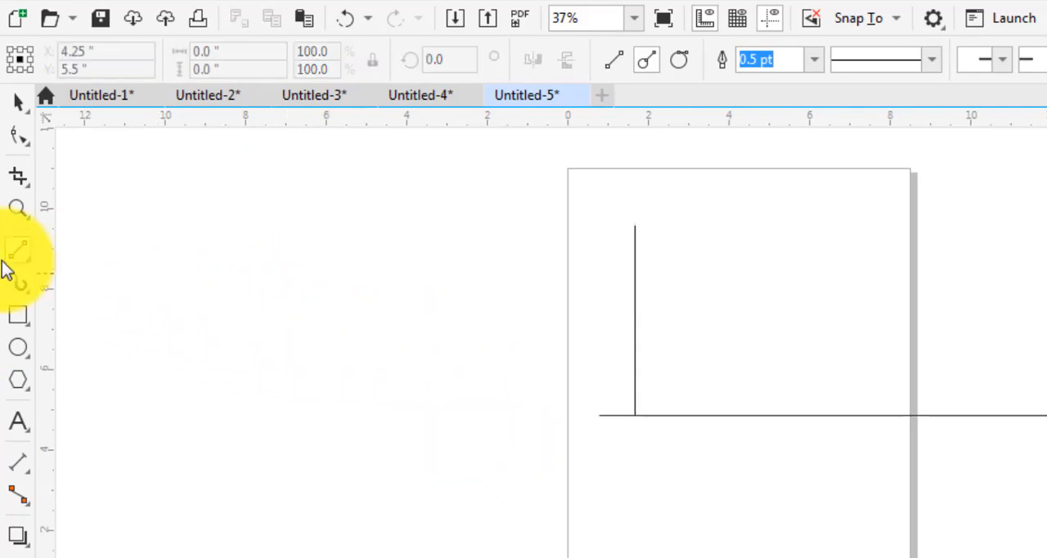
Draw a circle about 3.5 inches in diameter beside the page and four tangential 2-point lines starting from its edge
{"action": "left_click", "coordinate": [18, 347]}
{"action": "left_click_drag", "start_coordinate": [278, 276], "coordinate": [418, 416]}
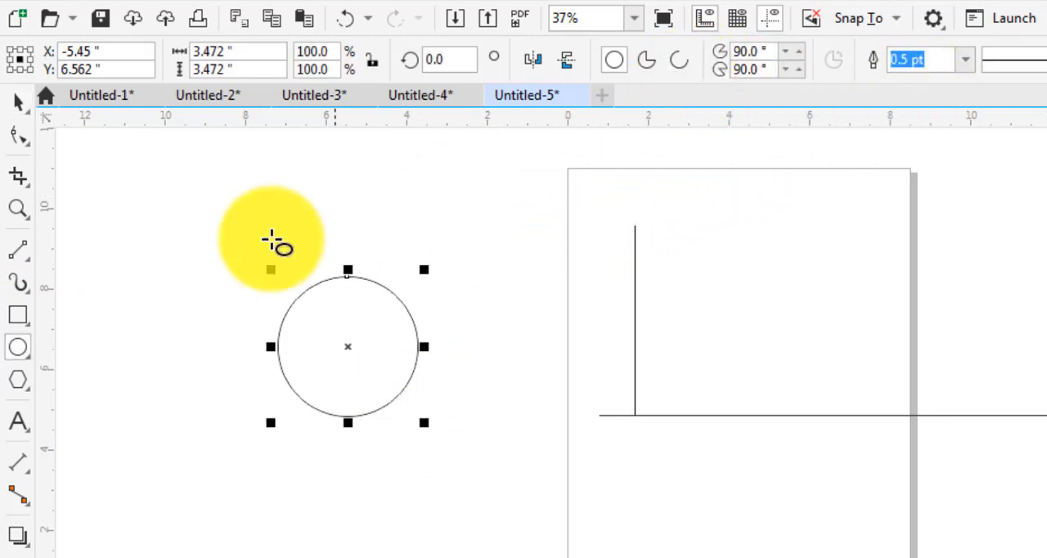
{"action": "left_click", "coordinate": [18, 249]}
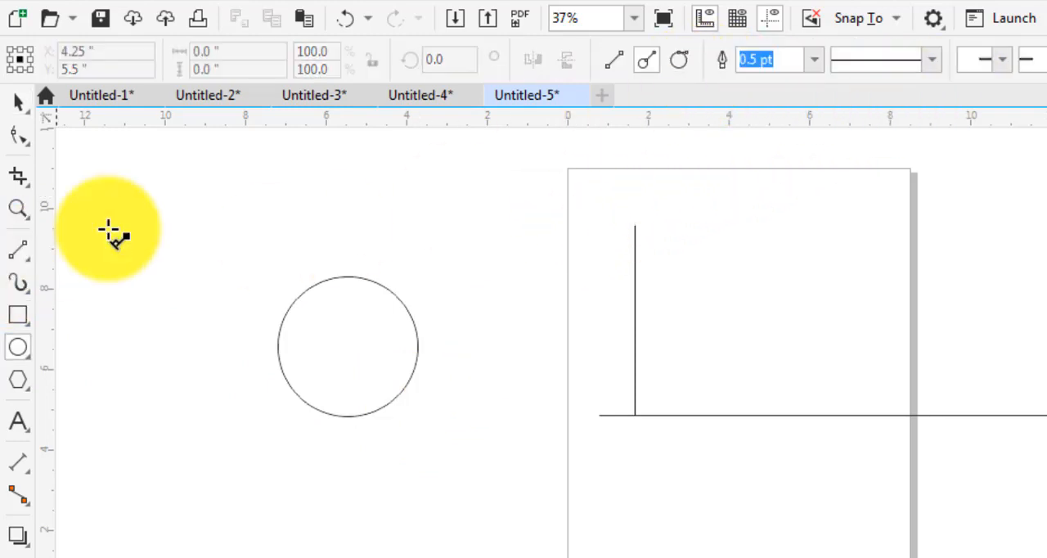
{"action": "left_click", "coordinate": [675, 60]}
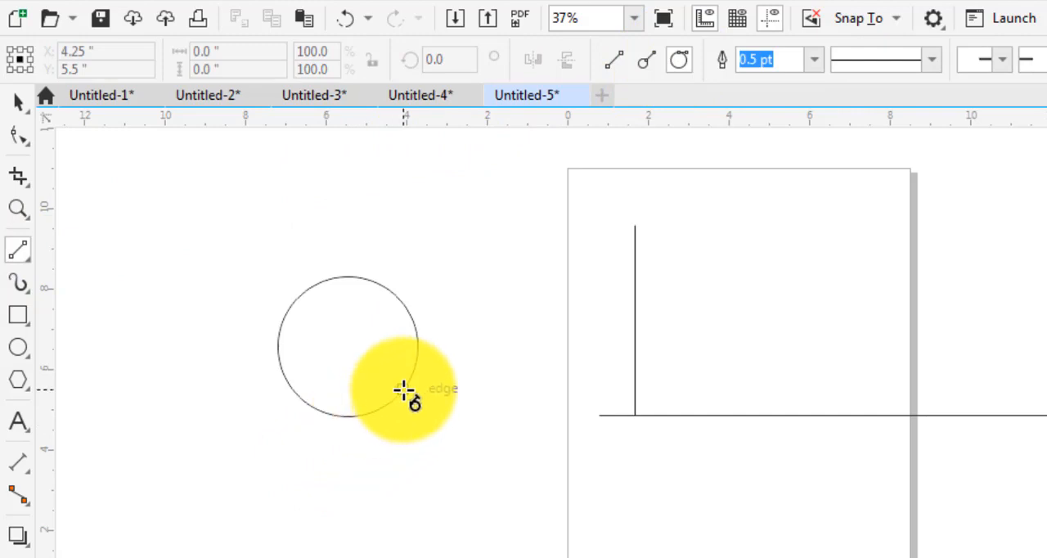
{"action": "left_click_drag", "start_coordinate": [404, 389], "coordinate": [298, 557]}
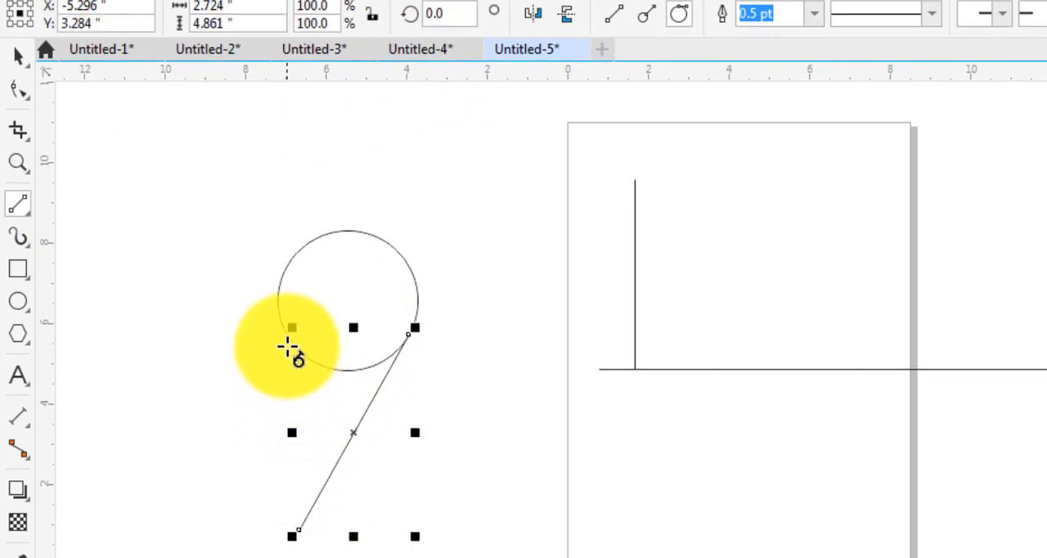
{"action": "left_click_drag", "start_coordinate": [278, 324], "coordinate": [217, 184]}
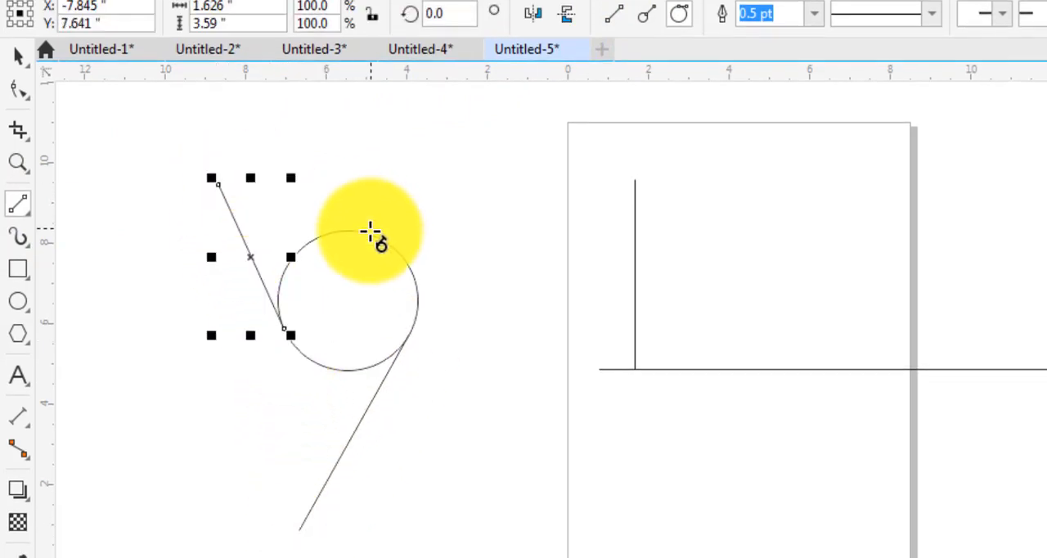
{"action": "left_click_drag", "start_coordinate": [369, 235], "coordinate": [523, 307]}
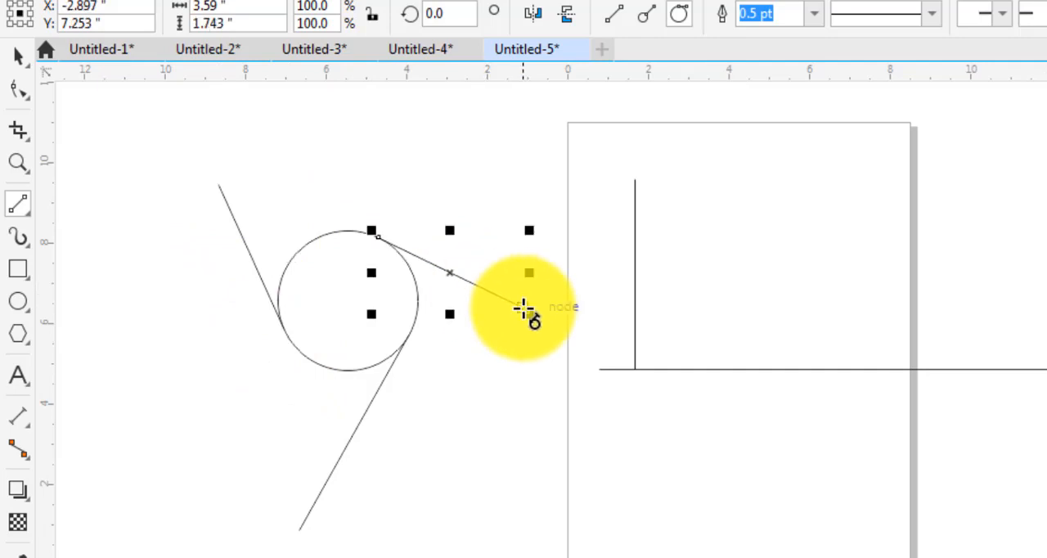
{"action": "left_click_drag", "start_coordinate": [323, 238], "coordinate": [392, 189]}
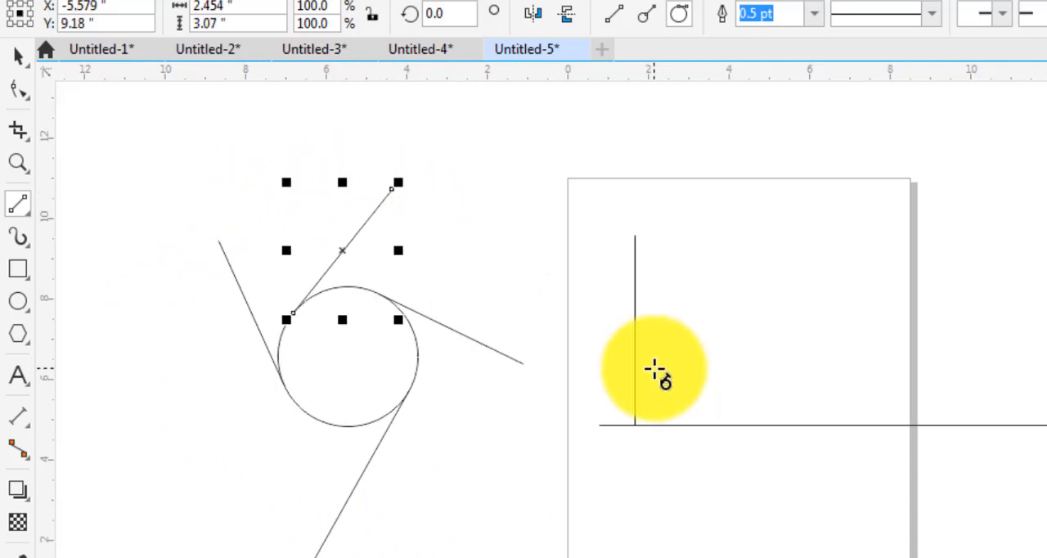
Choose the Bézier tool for drawing curves, and delete the circle and all lines from the drawing
{"action": "left_click", "coordinate": [24, 215]}
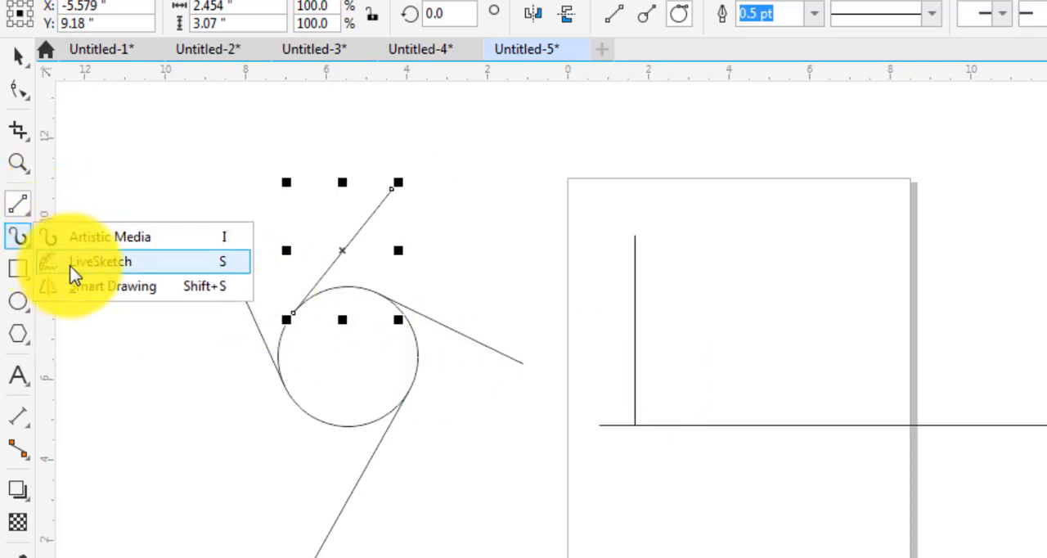
{"action": "left_click", "coordinate": [78, 256]}
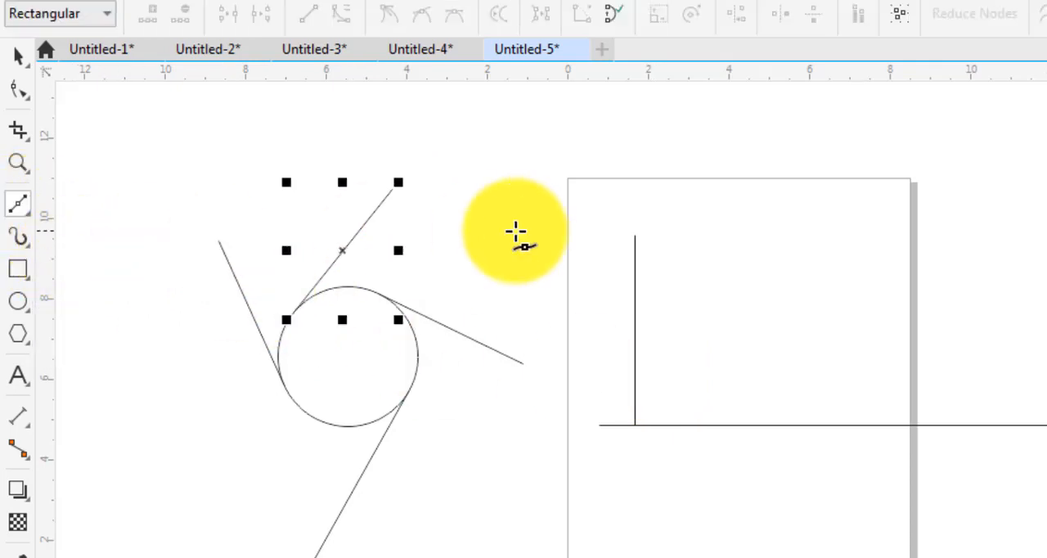
{"action": "left_click", "coordinate": [23, 59]}
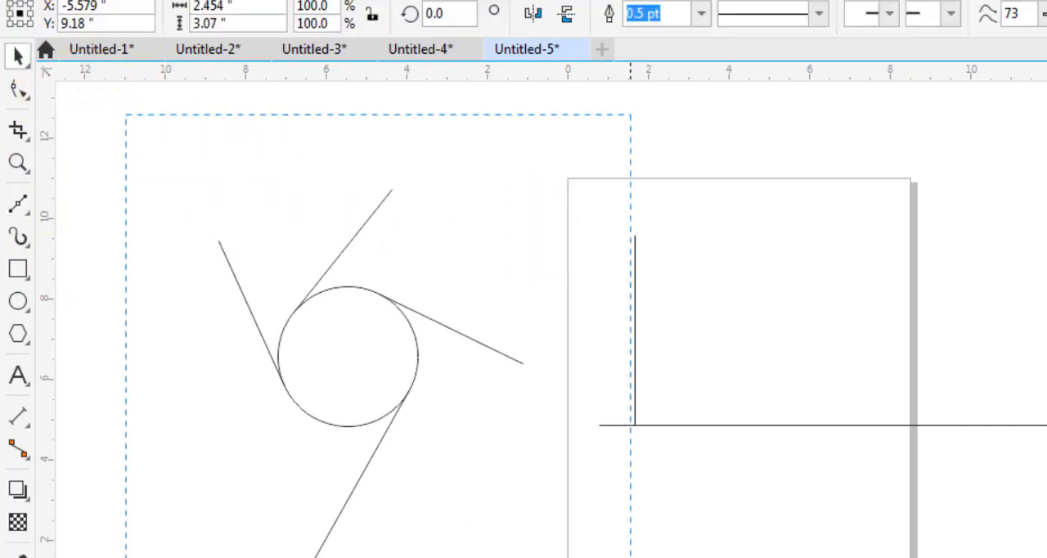
{"action": "scroll", "coordinate": [133, 164], "scroll_direction": "down", "scroll_amount": 2}
{"action": "key", "text": "ctrl+a"}
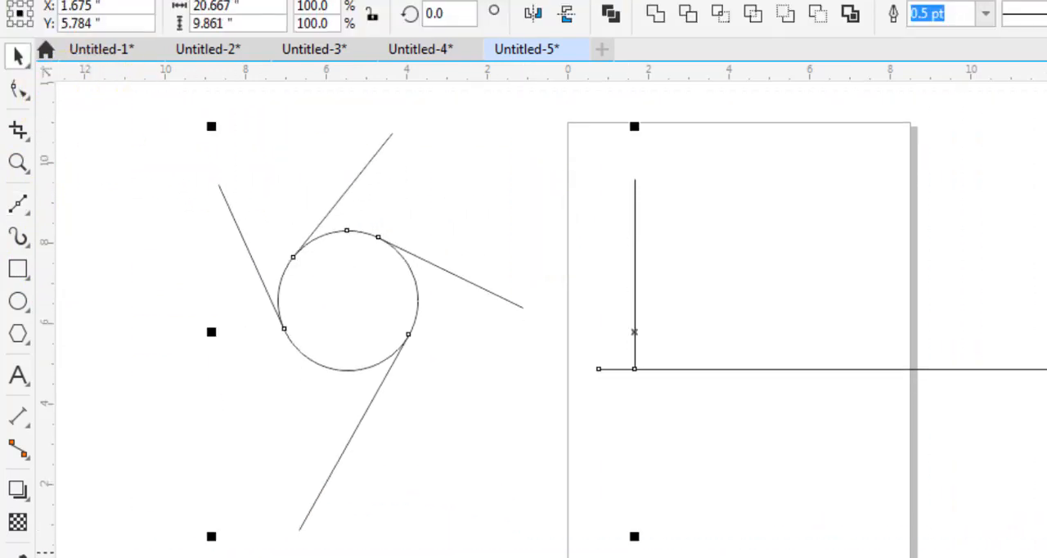
{"action": "key", "text": "Delete"}
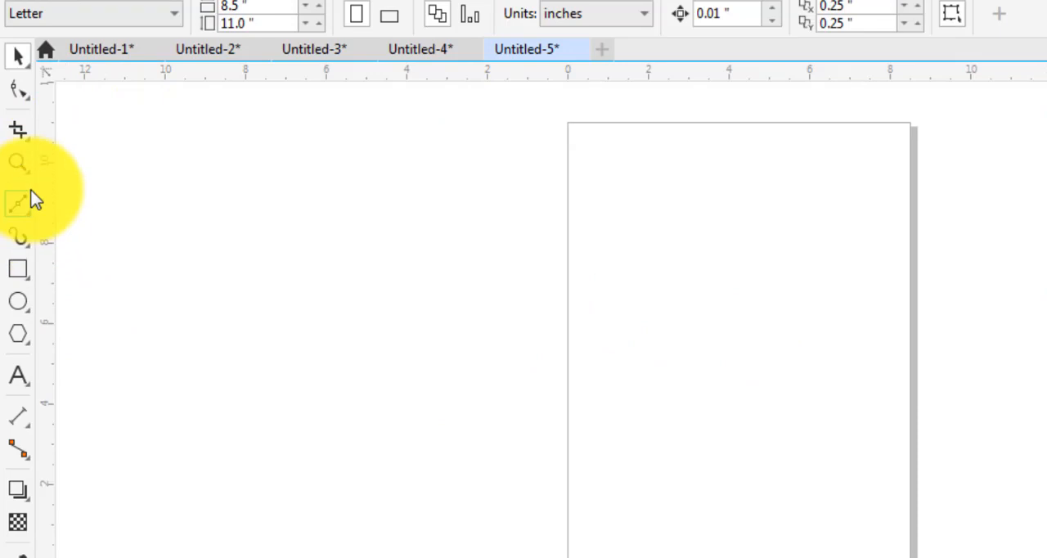
Draw a Bézier path with two wave-like curved segments crossing the page's left edge, followed by a straight segment downward
{"action": "left_click", "coordinate": [19, 206]}
{"action": "left_click", "coordinate": [351, 293]}
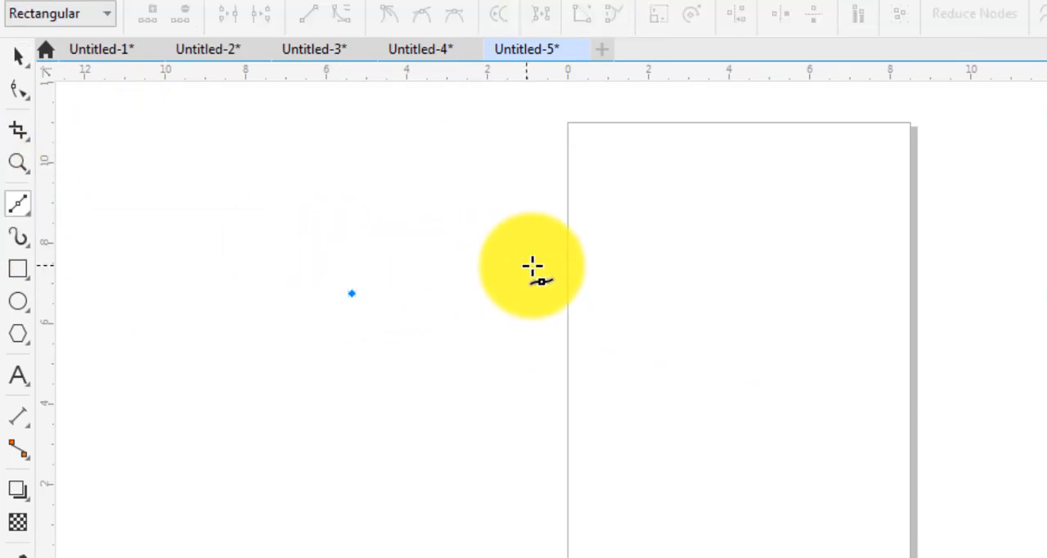
{"action": "left_click_drag", "start_coordinate": [529, 294], "coordinate": [602, 410]}
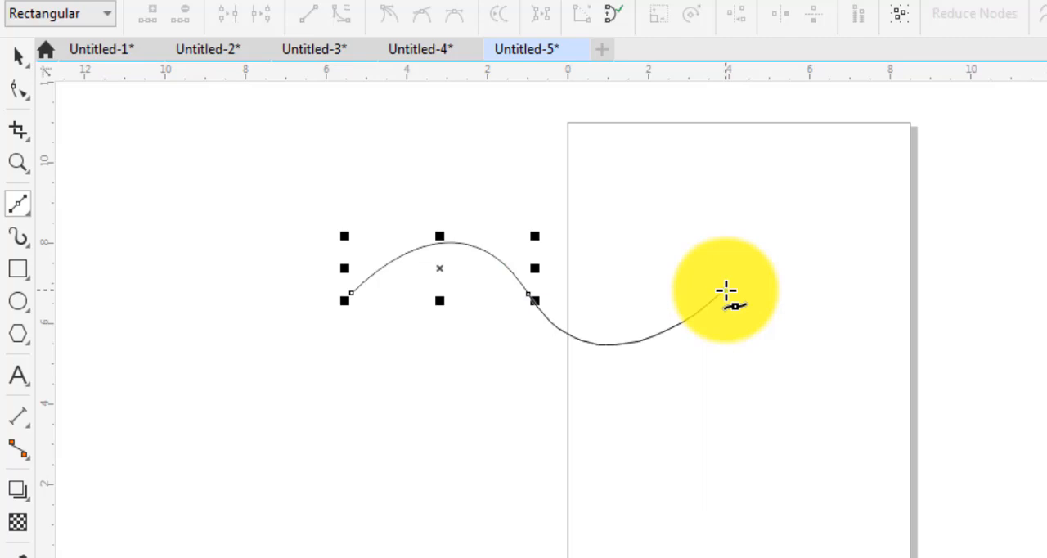
{"action": "left_click", "coordinate": [725, 290]}
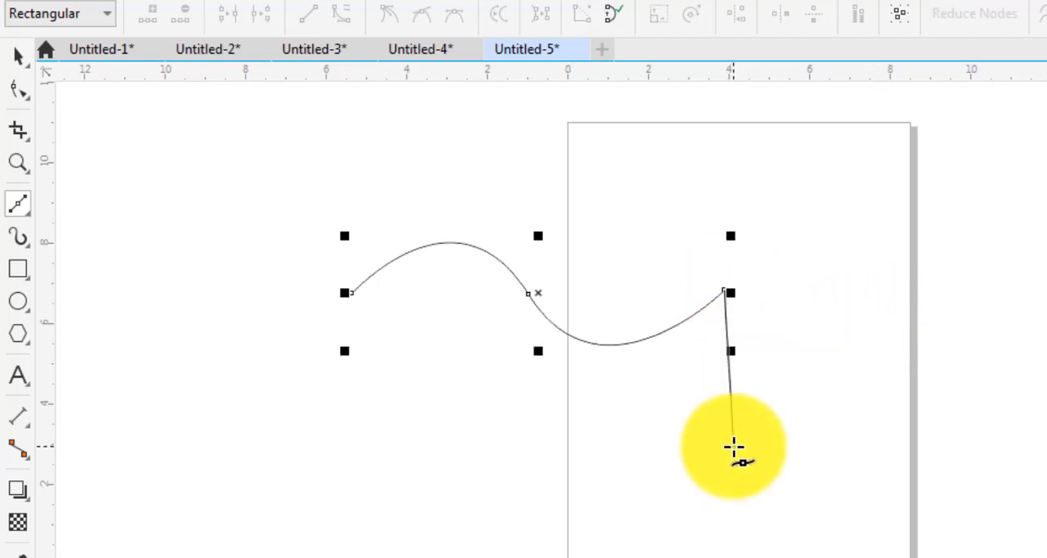
{"action": "left_click_drag", "start_coordinate": [733, 445], "coordinate": [733, 483]}
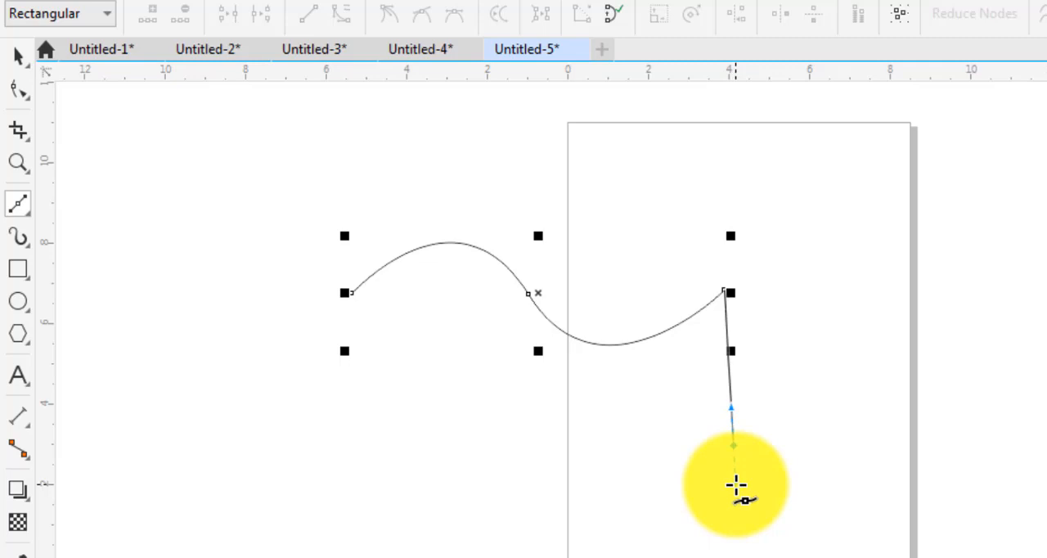
Extend the Bézier path with a shallow curve, several zigzag straight segments and an arched segment, closing it at its start node
{"action": "left_click", "coordinate": [902, 444]}
{"action": "left_click", "coordinate": [954, 373]}
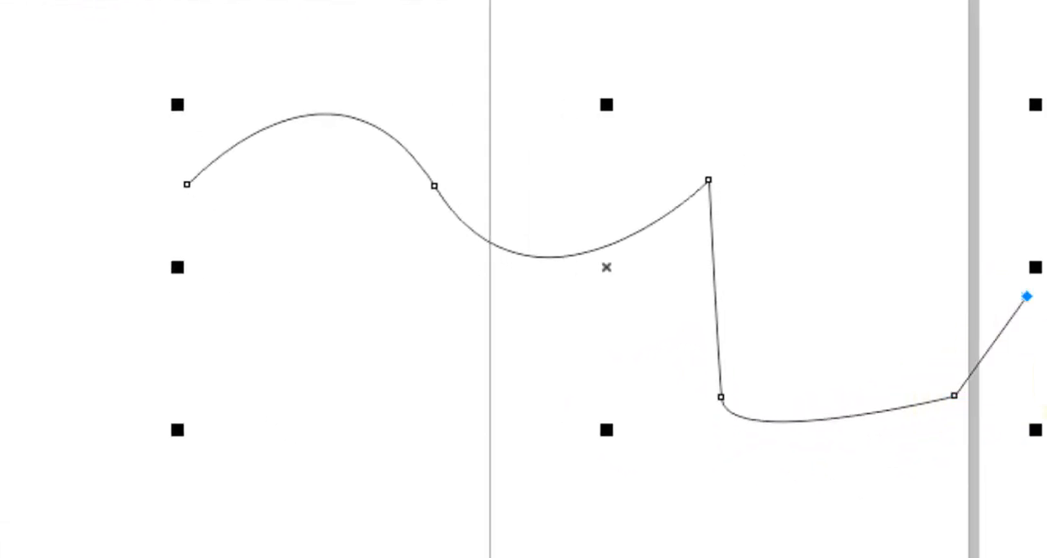
{"action": "left_click", "coordinate": [820, 528]}
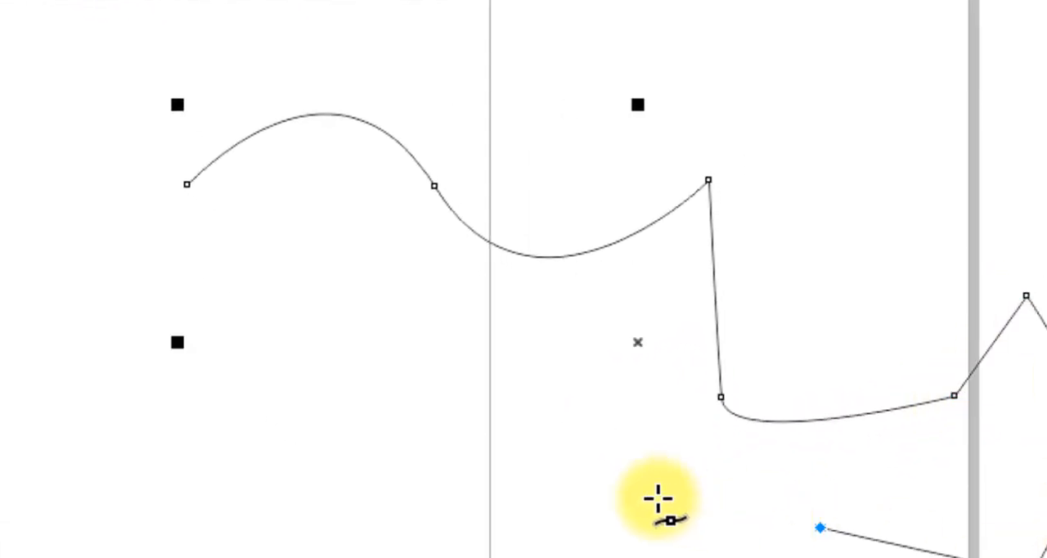
{"action": "left_click", "coordinate": [656, 498]}
{"action": "left_click", "coordinate": [550, 405]}
{"action": "left_click", "coordinate": [451, 536]}
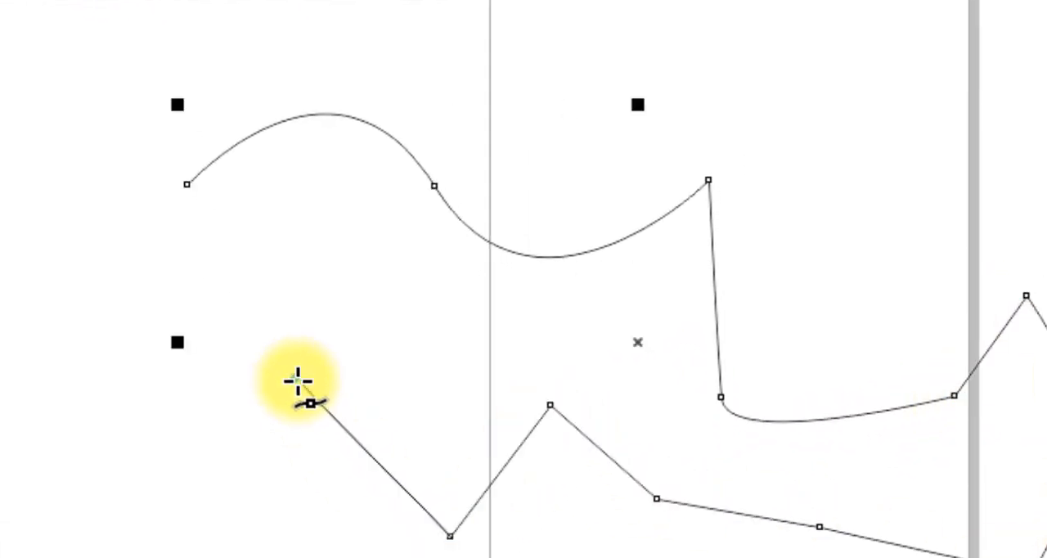
{"action": "left_click_drag", "start_coordinate": [296, 378], "coordinate": [240, 480]}
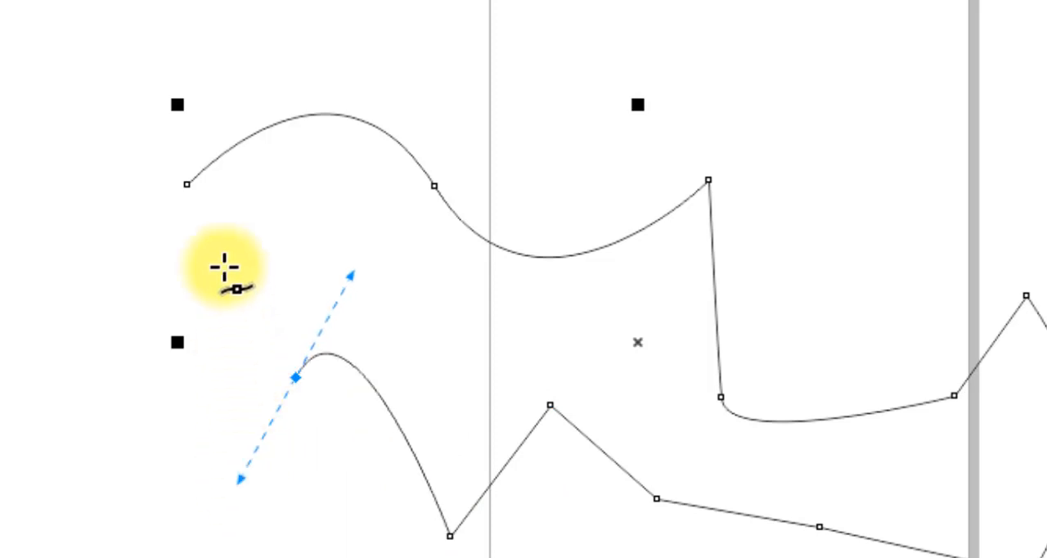
{"action": "left_click", "coordinate": [187, 185]}
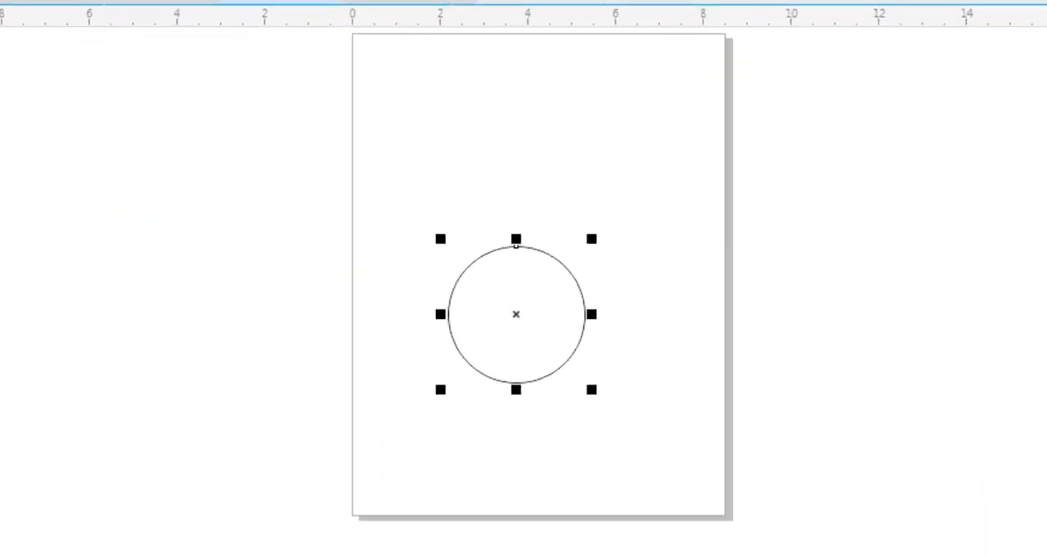
Draw a closed wavy Bézier outline around the circle on the page, and fill the circle with yellow
{"action": "left_click", "coordinate": [530, 151]}
{"action": "left_click_drag", "start_coordinate": [667, 240], "coordinate": [654, 330]}
{"action": "left_click_drag", "start_coordinate": [658, 456], "coordinate": [468, 489]}
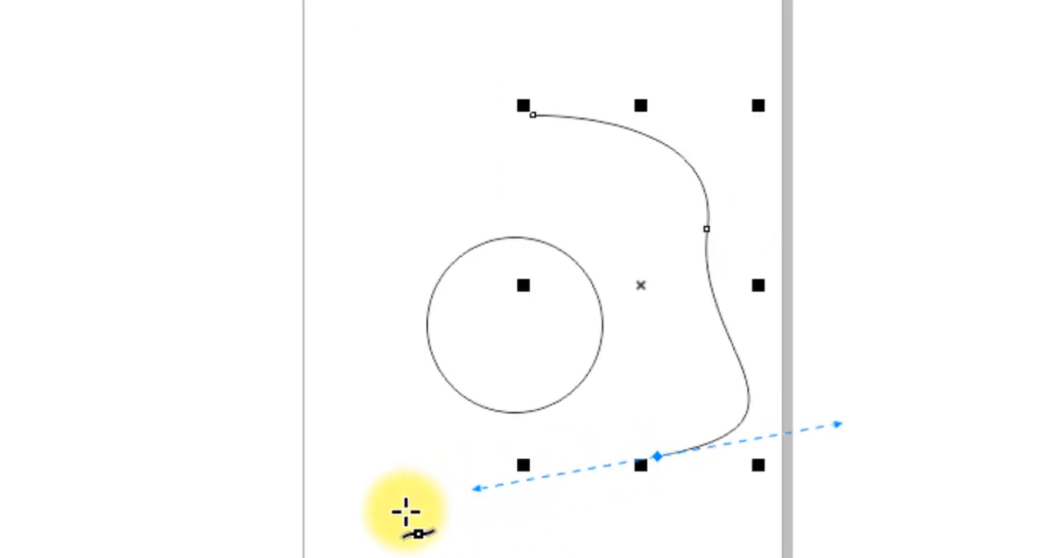
{"action": "mouse_move", "coordinate": [392, 489]}
{"action": "left_mouse_down"}
{"action": "mouse_move", "coordinate": [383, 369]}
{"action": "mouse_move", "coordinate": [246, 390]}
{"action": "mouse_move", "coordinate": [253, 369]}
{"action": "left_mouse_up"}
{"action": "left_click_drag", "start_coordinate": [313, 320], "coordinate": [338, 290]}
{"action": "left_click_drag", "start_coordinate": [343, 172], "coordinate": [290, 131]}
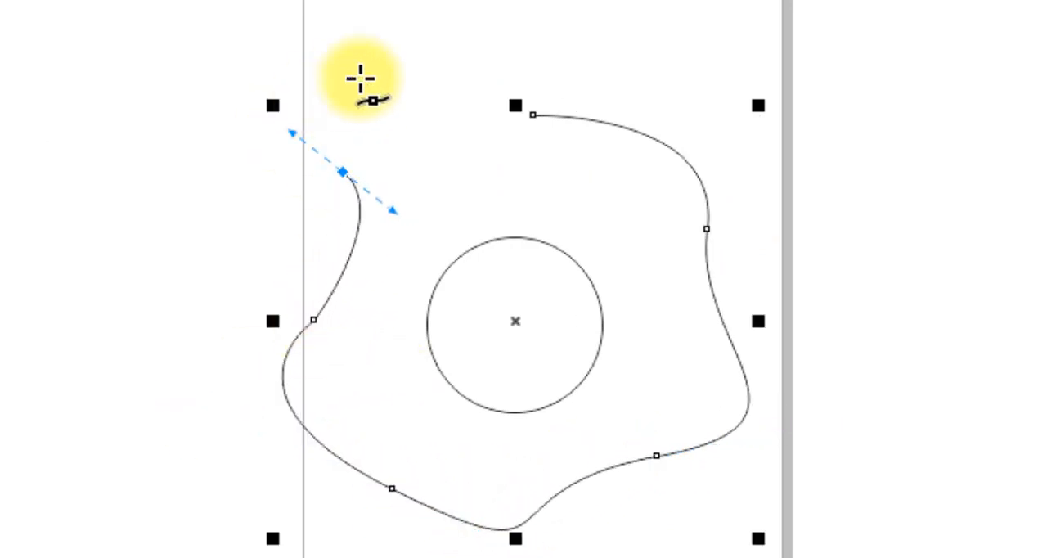
{"action": "left_click", "coordinate": [523, 138]}
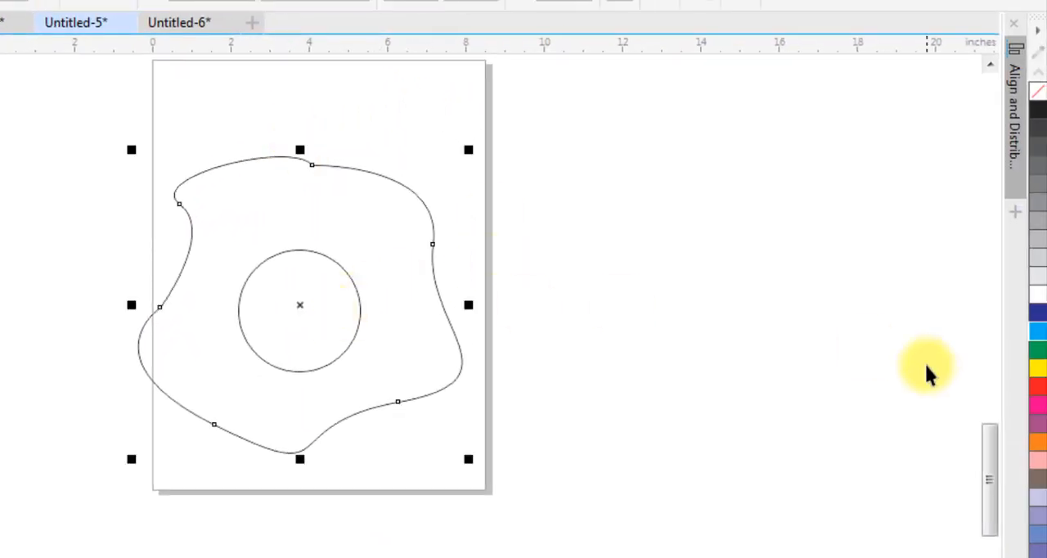
{"action": "left_click", "coordinate": [325, 277]}
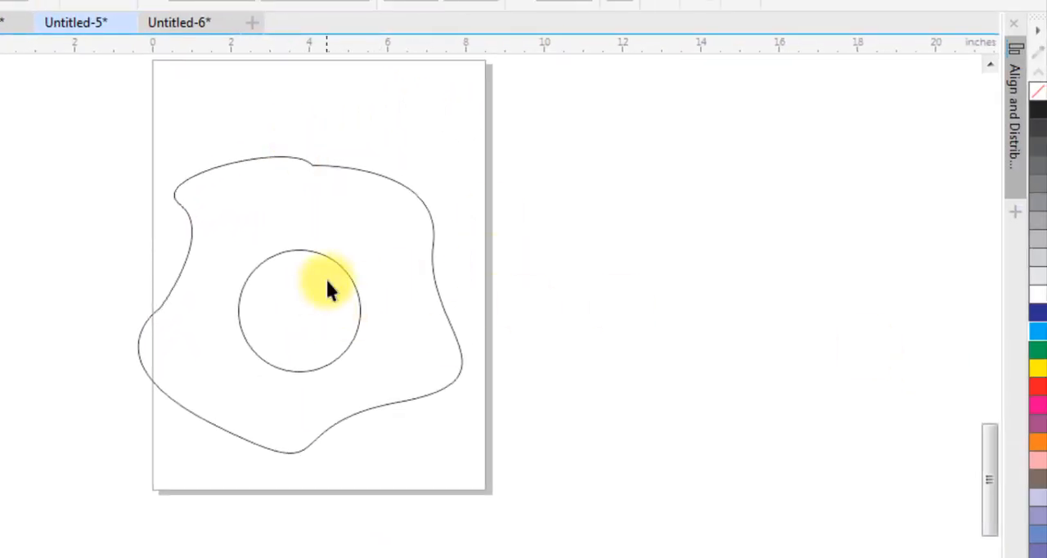
{"action": "left_click", "coordinate": [1037, 368]}
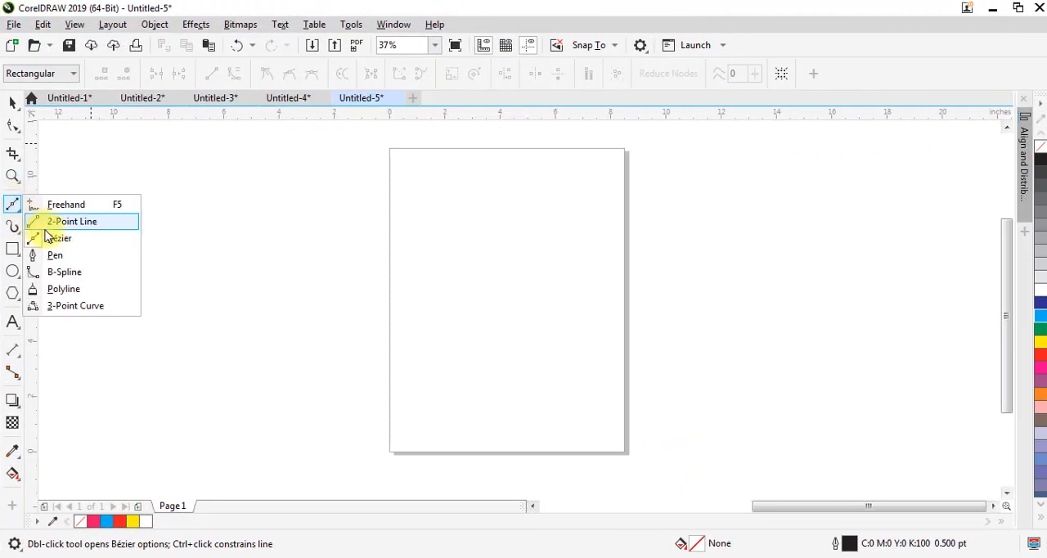
Draw a Pen path with three curved segments starting outside the page's left edge, followed by a straight horizontal segment beyond its right edge
{"action": "left_click", "coordinate": [55, 256]}
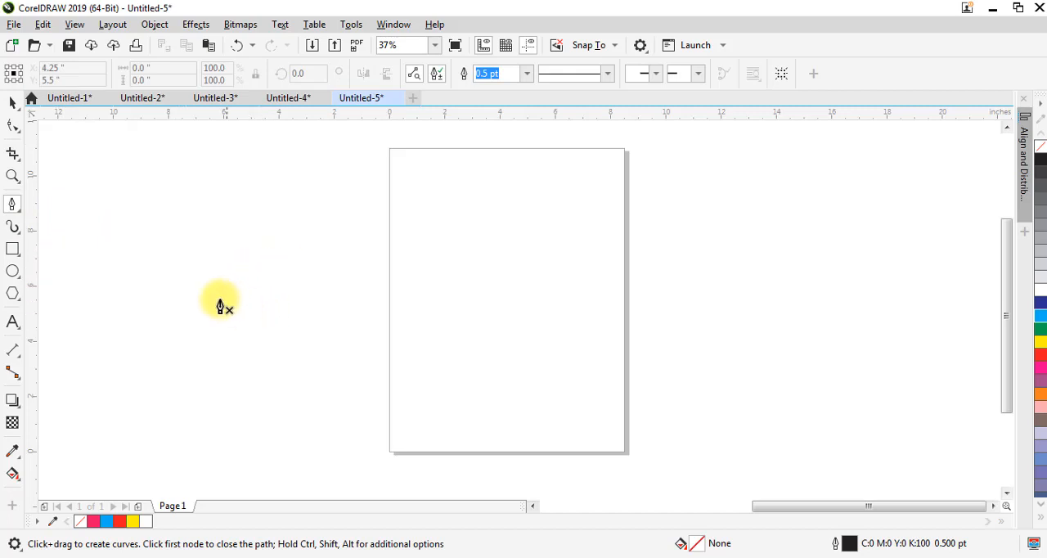
{"action": "left_click_drag", "start_coordinate": [206, 300], "coordinate": [231, 282]}
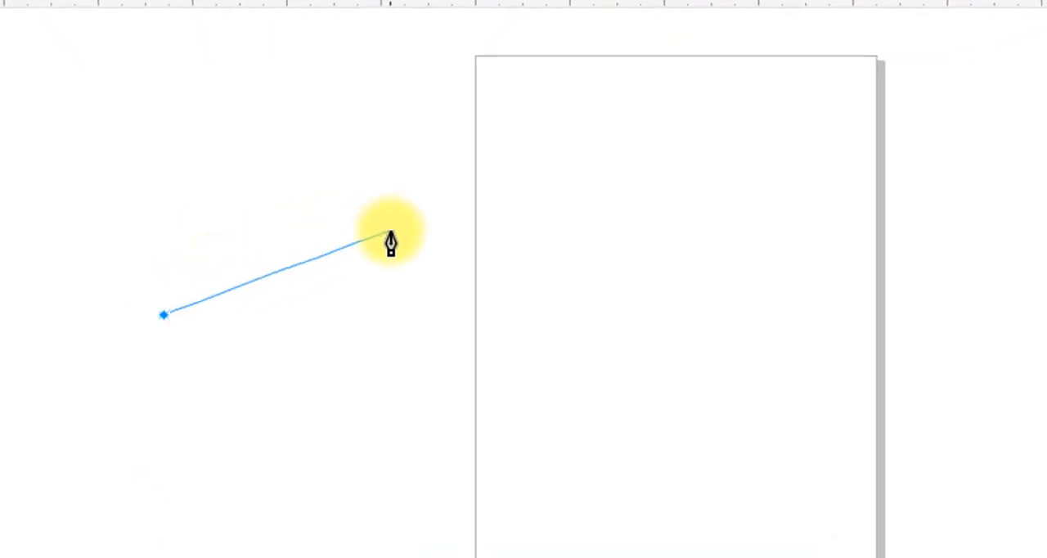
{"action": "left_click_drag", "start_coordinate": [390, 231], "coordinate": [515, 262]}
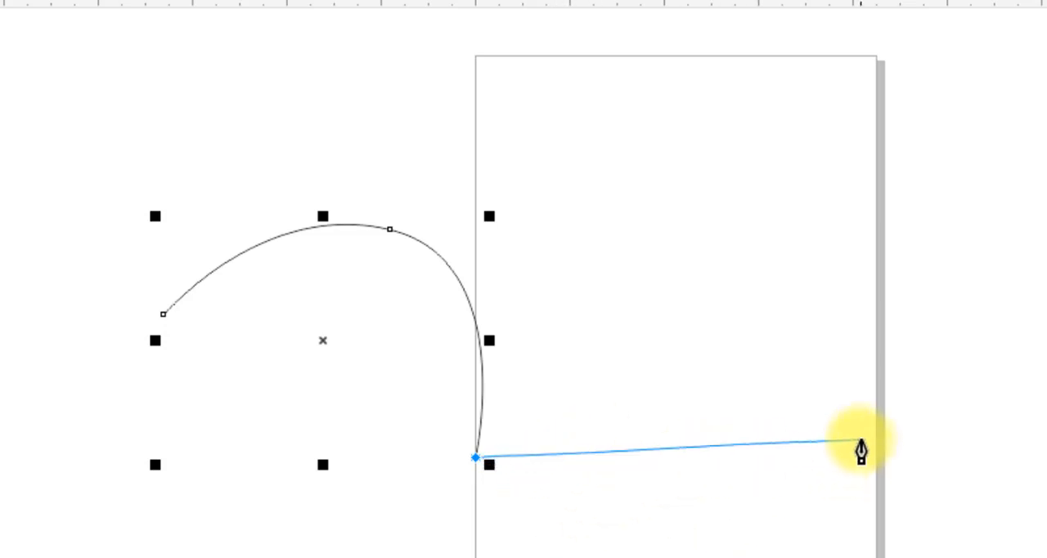
{"action": "left_click_drag", "start_coordinate": [800, 463], "coordinate": [910, 324]}
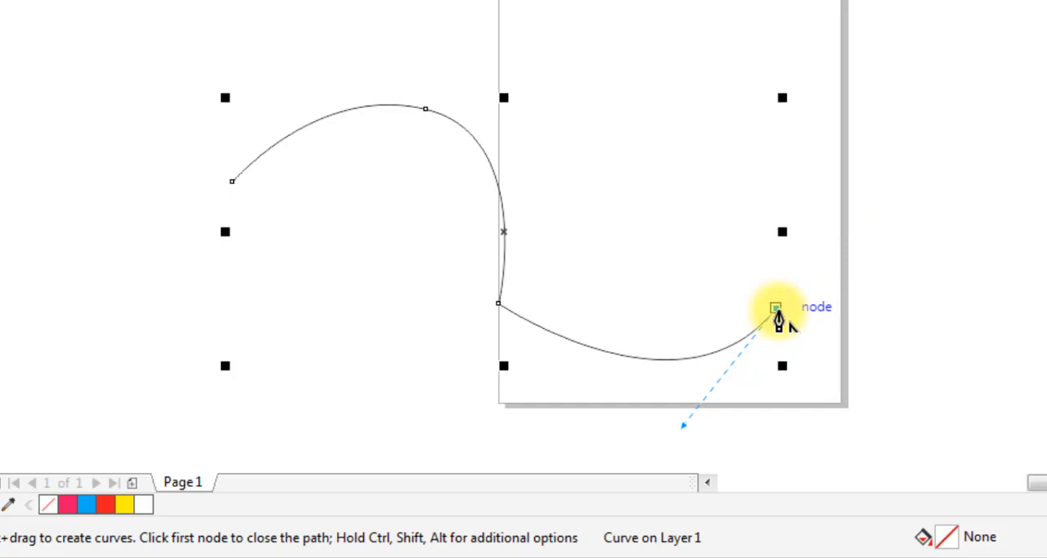
{"action": "left_click", "coordinate": [943, 308]}
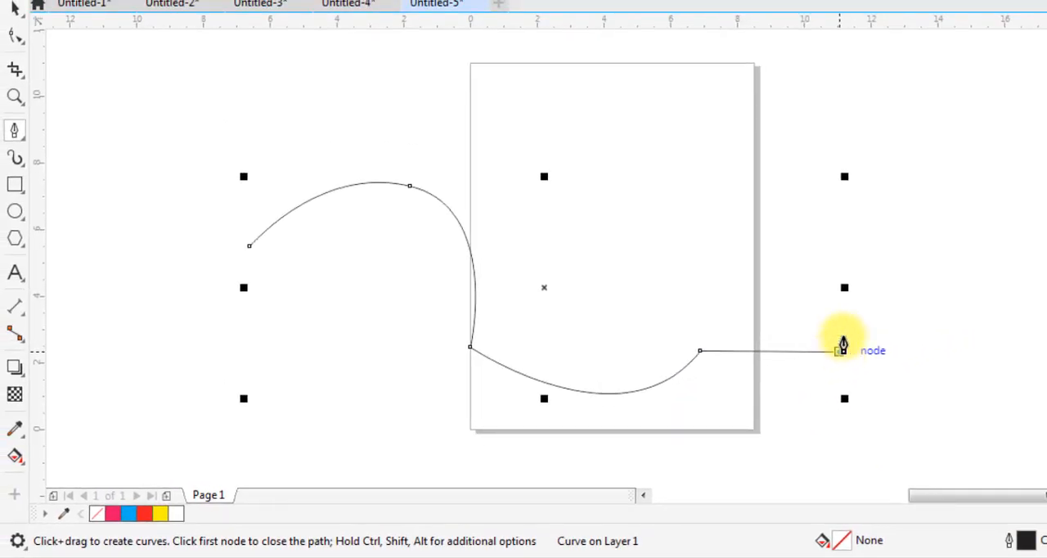
Close the Pen path with two arched segments and a straight segment back to its start node, and delete the finished shape
{"action": "left_click_drag", "start_coordinate": [567, 204], "coordinate": [487, 264]}
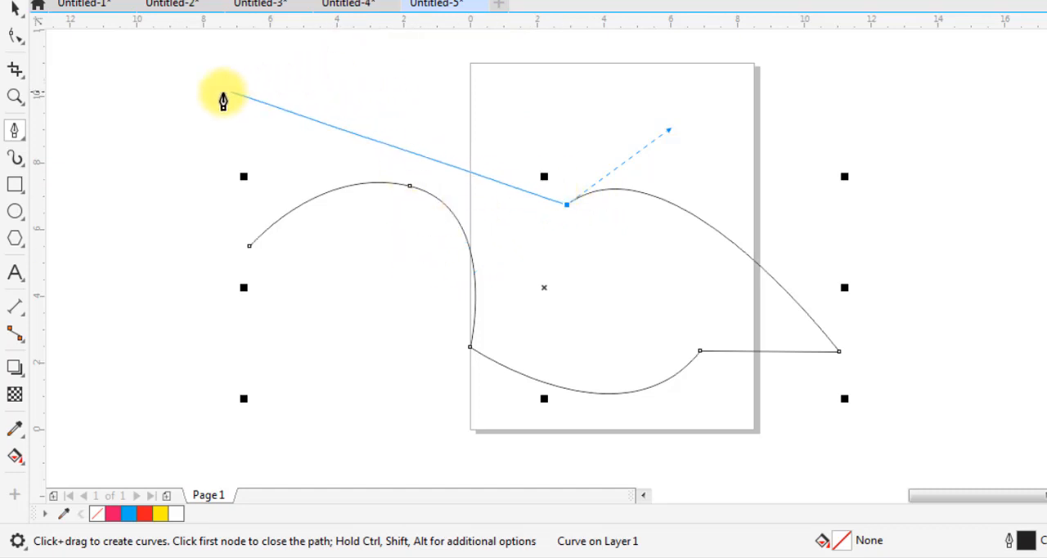
{"action": "mouse_move", "coordinate": [213, 104]}
{"action": "left_mouse_down"}
{"action": "mouse_move", "coordinate": [206, 150]}
{"action": "mouse_move", "coordinate": [156, 230]}
{"action": "mouse_move", "coordinate": [77, 236]}
{"action": "left_mouse_up"}
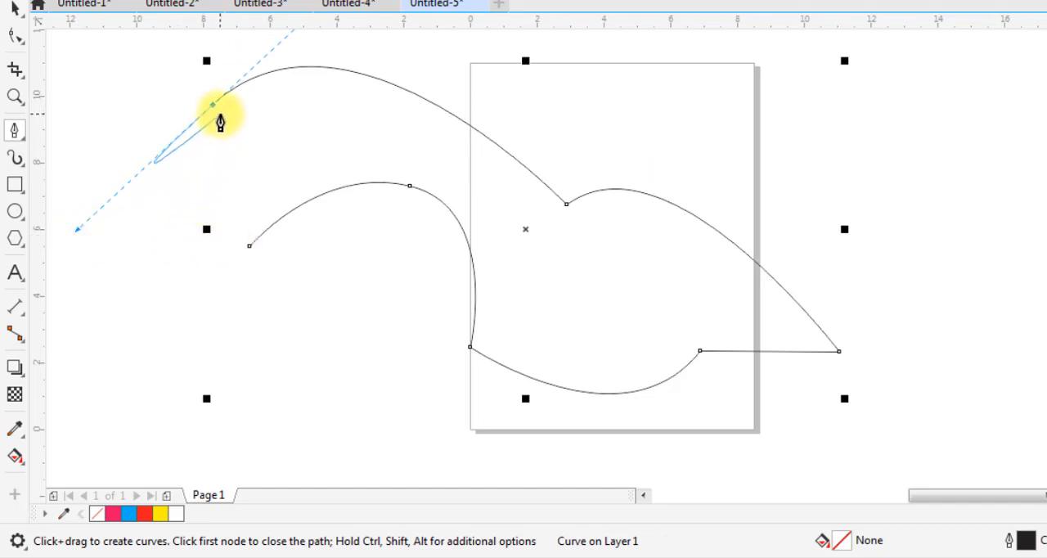
{"action": "left_click", "coordinate": [249, 245]}
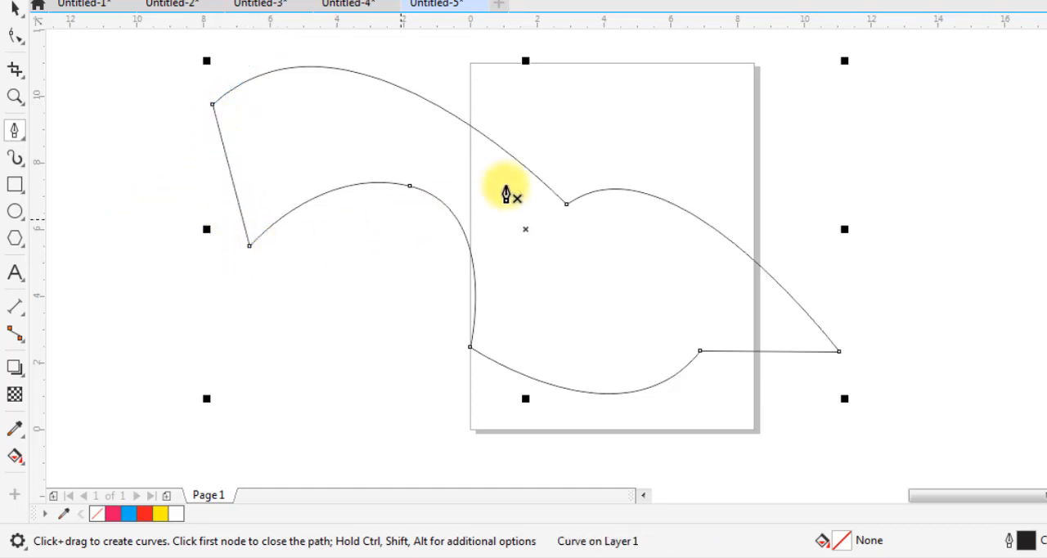
{"action": "key", "text": "Delete"}
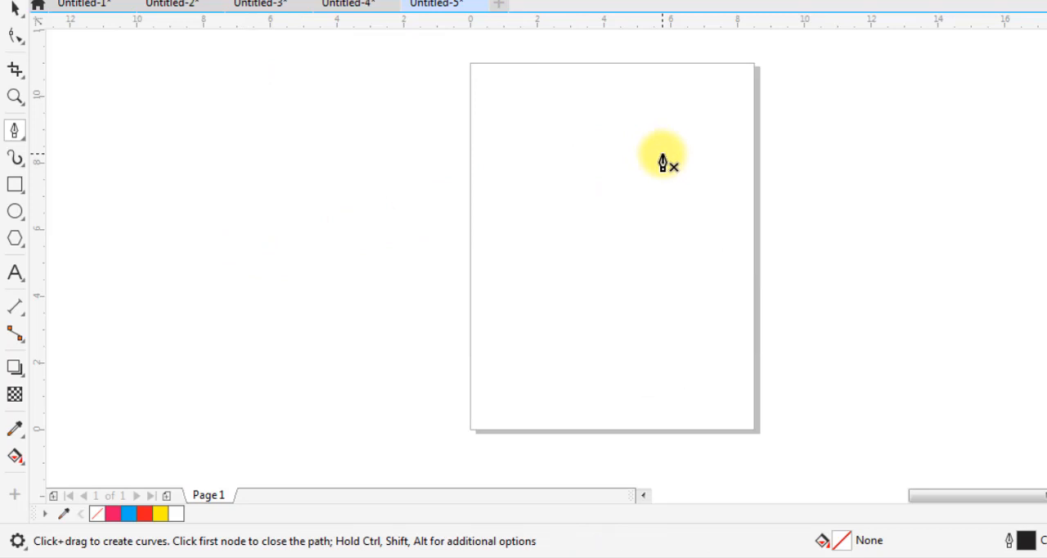
Draw two separate open arcs with the Pen tool, one crossing the page's left edge and one crossing its right edge
{"action": "left_click", "coordinate": [308, 260]}
{"action": "left_click_drag", "start_coordinate": [650, 163], "coordinate": [841, 205]}
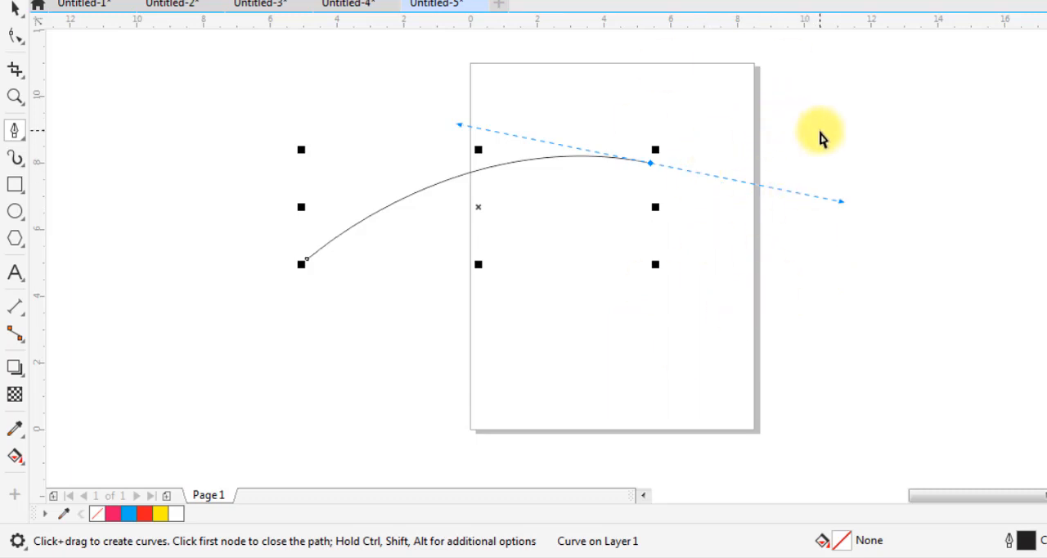
{"action": "key", "text": "Escape"}
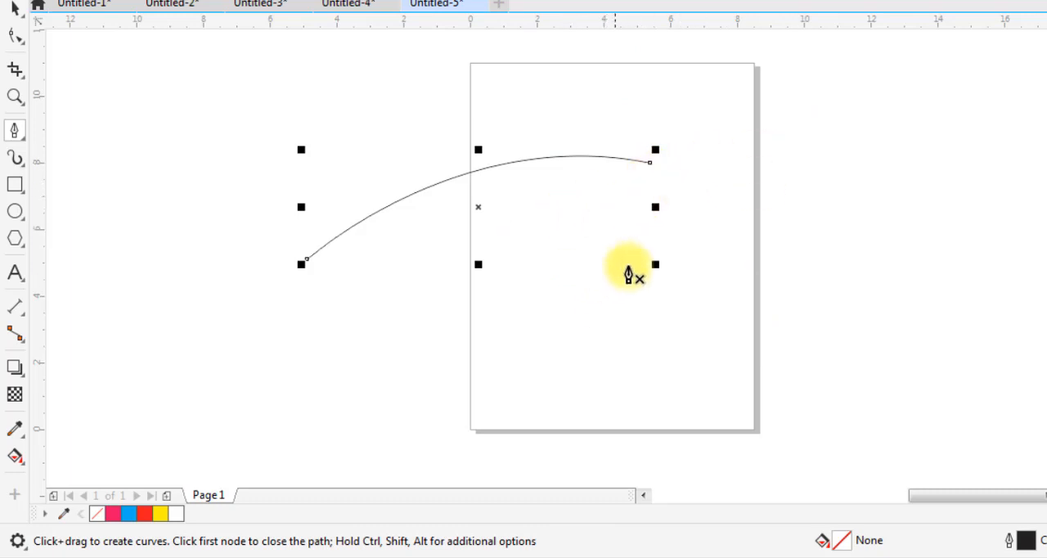
{"action": "left_click", "coordinate": [625, 341]}
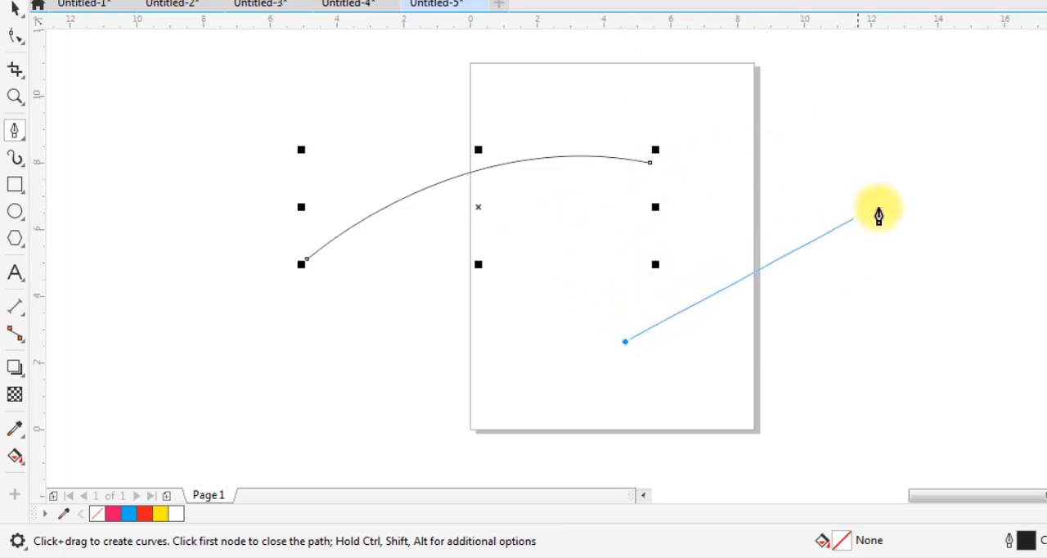
{"action": "left_click_drag", "start_coordinate": [878, 209], "coordinate": [1039, 217]}
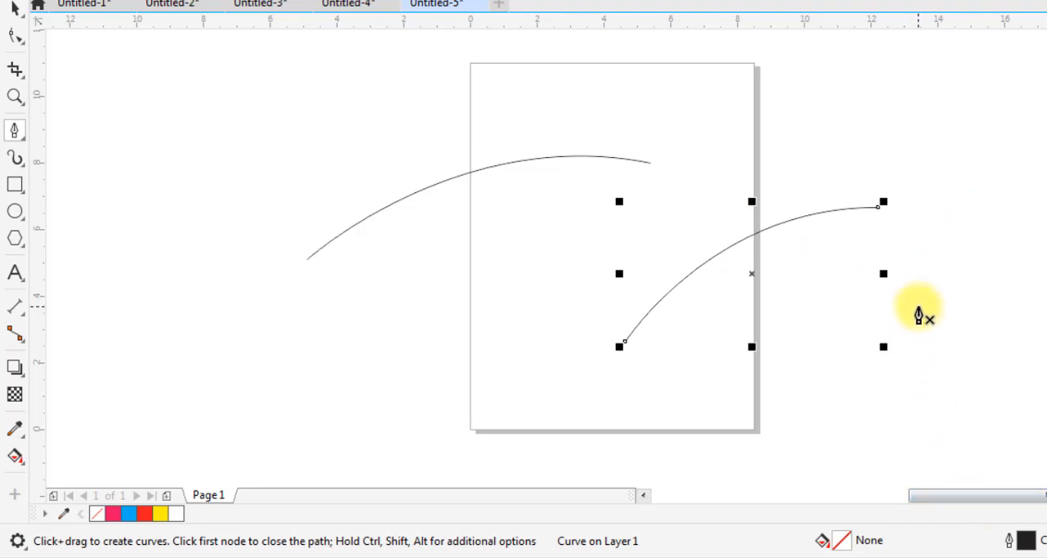
Delete both open Pen arcs from the drawing
{"action": "key", "text": "Delete"}
{"action": "left_click", "coordinate": [14, 9]}
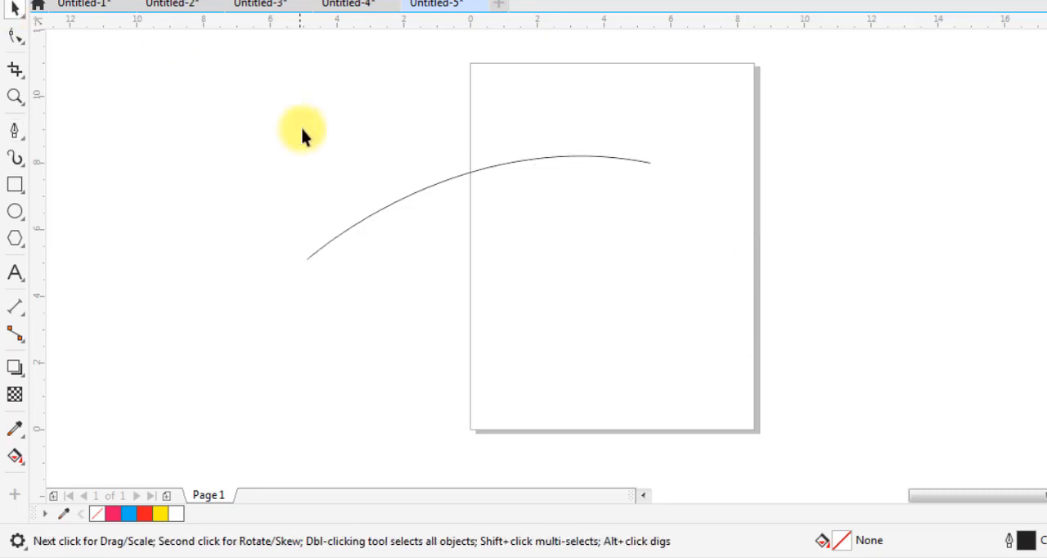
{"action": "left_click", "coordinate": [424, 190]}
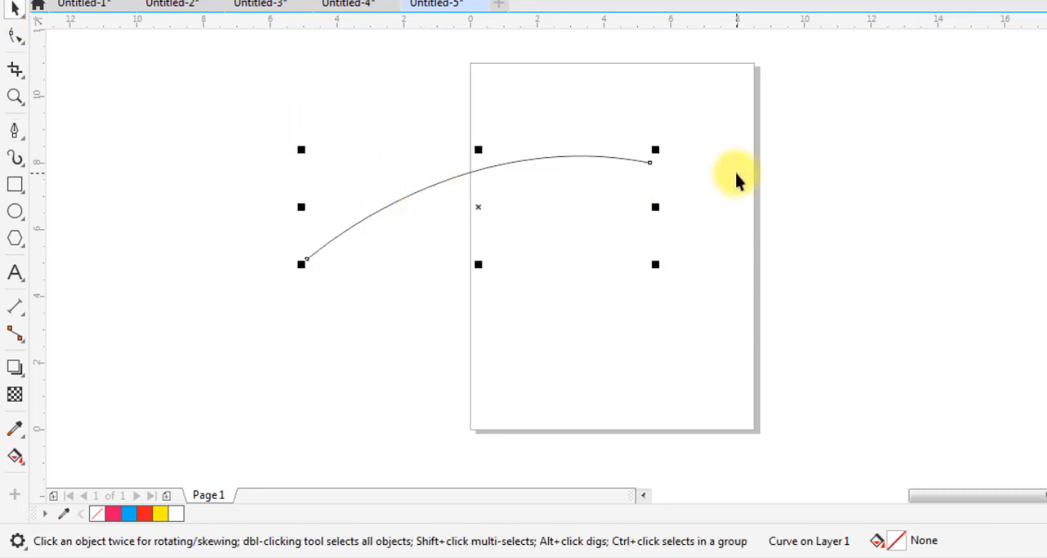
{"action": "key", "text": "Delete"}
Choose the B-Spline tool, and draw a rectangle about 5.3 by 4 inches in the middle of the page
{"action": "left_click", "coordinate": [17, 138]}
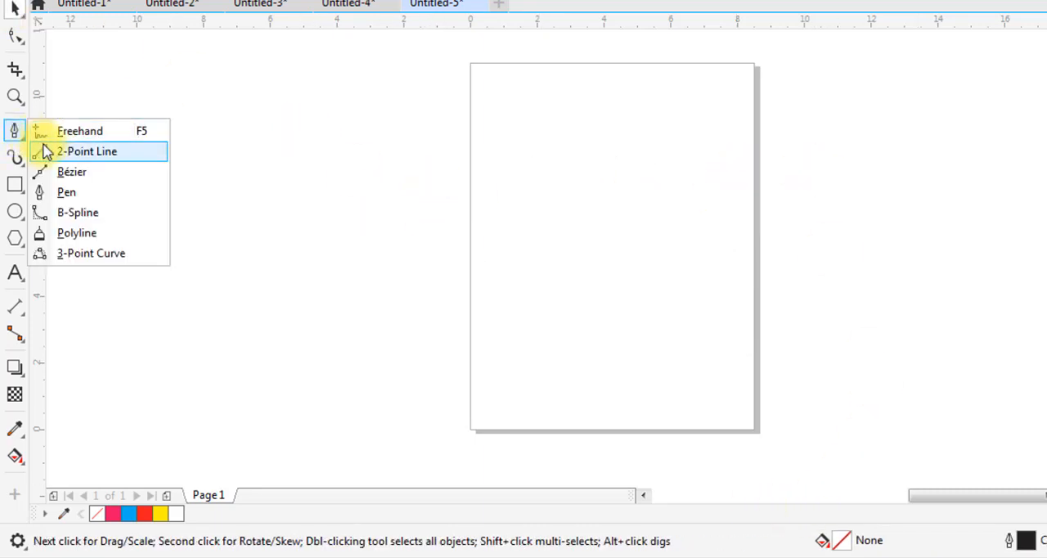
{"action": "left_click", "coordinate": [100, 219]}
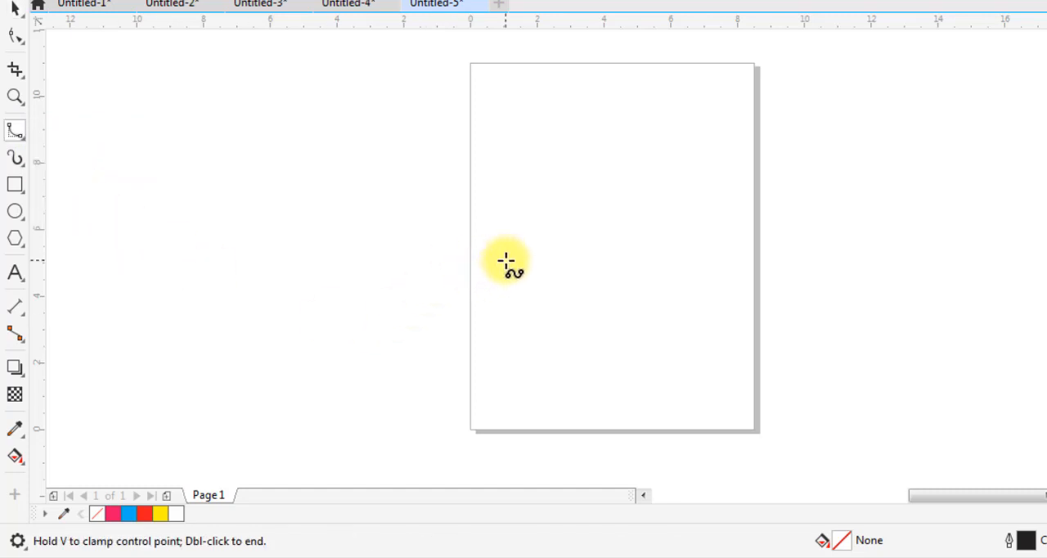
{"action": "left_click", "coordinate": [15, 188]}
{"action": "left_click_drag", "start_coordinate": [523, 184], "coordinate": [700, 317]}
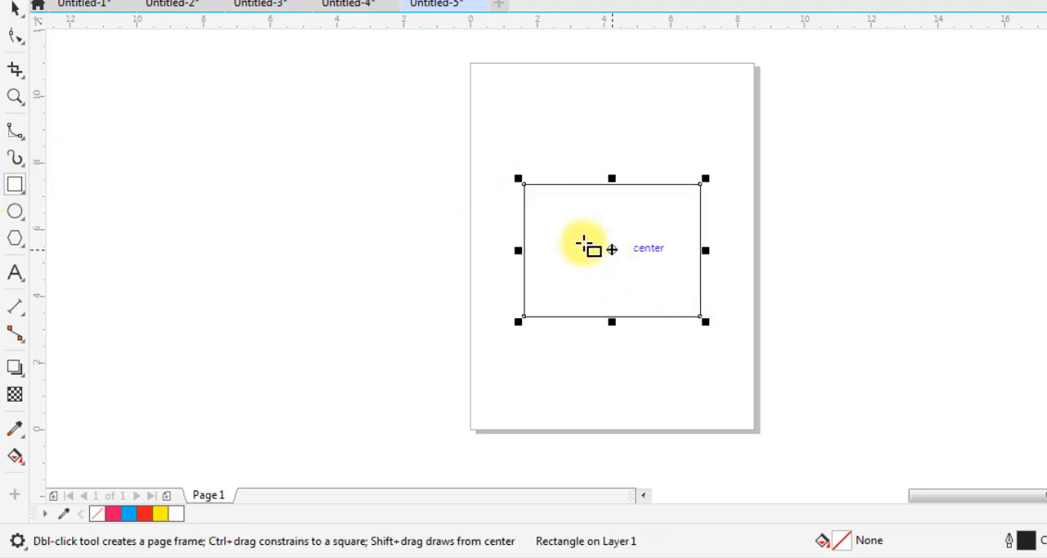
Draw a closed B-Spline curve with control points at the rectangle's four corners, starting and ending at its upper-left corner
{"action": "left_click", "coordinate": [16, 134]}
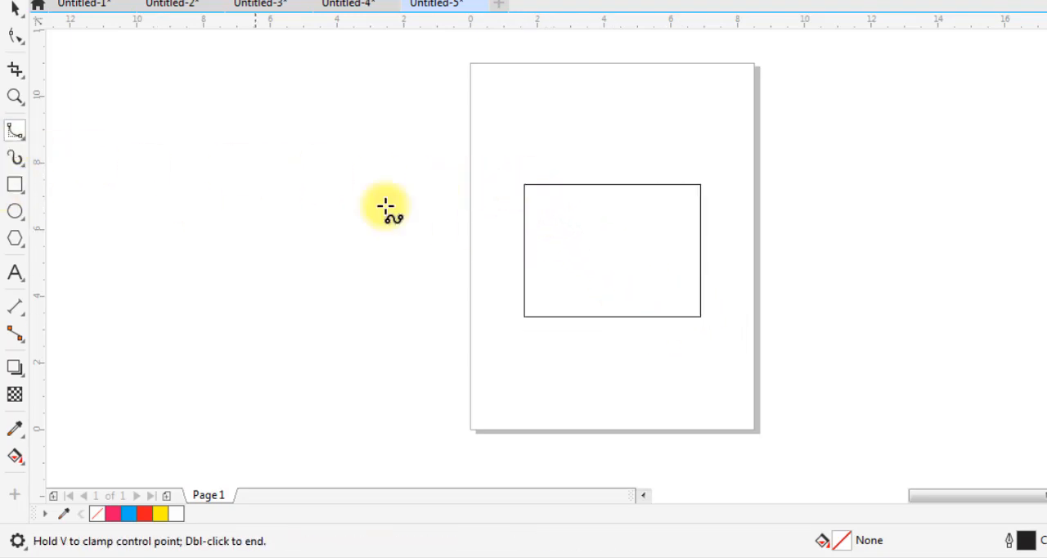
{"action": "left_click", "coordinate": [523, 183]}
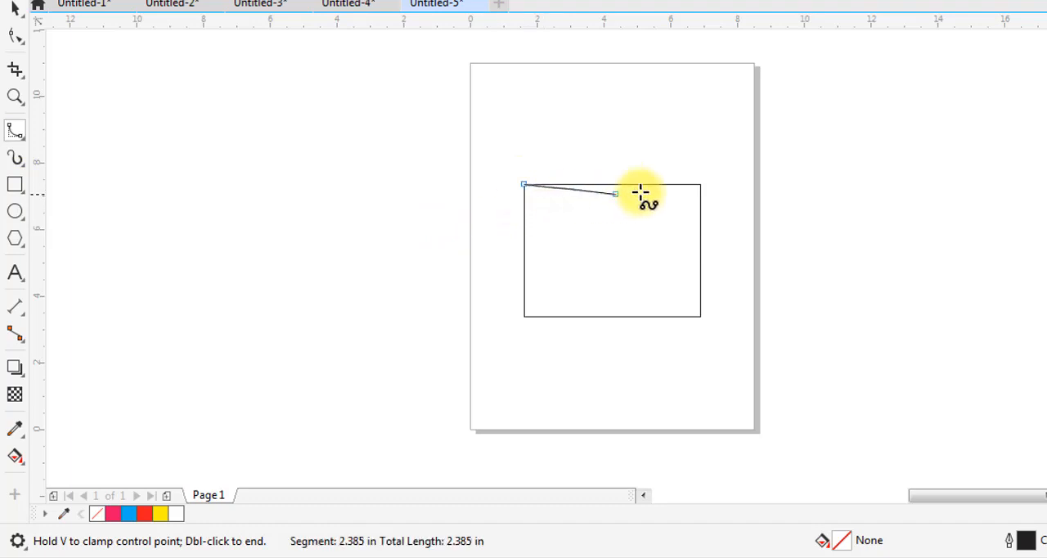
{"action": "left_click", "coordinate": [699, 183]}
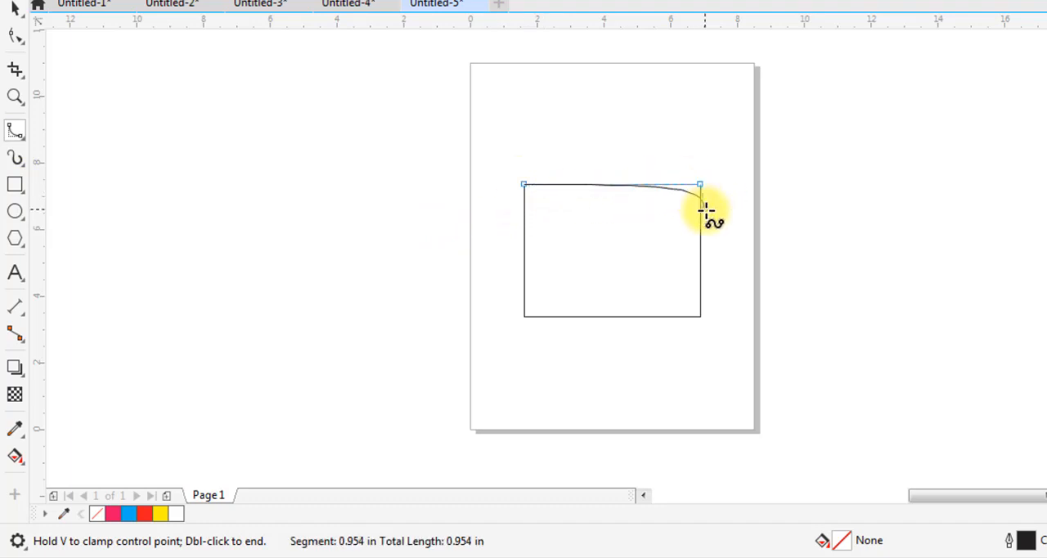
{"action": "left_click", "coordinate": [695, 316]}
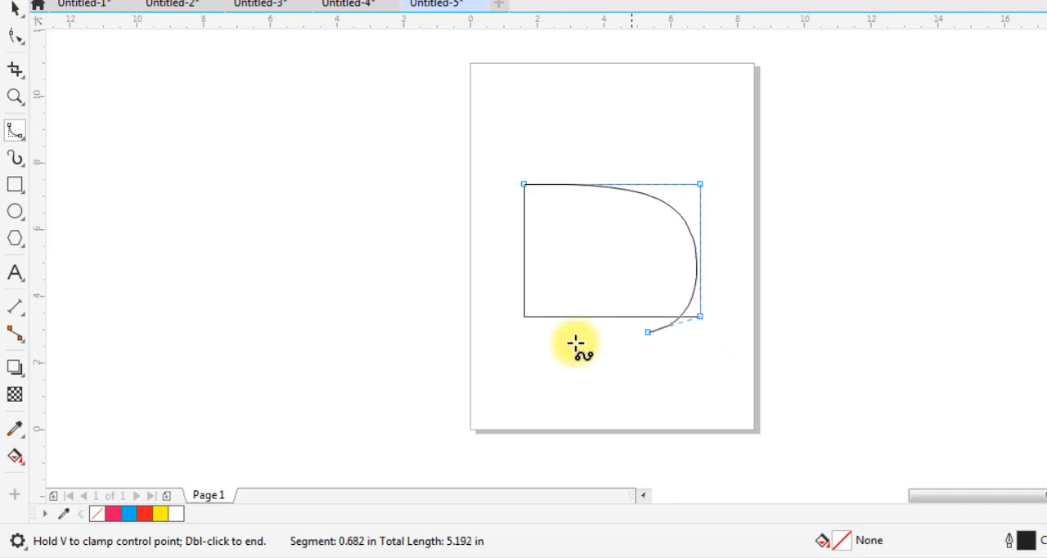
{"action": "left_click", "coordinate": [523, 313]}
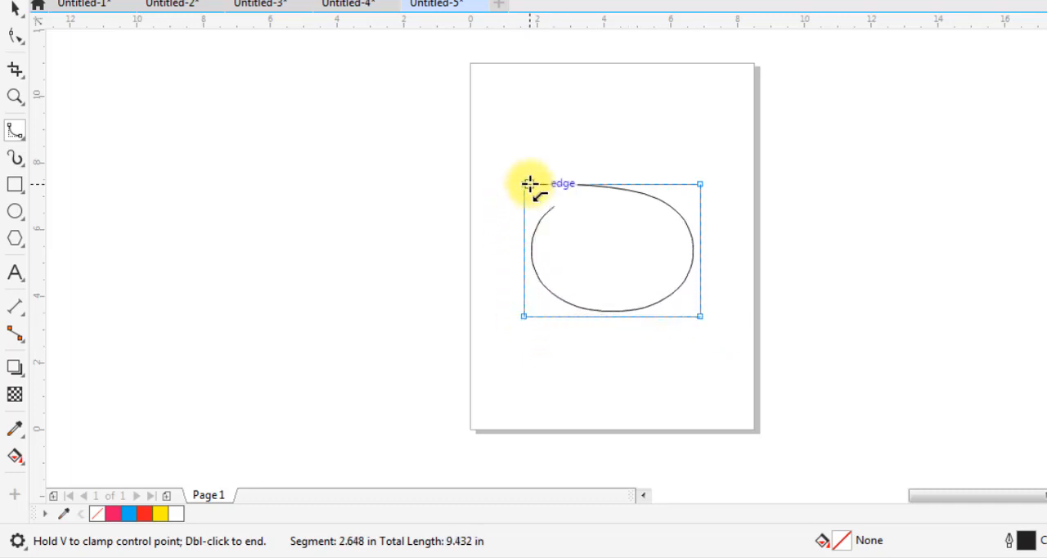
{"action": "left_click", "coordinate": [530, 183]}
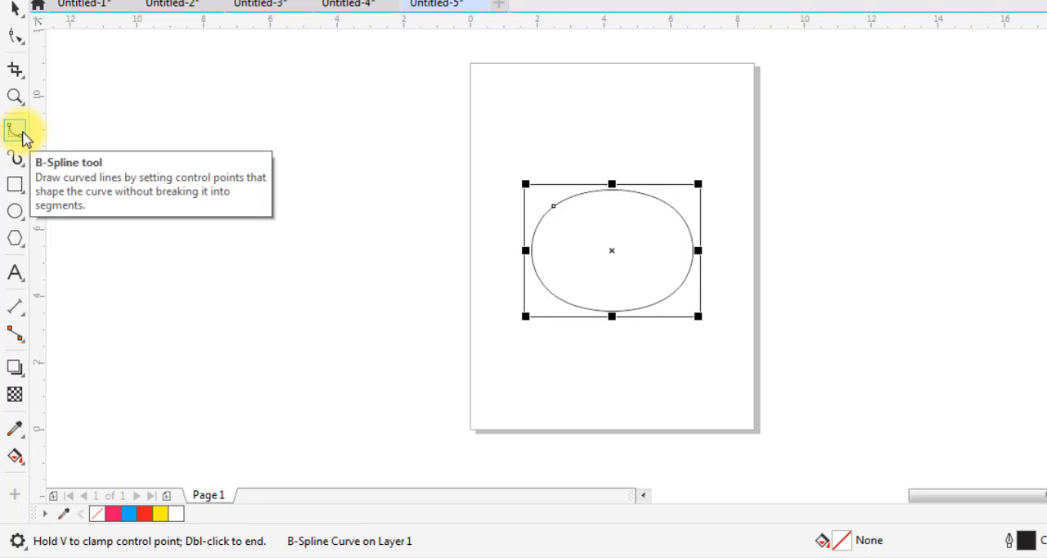
Select the B-Spline curve and the rectangle together and delete them
{"action": "key", "text": "space"}
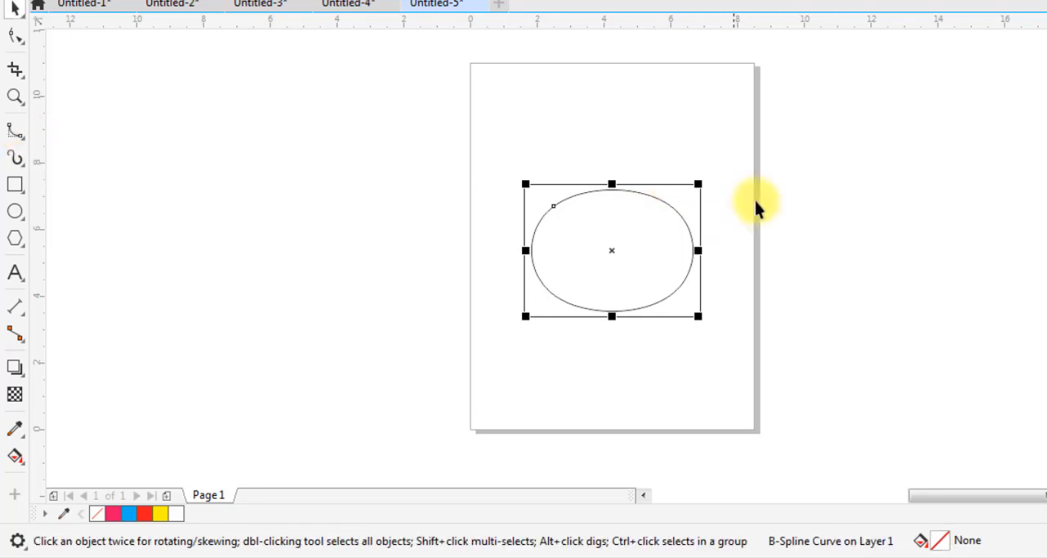
{"action": "left_click_drag", "start_coordinate": [807, 147], "coordinate": [543, 292]}
{"action": "left_click_drag", "start_coordinate": [398, 381], "coordinate": [408, 378]}
{"action": "key", "text": "Delete"}
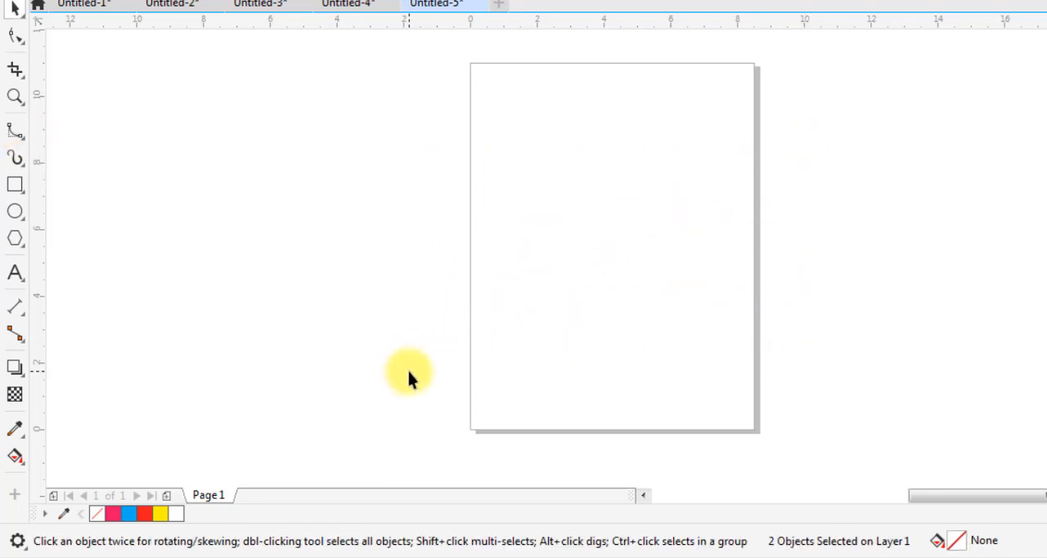
Draw a closed seven-cornered shape across the page's left edge with the Polyline tool, and delete it
{"action": "left_click", "coordinate": [16, 137]}
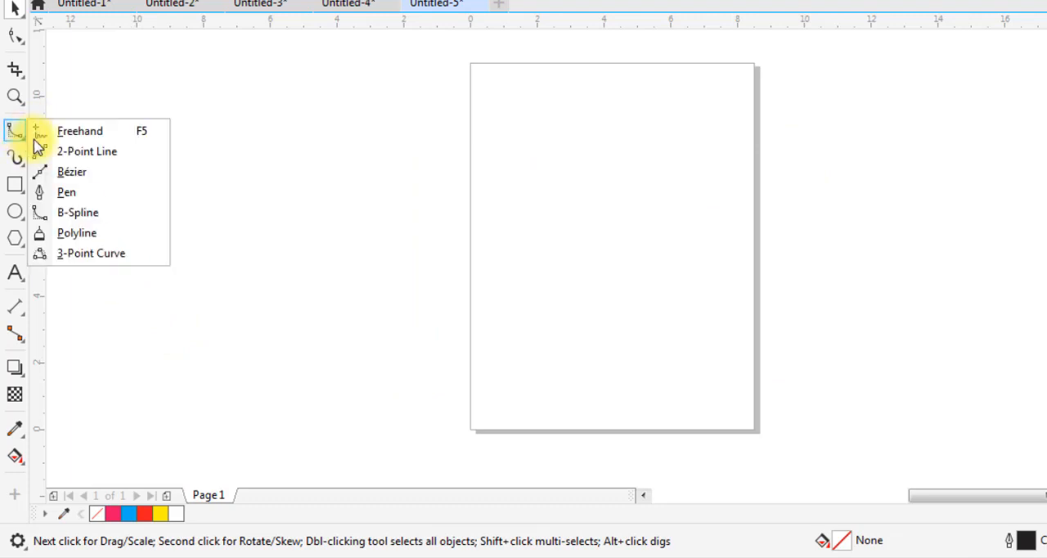
{"action": "left_click", "coordinate": [96, 235]}
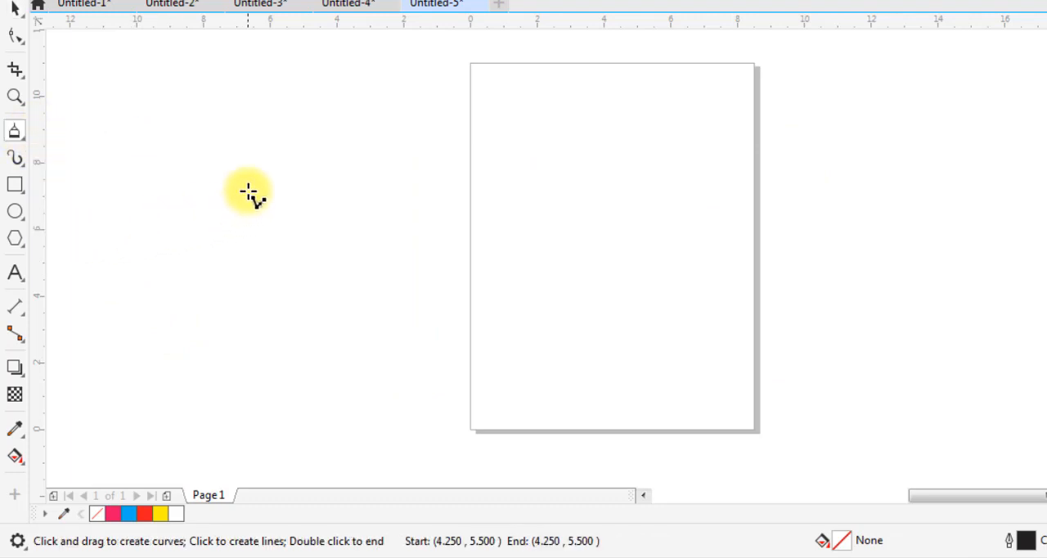
{"action": "left_click", "coordinate": [348, 287]}
{"action": "left_click", "coordinate": [551, 203]}
{"action": "left_click", "coordinate": [561, 350]}
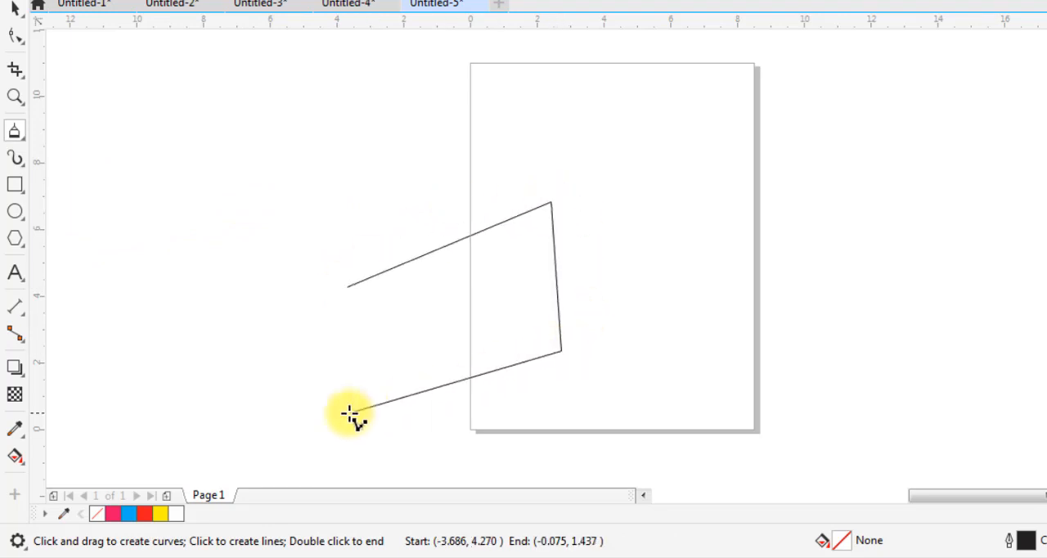
{"action": "left_click", "coordinate": [348, 411]}
{"action": "left_click", "coordinate": [234, 286]}
{"action": "left_click", "coordinate": [294, 116]}
{"action": "left_click", "coordinate": [561, 140]}
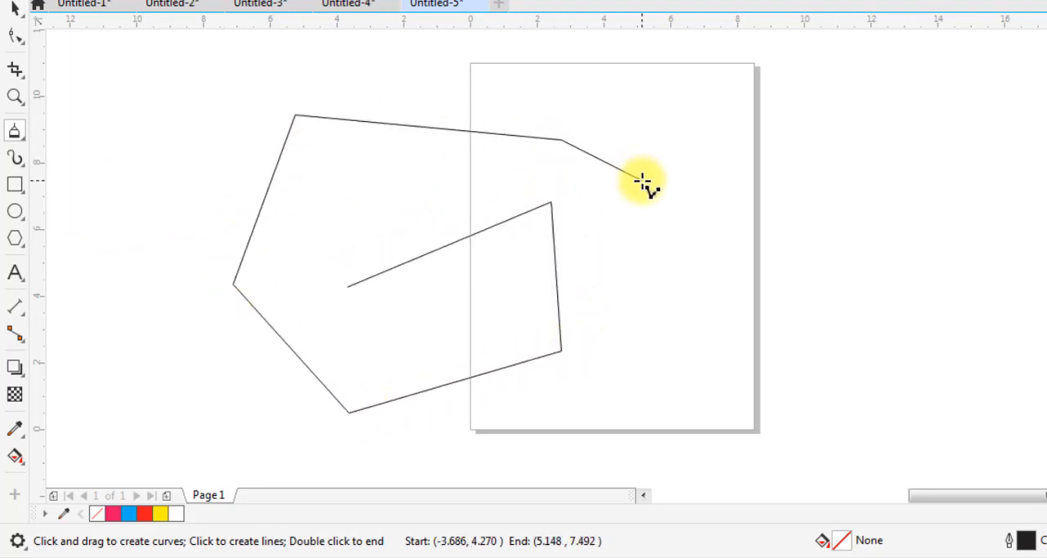
{"action": "left_click", "coordinate": [347, 286]}
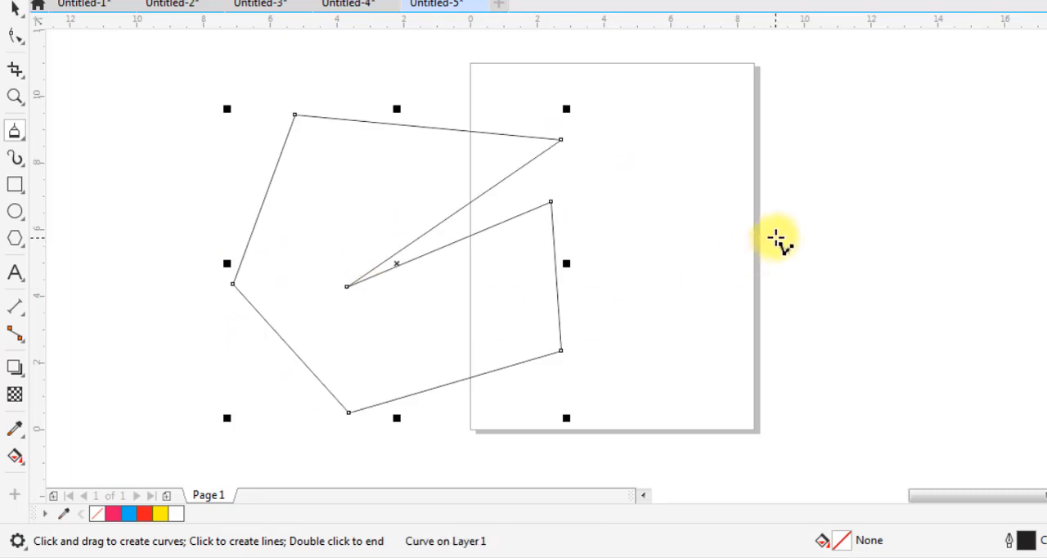
{"action": "key", "text": "Delete"}
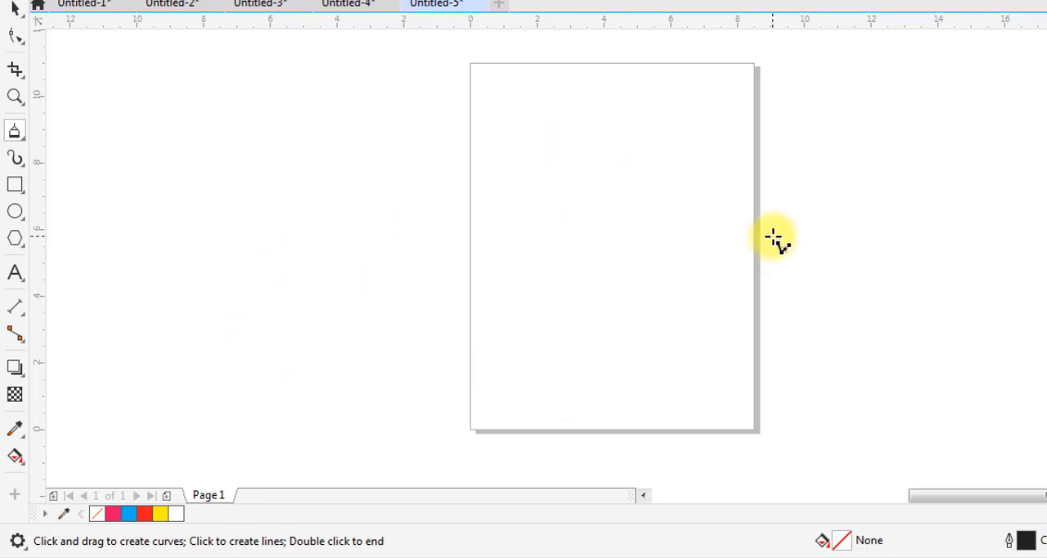
Draw a straight Freehand line sloping down from outside the page's left edge into the page
{"action": "left_click", "coordinate": [20, 140]}
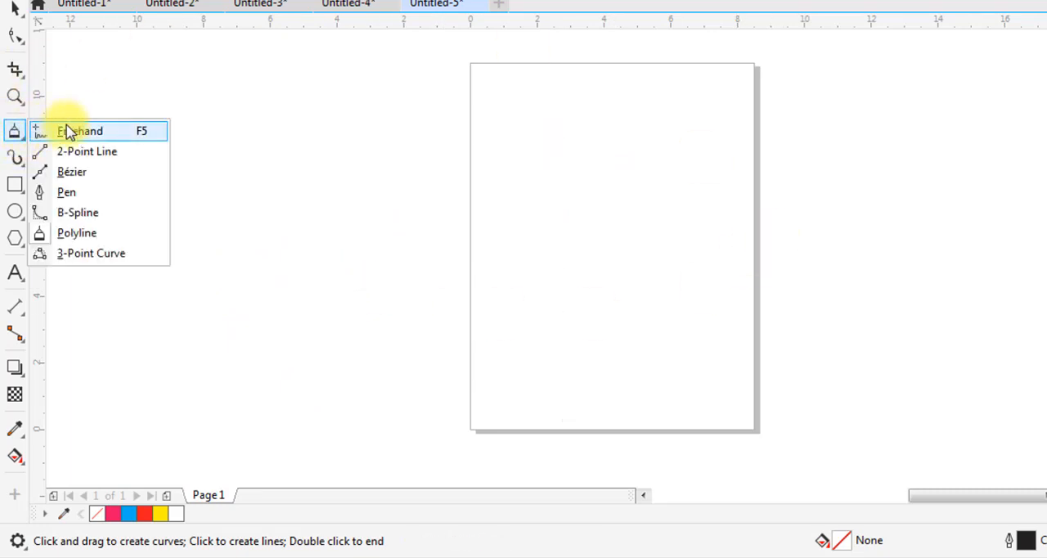
{"action": "left_click", "coordinate": [65, 130]}
{"action": "left_click", "coordinate": [276, 164]}
{"action": "left_click", "coordinate": [661, 305]}
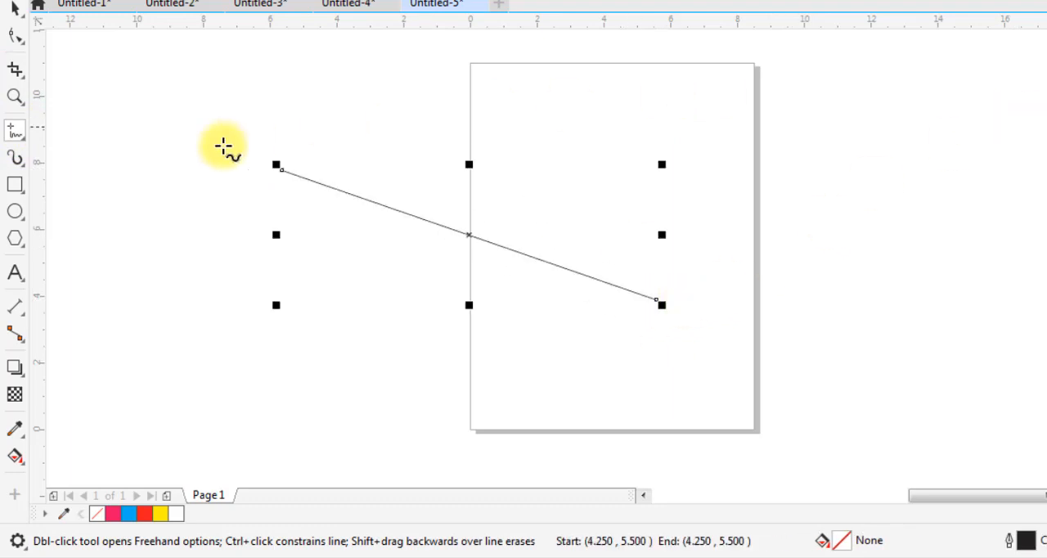
Draw a closed, self-crossing Polyline shape over the page's right edge, ending at its starting point, and delete it
{"action": "left_click", "coordinate": [20, 160]}
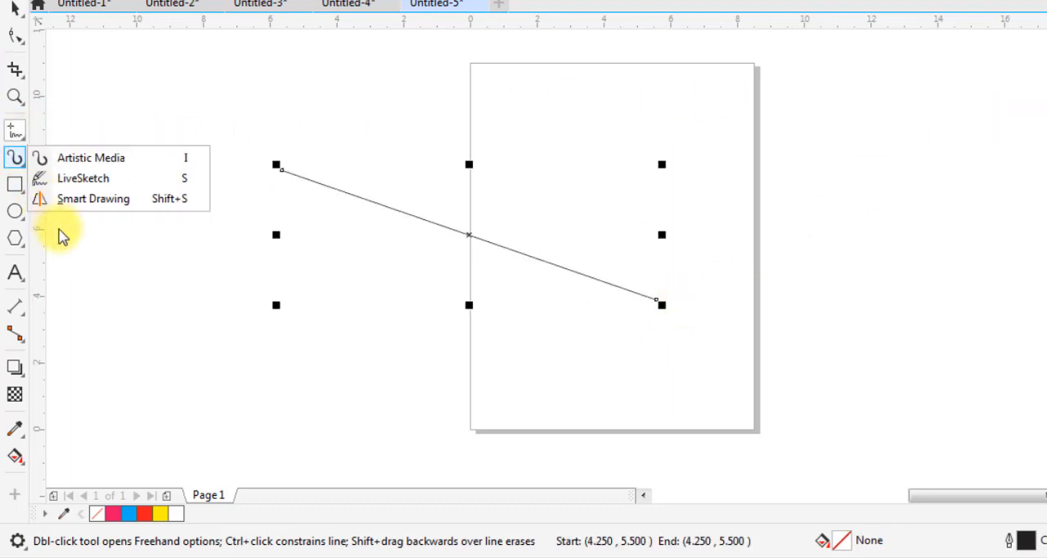
{"action": "left_click", "coordinate": [21, 135]}
{"action": "left_click", "coordinate": [72, 232]}
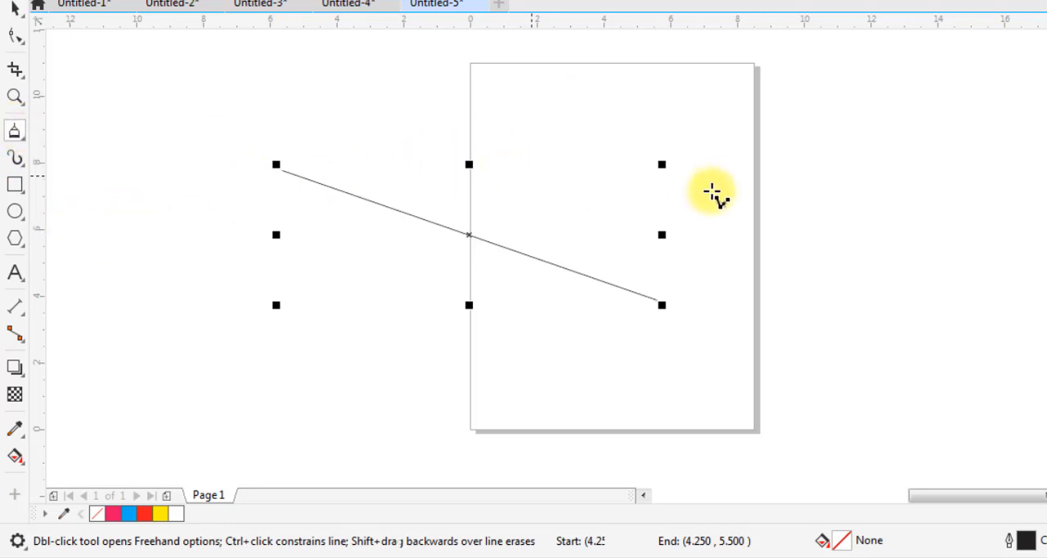
{"action": "left_click", "coordinate": [719, 183]}
{"action": "left_click", "coordinate": [956, 78]}
{"action": "left_click", "coordinate": [981, 282]}
{"action": "left_click", "coordinate": [787, 353]}
{"action": "left_click", "coordinate": [657, 198]}
{"action": "left_click", "coordinate": [899, 172]}
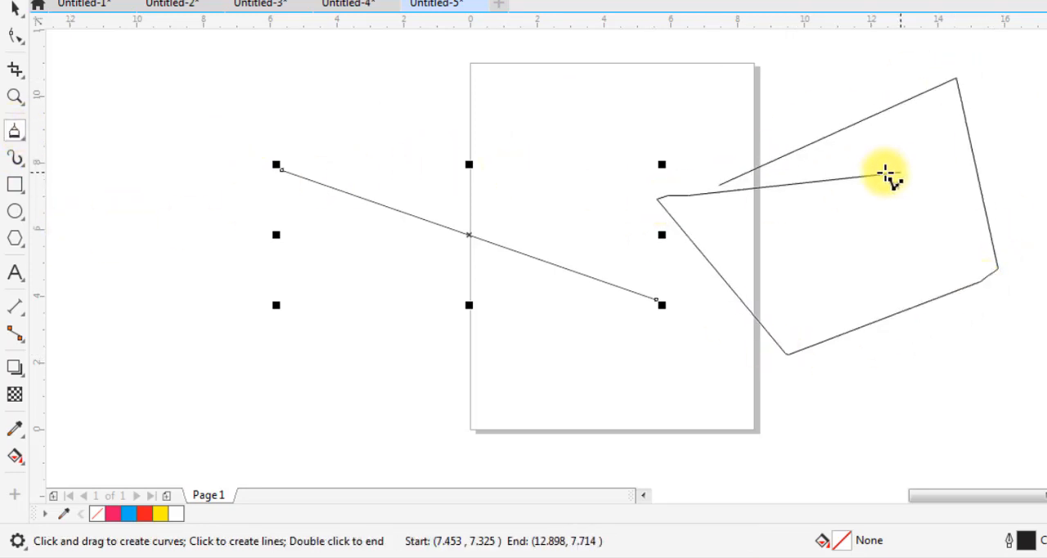
{"action": "left_click", "coordinate": [785, 280]}
{"action": "left_click", "coordinate": [948, 258]}
{"action": "left_click", "coordinate": [965, 119]}
{"action": "left_click", "coordinate": [741, 97]}
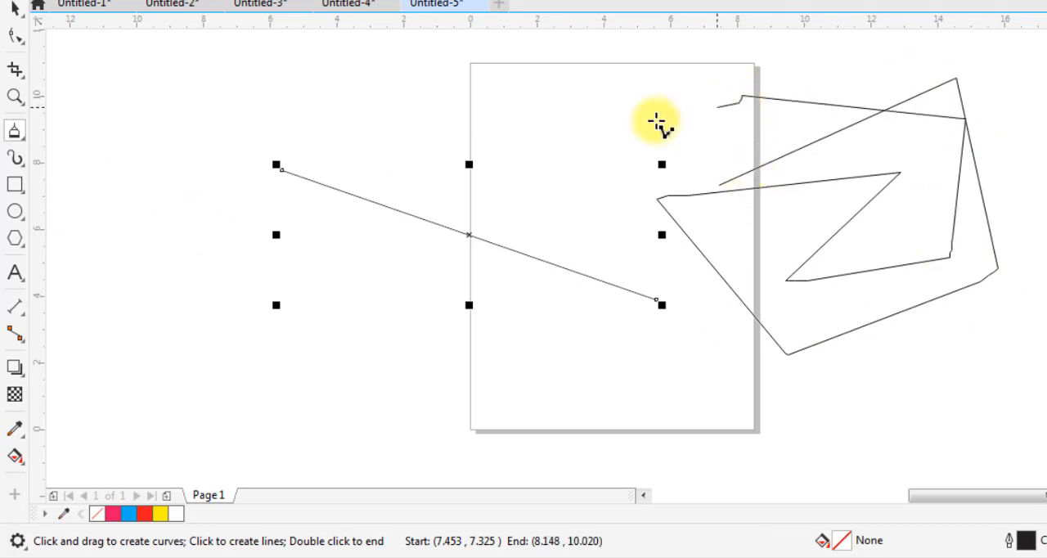
{"action": "left_click", "coordinate": [720, 184]}
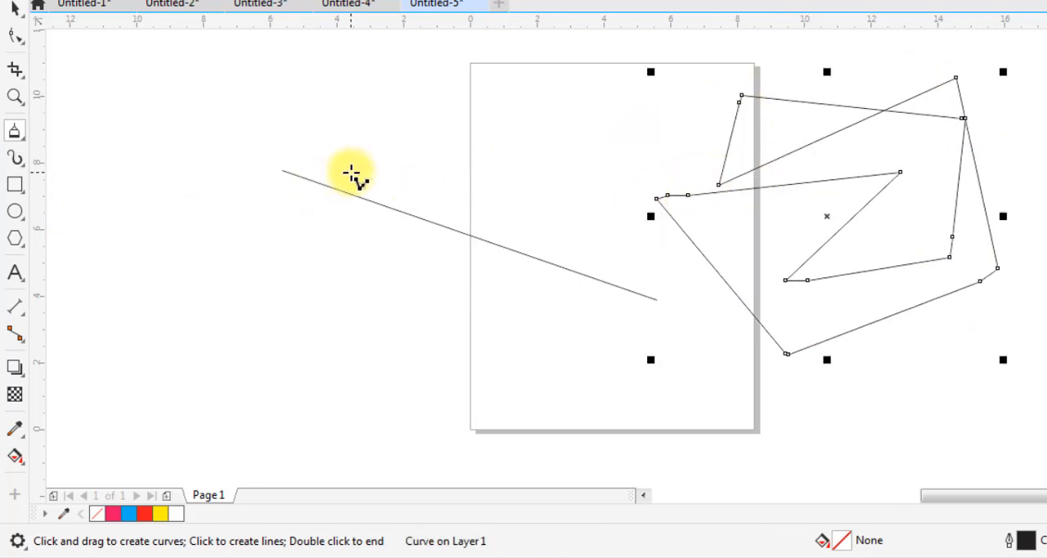
{"action": "key", "text": "Delete"}
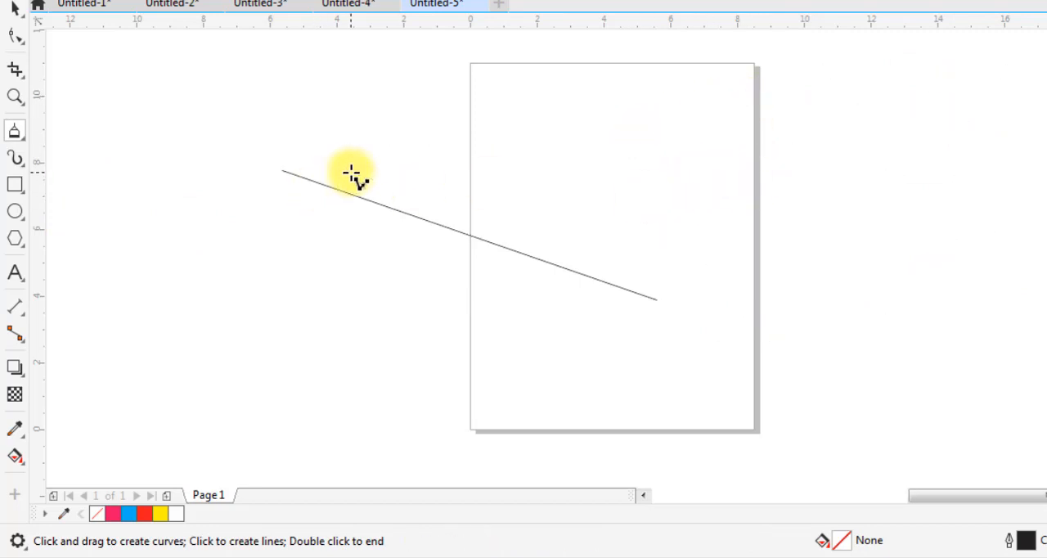
Draw a 3-Point Curve over the page's right edge, with endpoints about 8.25 inches apart and the arc bulging downward
{"action": "left_click", "coordinate": [23, 140]}
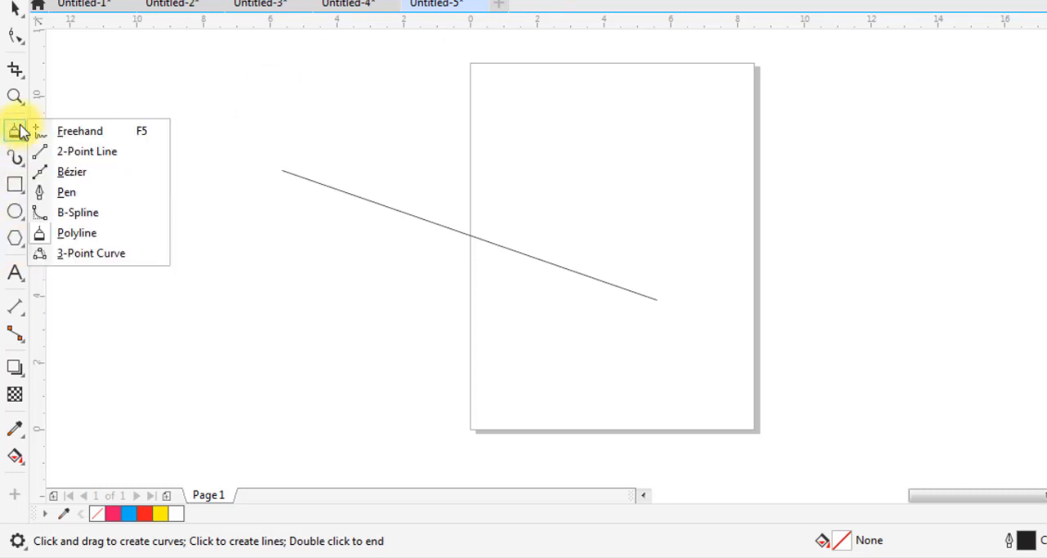
{"action": "left_click", "coordinate": [99, 254]}
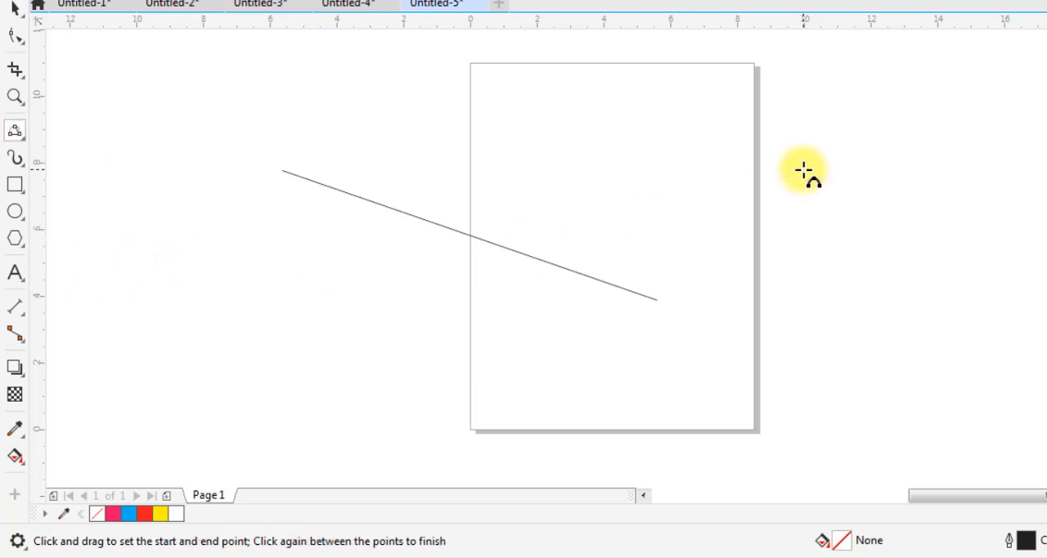
{"action": "left_click_drag", "start_coordinate": [693, 211], "coordinate": [967, 206]}
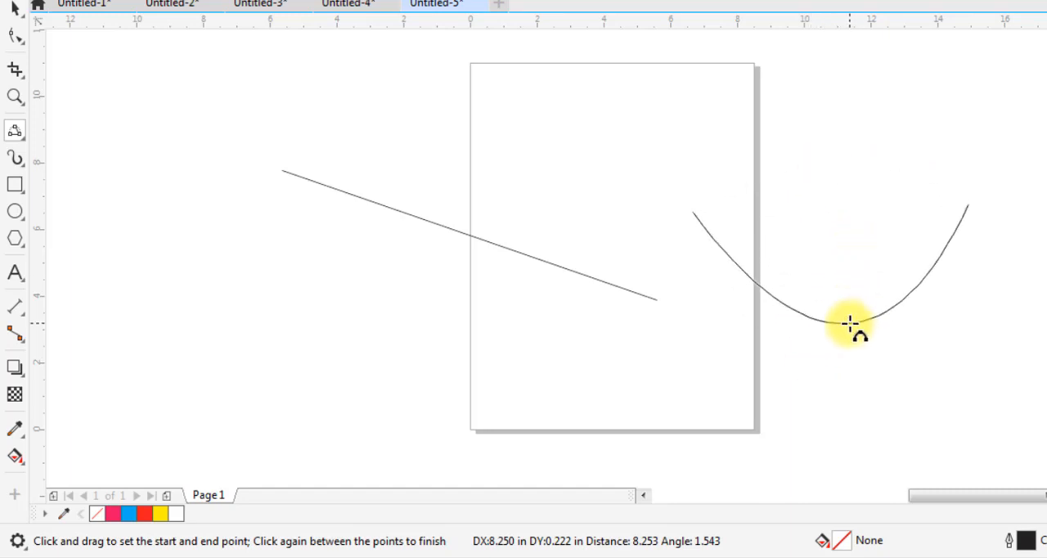
{"action": "left_click", "coordinate": [851, 323]}
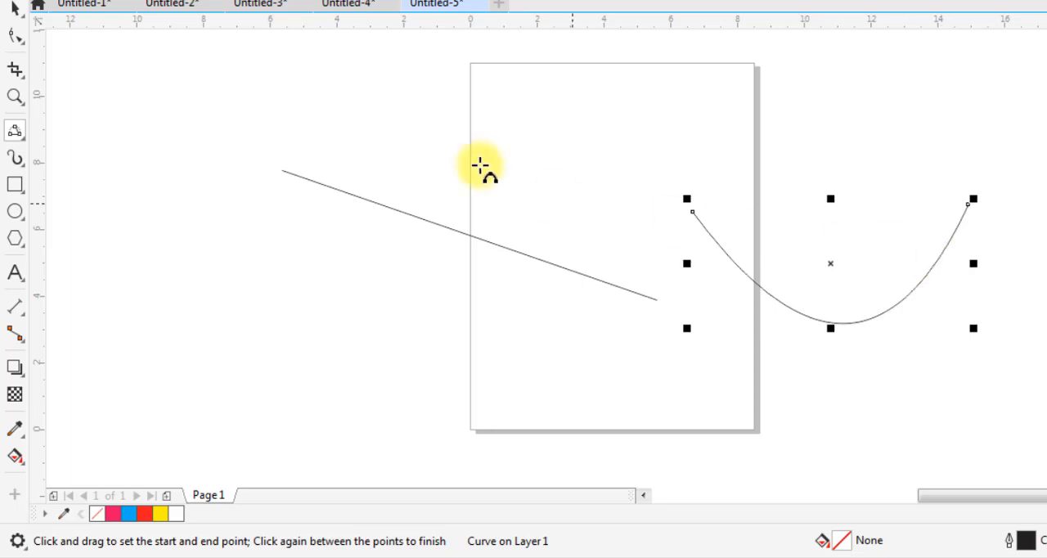
Select the straight Freehand line and the 3-point curve together and delete them
{"action": "left_click", "coordinate": [13, 10]}
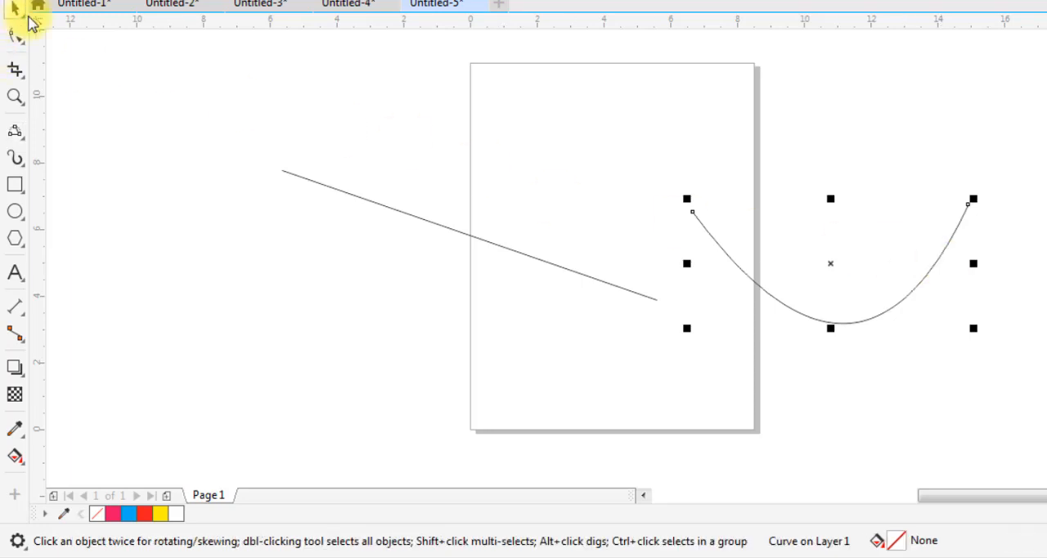
{"action": "left_click", "coordinate": [889, 140]}
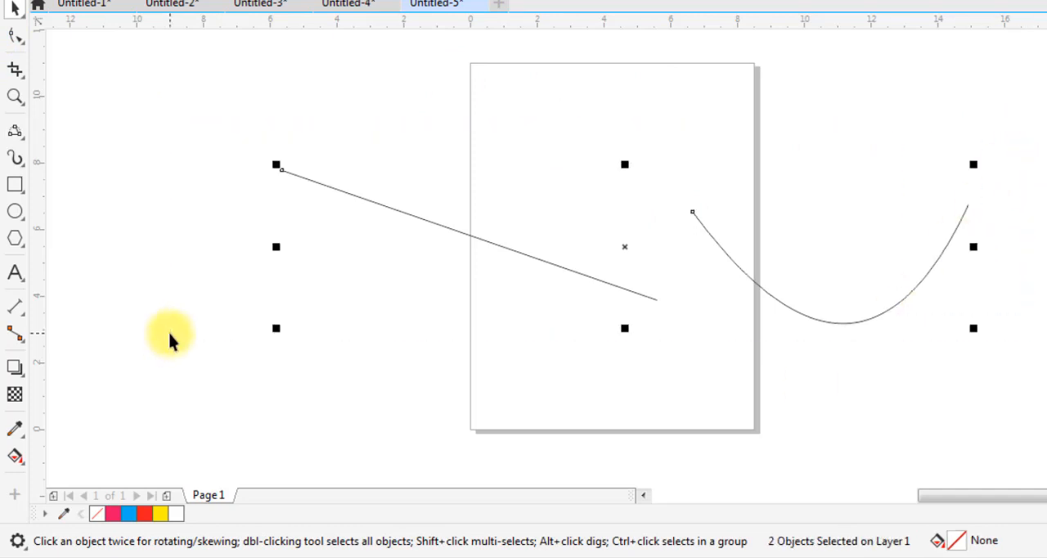
{"action": "key", "text": "Delete"}
Move the bird bitmap with the question marks from far left of the page to straddle the page's left edge
{"action": "left_click", "coordinate": [643, 496]}
{"action": "left_click", "coordinate": [643, 497]}
{"action": "scroll", "coordinate": [562, 265], "scroll_direction": "down", "scroll_amount": 2}
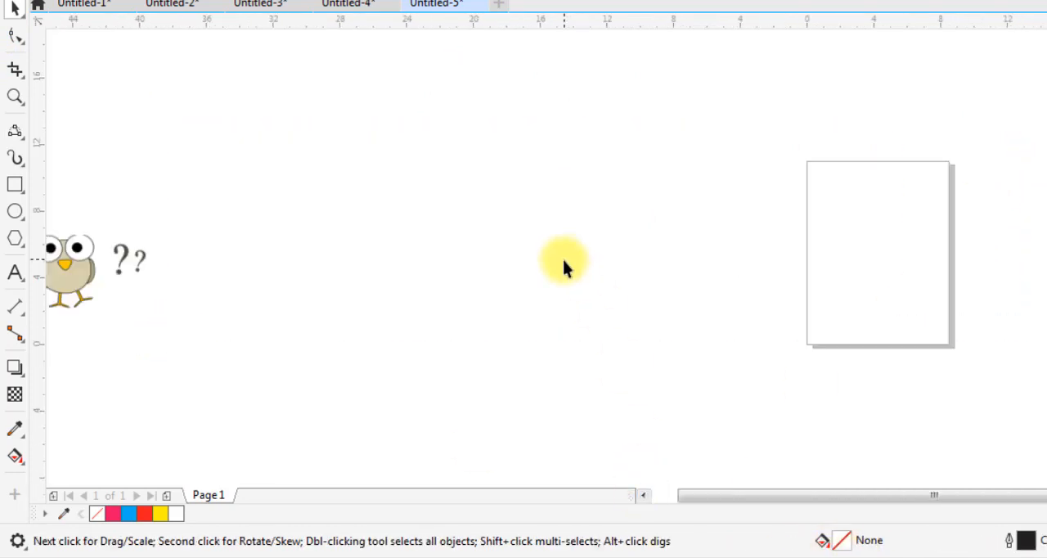
{"action": "left_click_drag", "start_coordinate": [70, 269], "coordinate": [861, 233]}
{"action": "scroll", "coordinate": [893, 194], "scroll_direction": "up", "scroll_amount": 2}
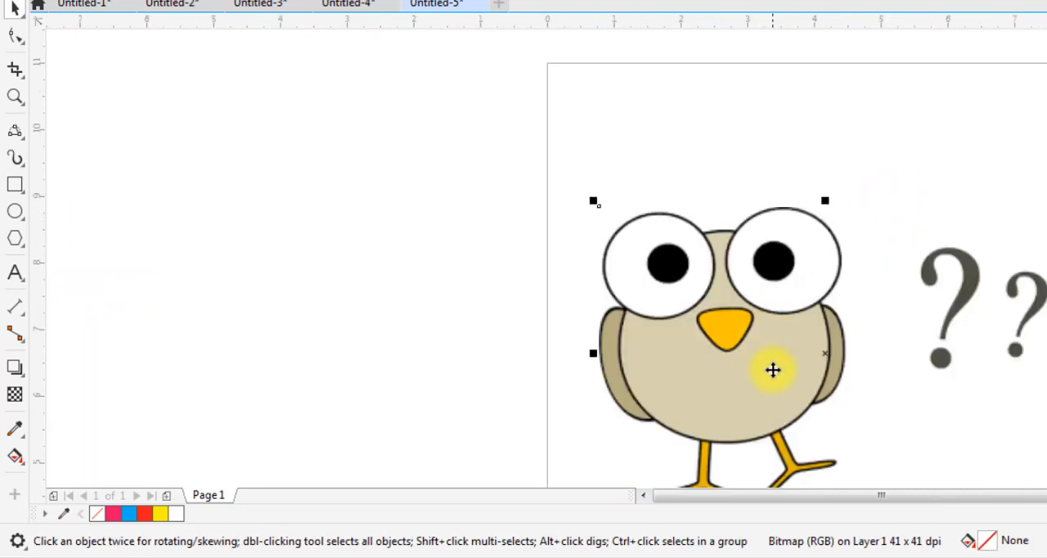
{"action": "left_click_drag", "start_coordinate": [774, 369], "coordinate": [502, 264]}
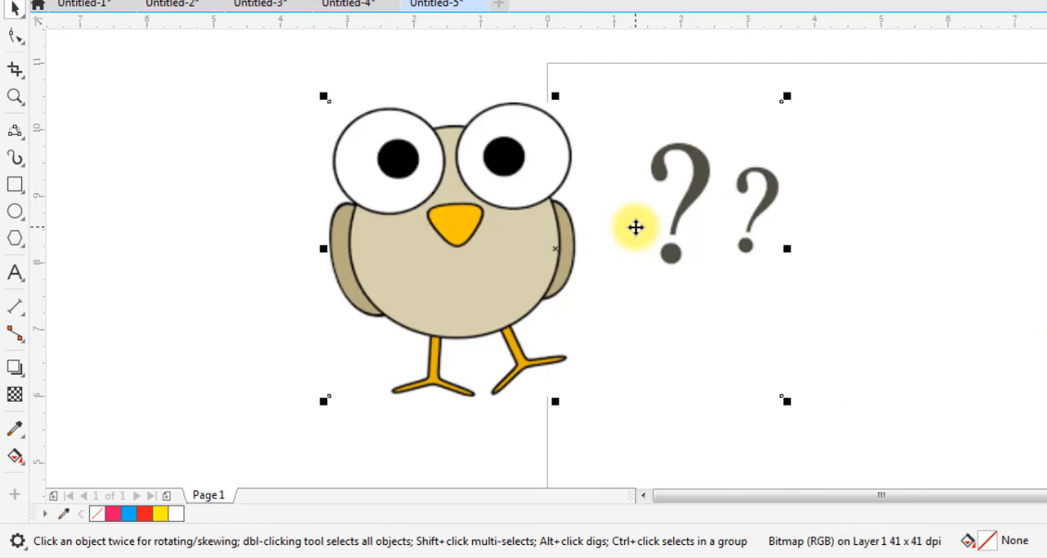
Trace the upper and right sides of the bird's left eye with curved Pen segments, starting at the circle's upper-left edge
{"action": "scroll", "coordinate": [363, 112], "scroll_direction": "up", "scroll_amount": 1}
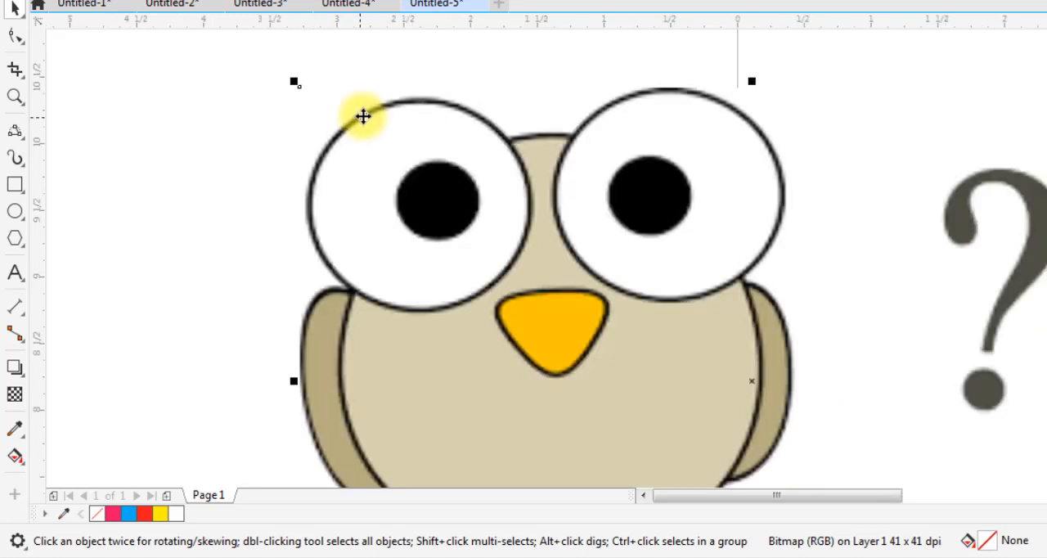
{"action": "scroll", "coordinate": [458, 141], "scroll_direction": "up", "scroll_amount": 1}
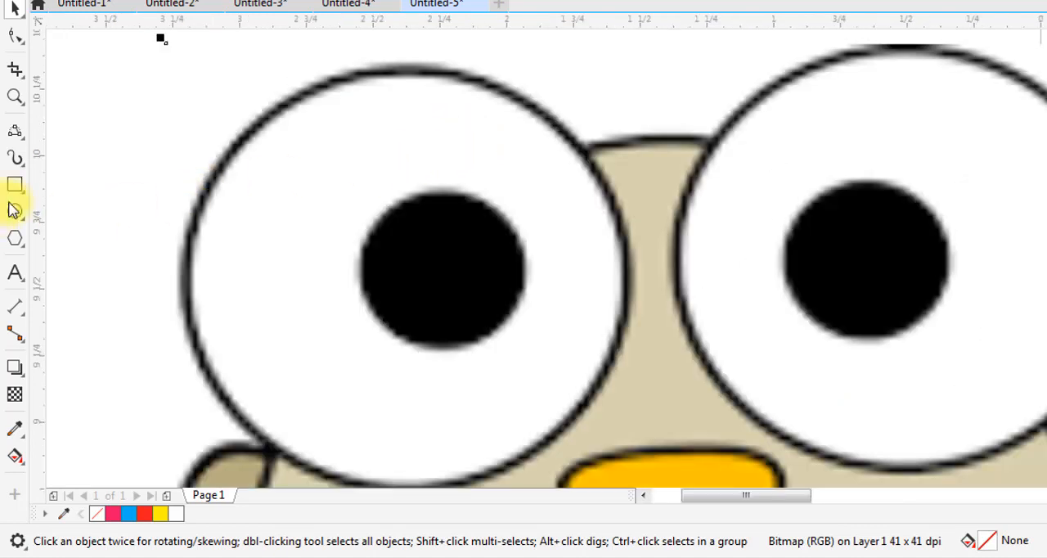
{"action": "left_click", "coordinate": [15, 132]}
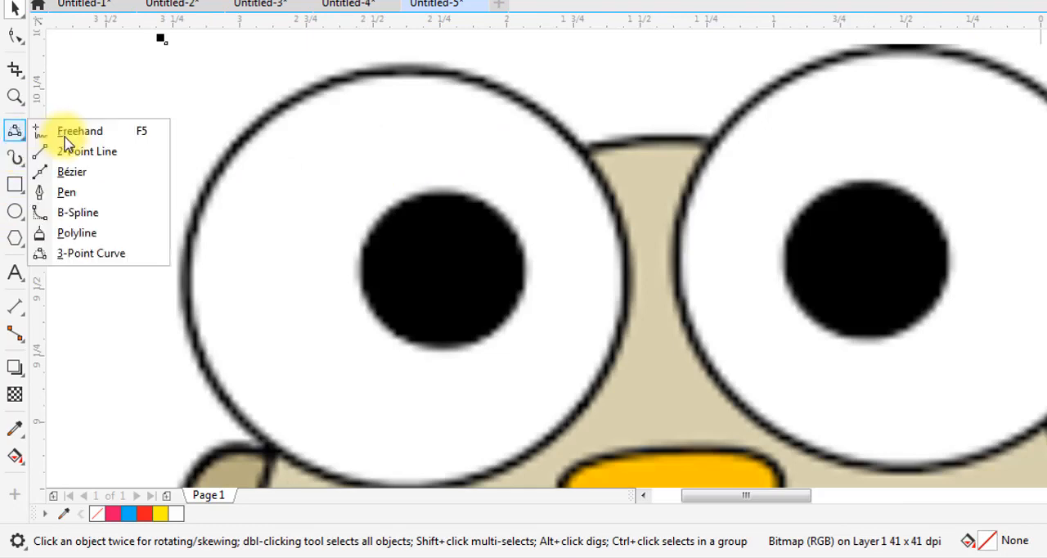
{"action": "left_click", "coordinate": [92, 196]}
{"action": "left_click", "coordinate": [285, 107]}
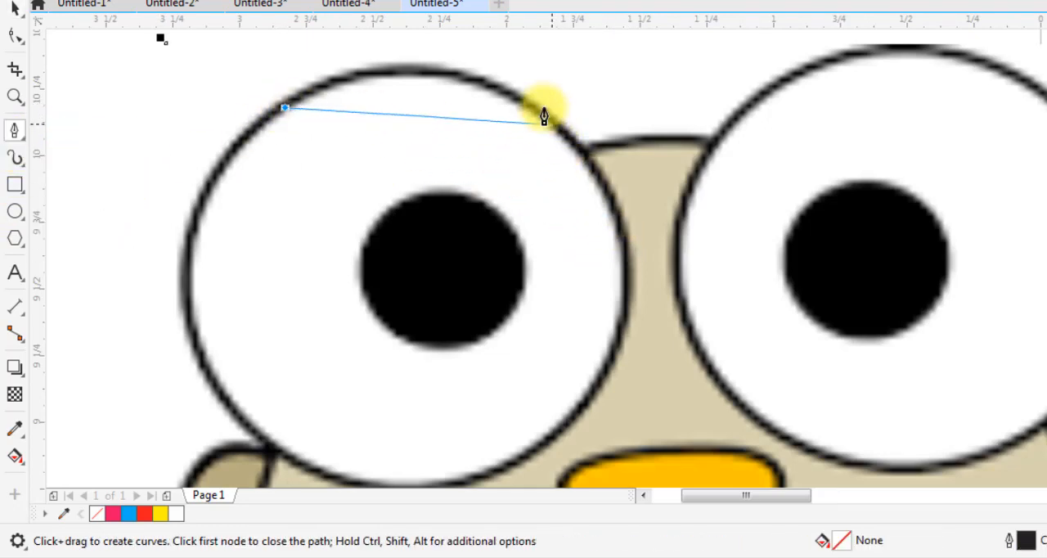
{"action": "left_click_drag", "start_coordinate": [542, 110], "coordinate": [684, 196]}
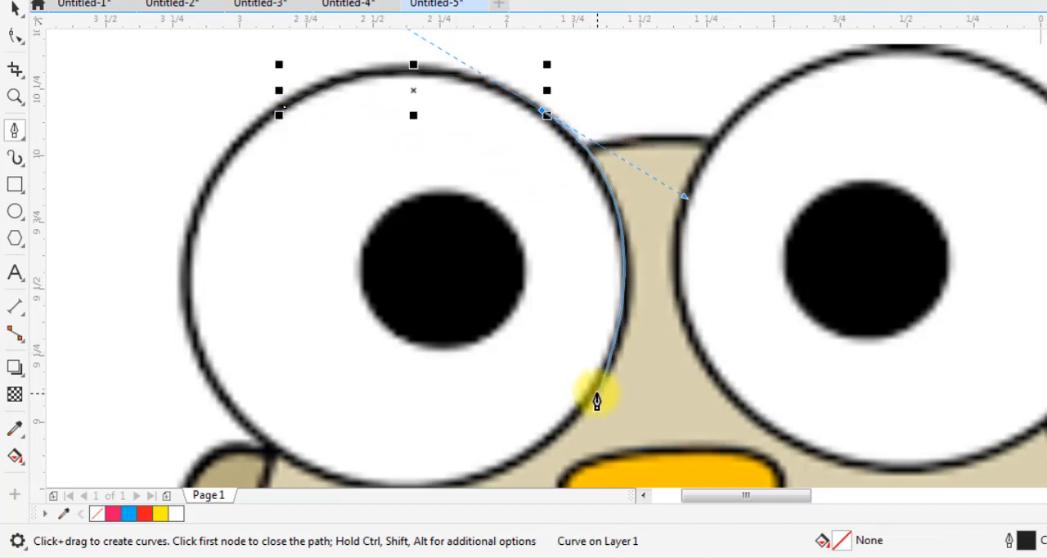
{"action": "left_click_drag", "start_coordinate": [596, 395], "coordinate": [566, 423]}
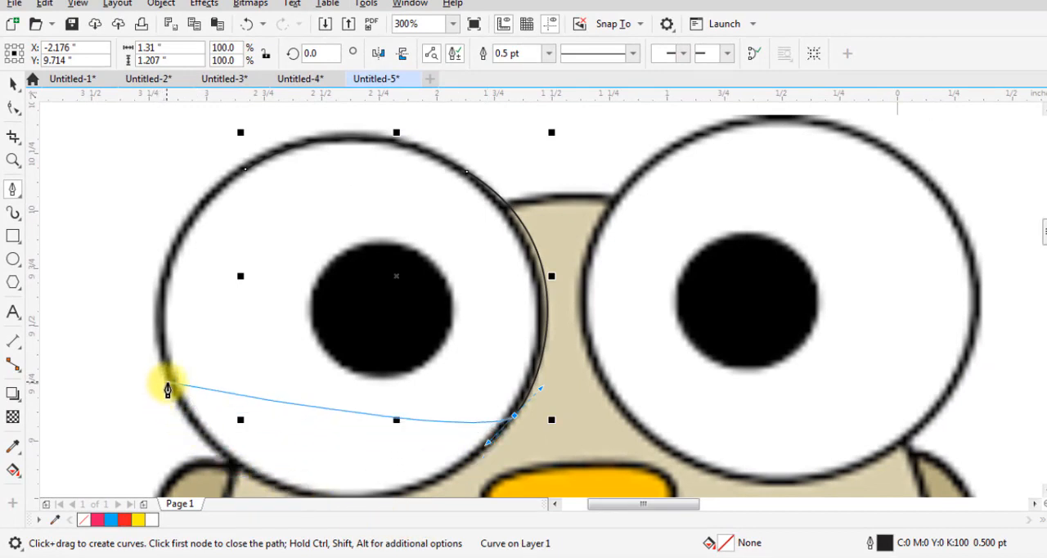
Continue the Pen path around the left eye's bottom and left side, dropping the lower-left node's outgoing handle, and close it at the starting node
{"action": "left_click_drag", "start_coordinate": [170, 380], "coordinate": [136, 143]}
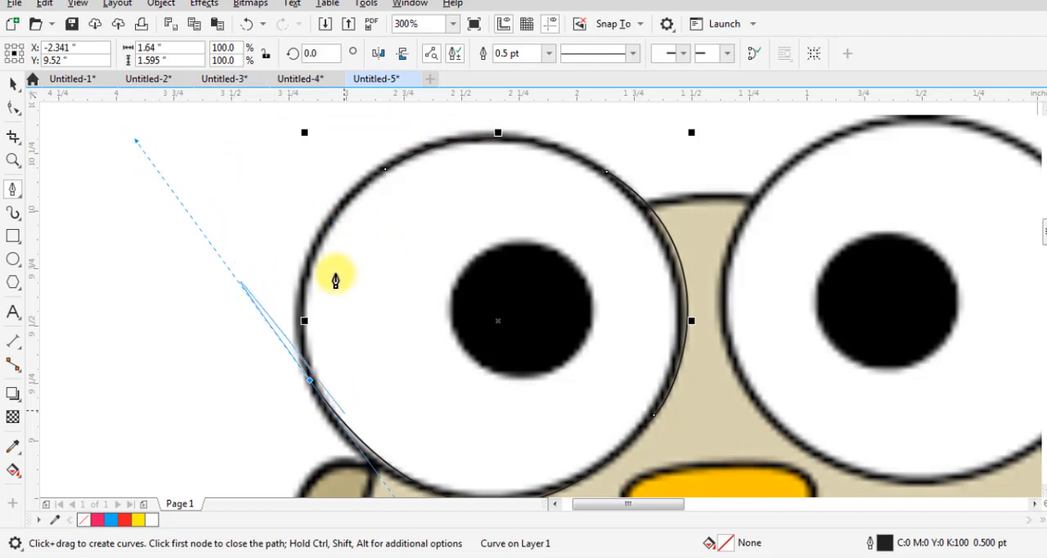
{"action": "left_click", "coordinate": [308, 381]}
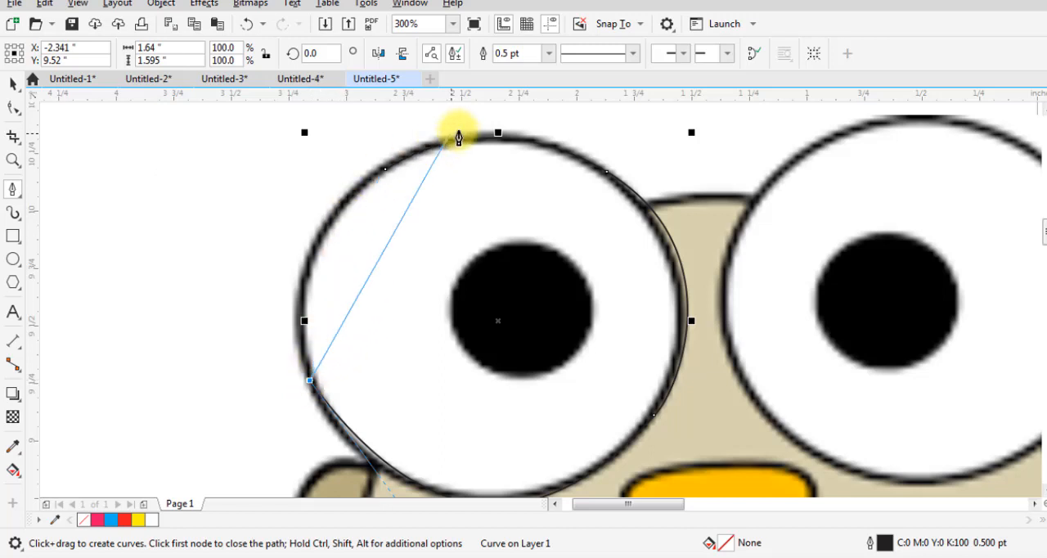
{"action": "left_click_drag", "start_coordinate": [387, 174], "coordinate": [433, 175]}
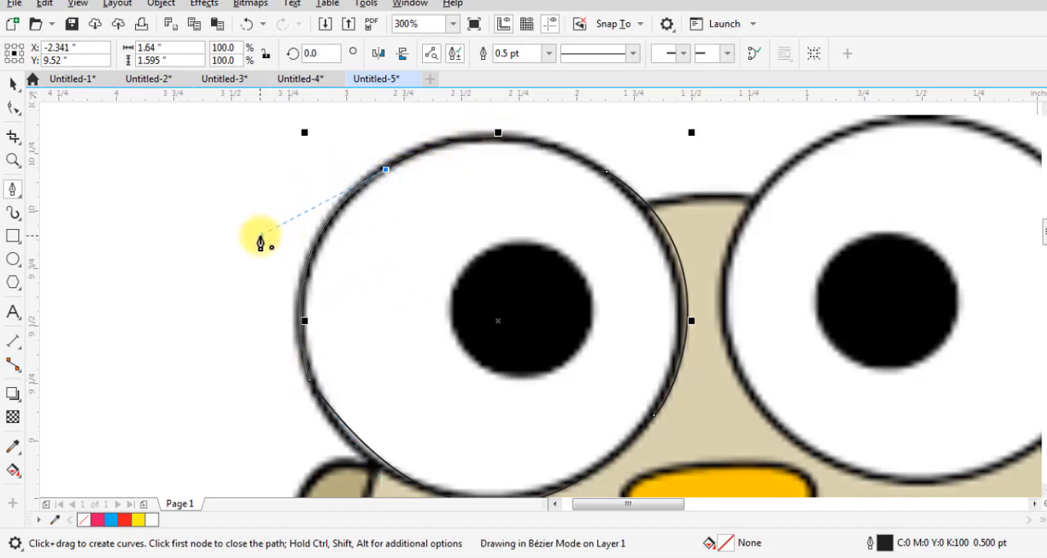
{"action": "left_click_drag", "start_coordinate": [260, 236], "coordinate": [259, 235]}
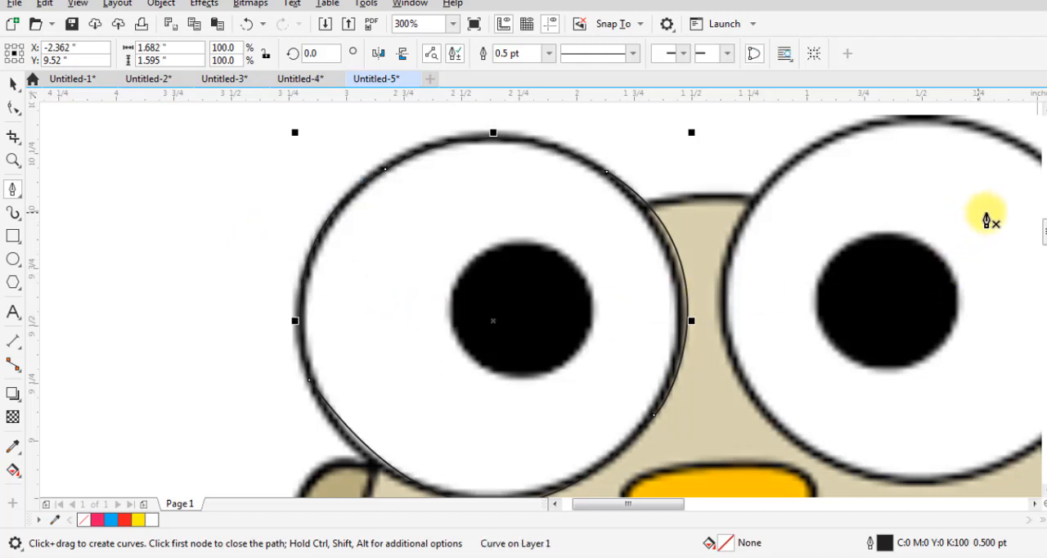
Adjust the lower-left and lower-right node handles of the left eye's traced curve so its bottom follows the bitmap outline
{"action": "scroll", "coordinate": [1039, 229], "scroll_direction": "down", "scroll_amount": 2}
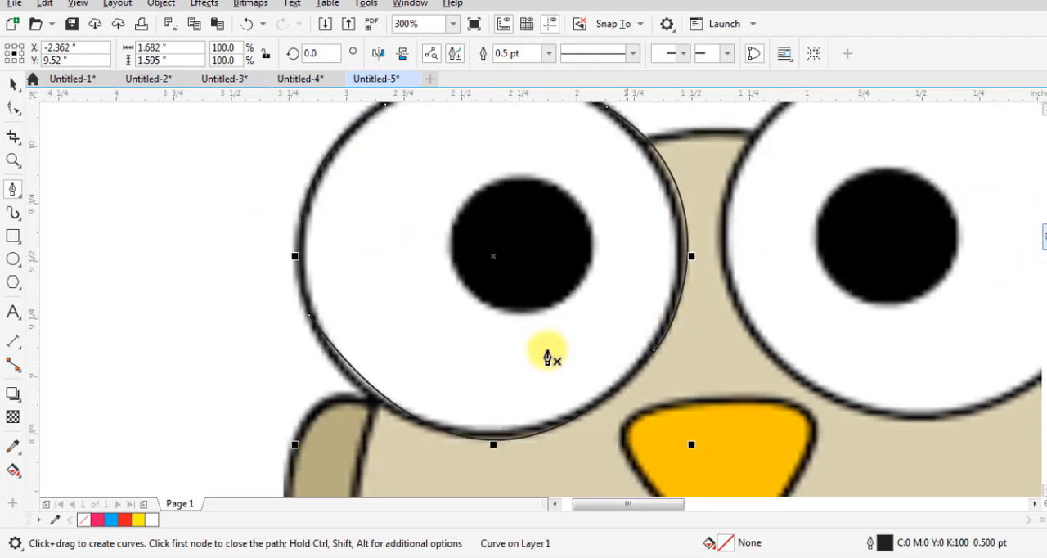
{"action": "left_click", "coordinate": [13, 110]}
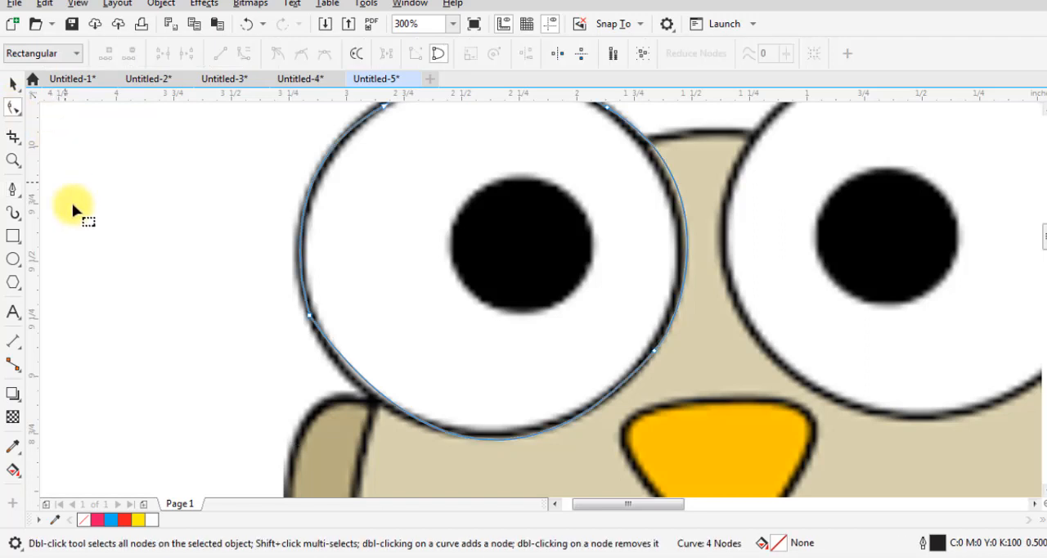
{"action": "left_click", "coordinate": [308, 316]}
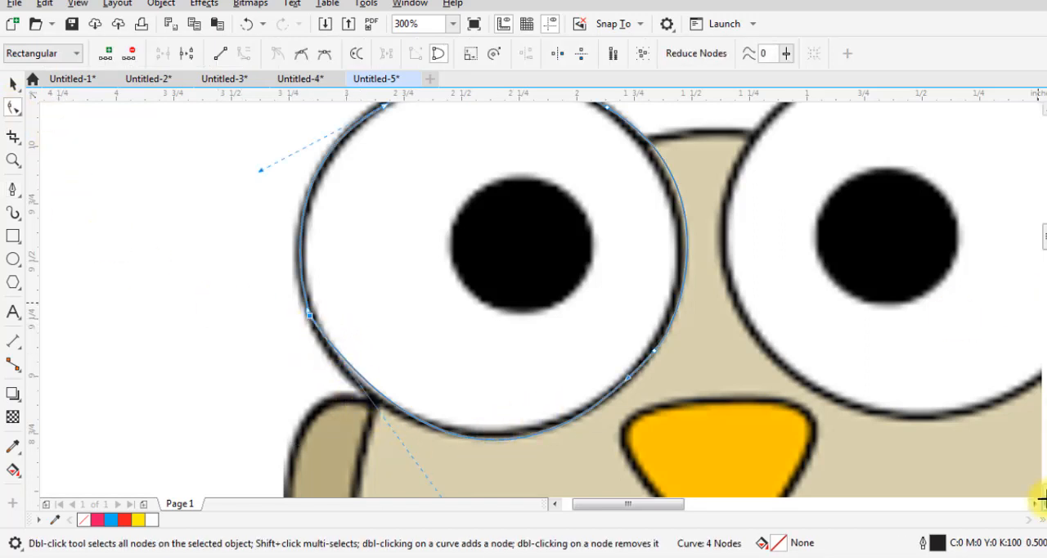
{"action": "scroll", "coordinate": [1037, 497], "scroll_direction": "down", "scroll_amount": 3}
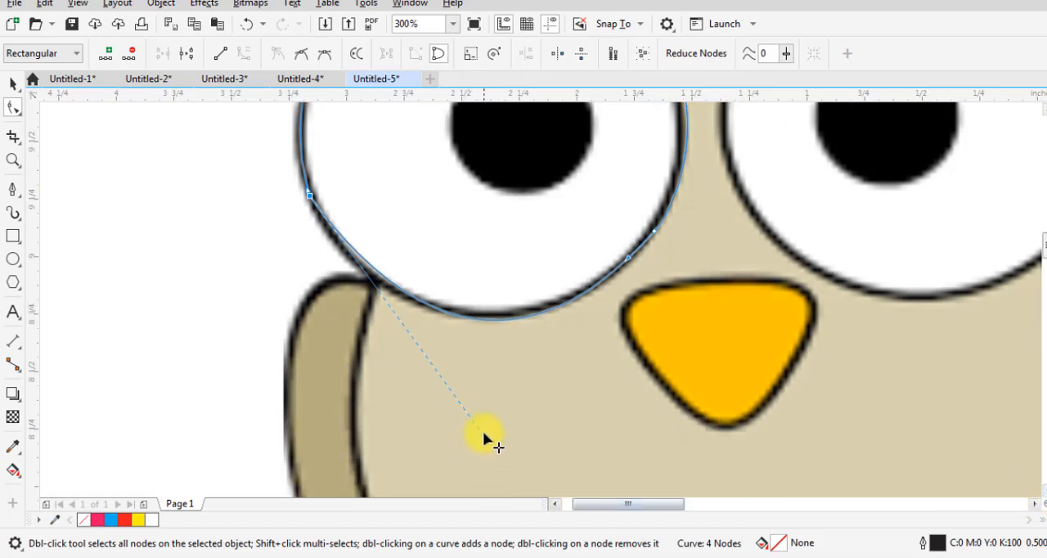
{"action": "left_click_drag", "start_coordinate": [483, 434], "coordinate": [439, 421]}
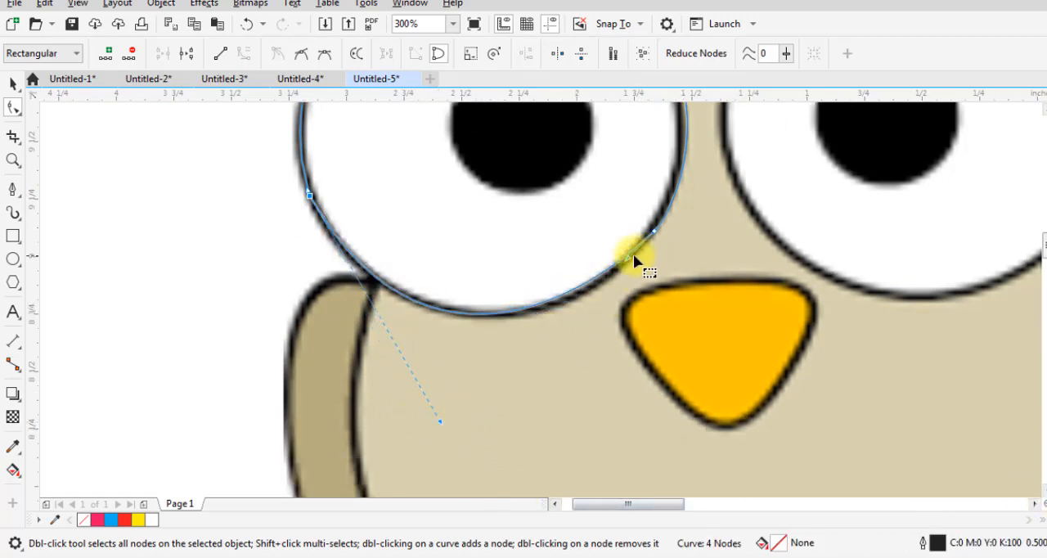
{"action": "left_click_drag", "start_coordinate": [630, 261], "coordinate": [634, 274]}
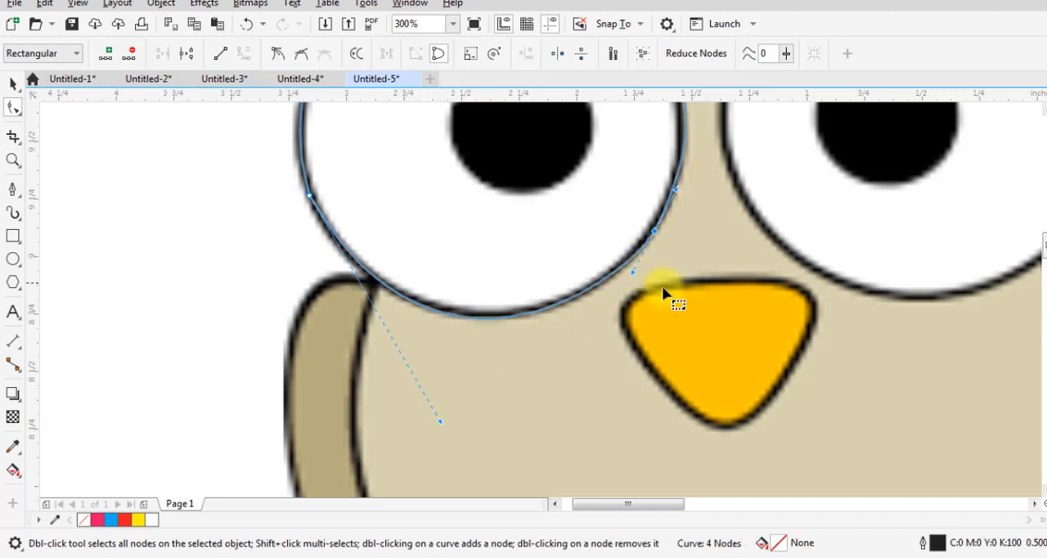
Shorten the upper-right node's handle on the left eye's curve so its right side fits the bitmap outline
{"action": "scroll", "coordinate": [701, 290], "scroll_direction": "down", "scroll_amount": 2}
{"action": "scroll", "coordinate": [700, 254], "scroll_direction": "up", "scroll_amount": 1}
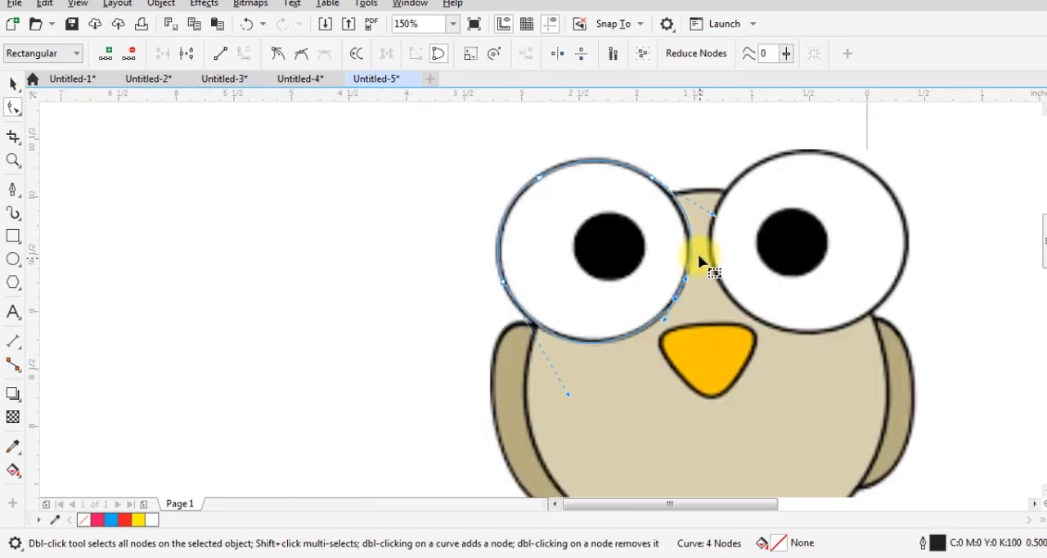
{"action": "scroll", "coordinate": [702, 217], "scroll_direction": "up", "scroll_amount": 1}
{"action": "left_click_drag", "start_coordinate": [710, 223], "coordinate": [700, 234]}
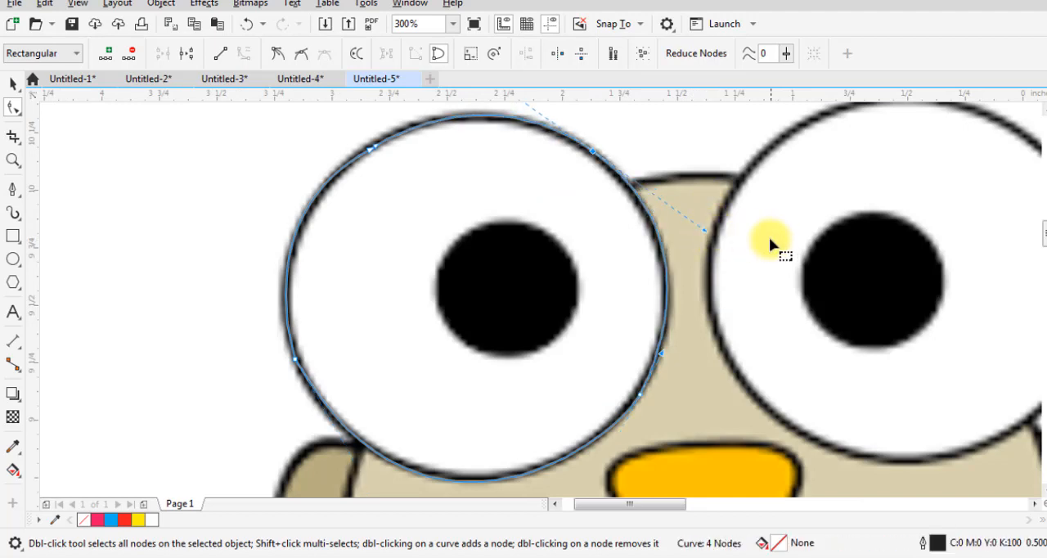
Place a copy of the left eye's traced outline over the right eye and nudge it slightly left and up
{"action": "key", "text": "space"}
{"action": "scroll", "coordinate": [766, 243], "scroll_direction": "down", "scroll_amount": 1}
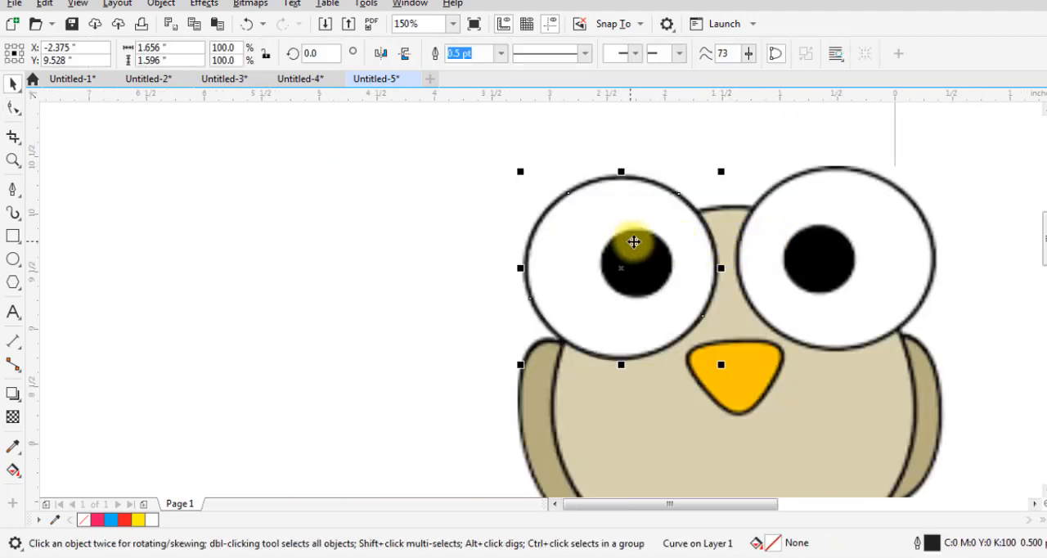
{"action": "left_click_drag", "start_coordinate": [597, 277], "coordinate": [809, 270]}
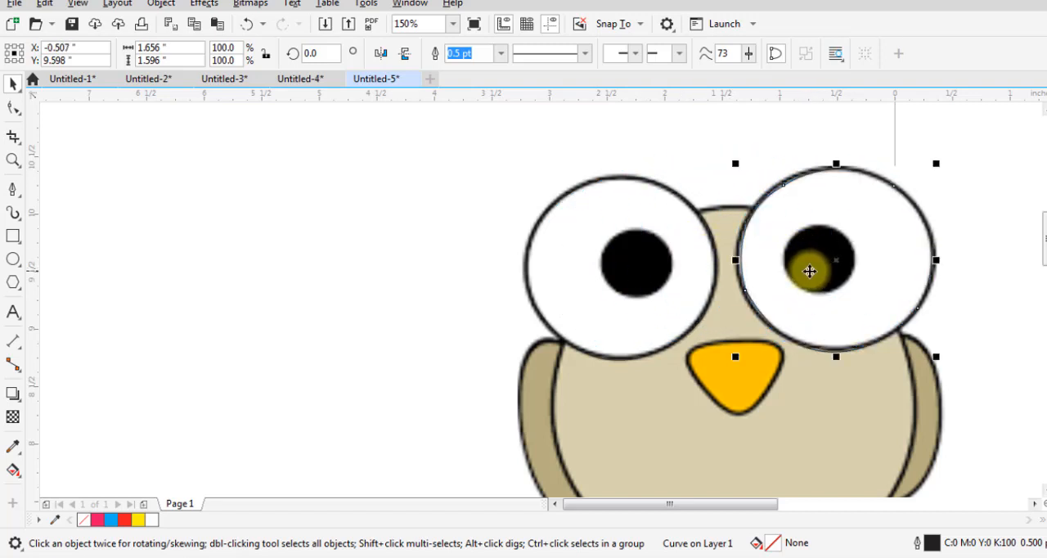
{"action": "key", "text": "Left"}
{"action": "key", "text": "Up"}
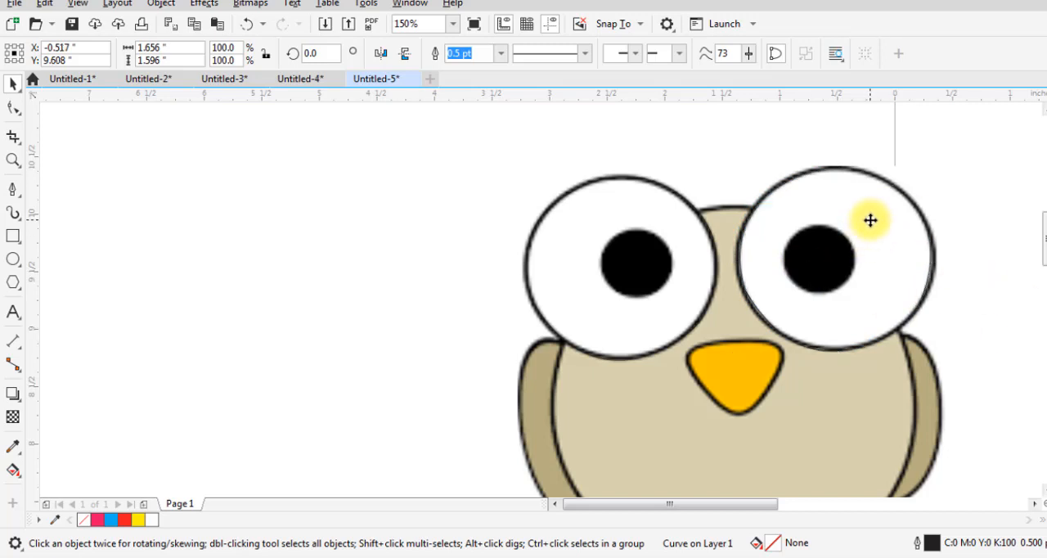
{"action": "left_click", "coordinate": [870, 220]}
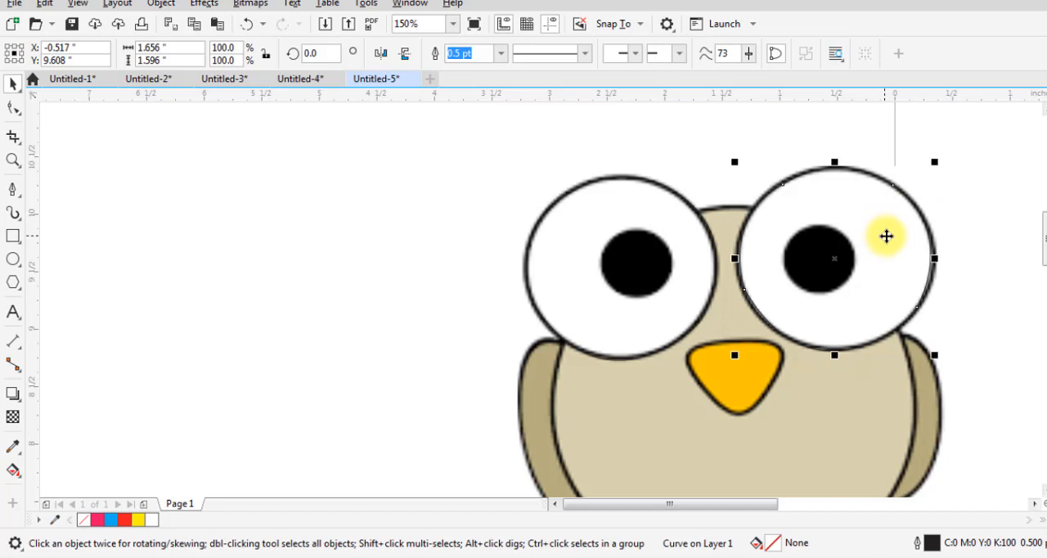
Fit a copy of the right eye's outline scaled to 37.8% around its pupil, and place a duplicate around the left pupil
{"action": "left_click_drag", "start_coordinate": [935, 165], "coordinate": [850, 253]}
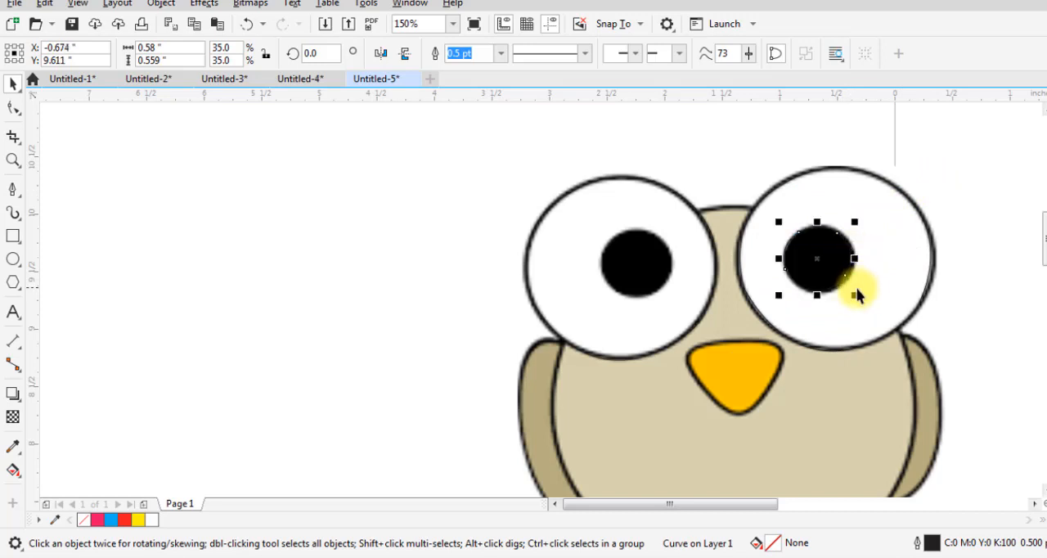
{"action": "left_click_drag", "start_coordinate": [855, 294], "coordinate": [864, 299]}
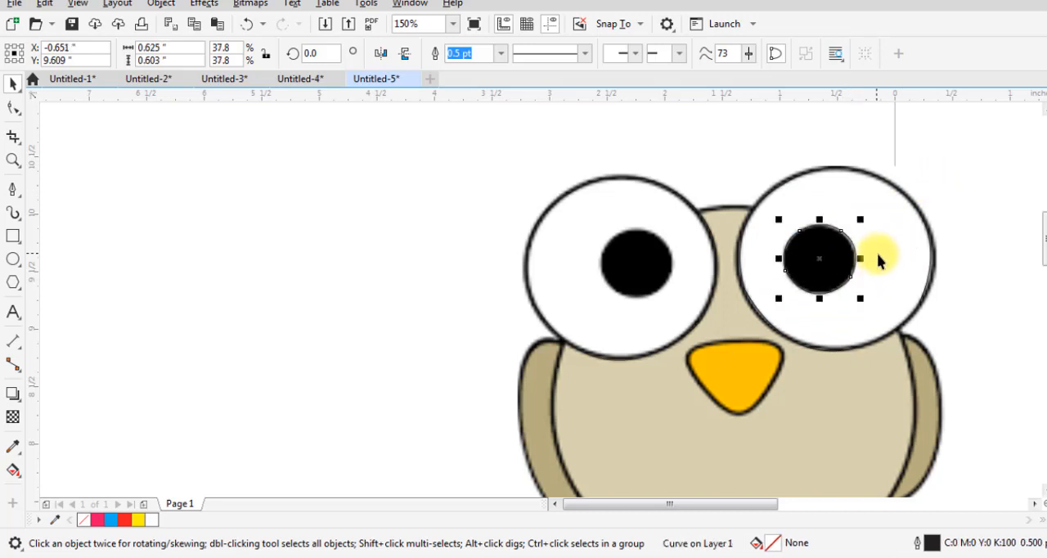
{"action": "left_click", "coordinate": [649, 279]}
{"action": "left_click_drag", "start_coordinate": [648, 278], "coordinate": [651, 270]}
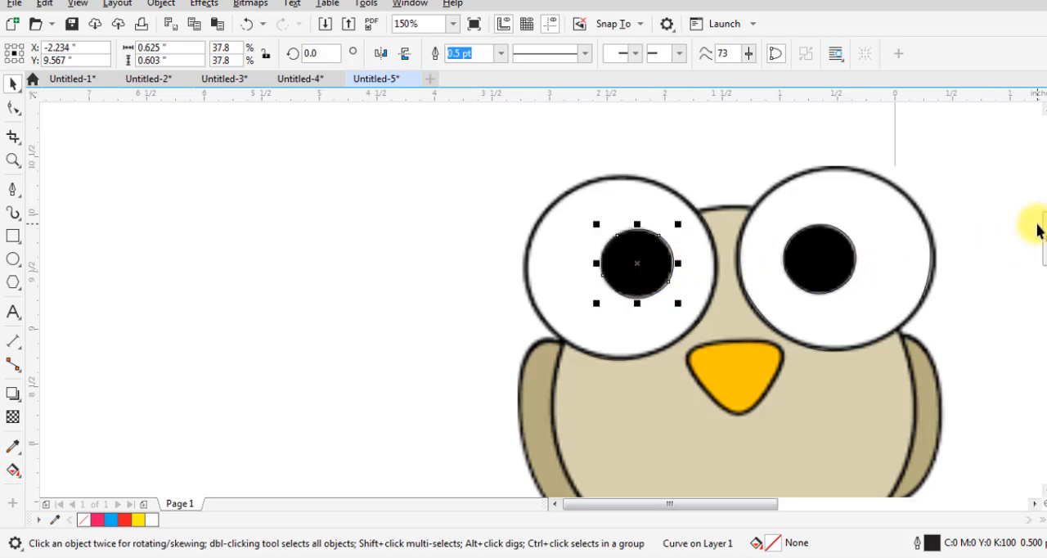
Place a copy of the right eye's outline over the body and stretch it to about 191.9% wide and 201.2% high
{"action": "scroll", "coordinate": [899, 215], "scroll_direction": "down", "scroll_amount": 3}
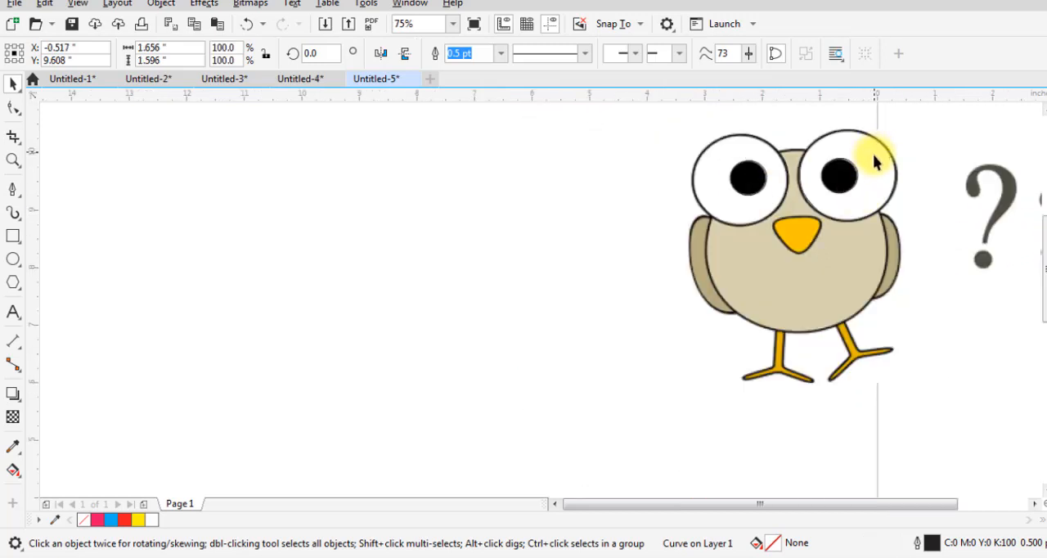
{"action": "left_click_drag", "start_coordinate": [873, 154], "coordinate": [818, 178]}
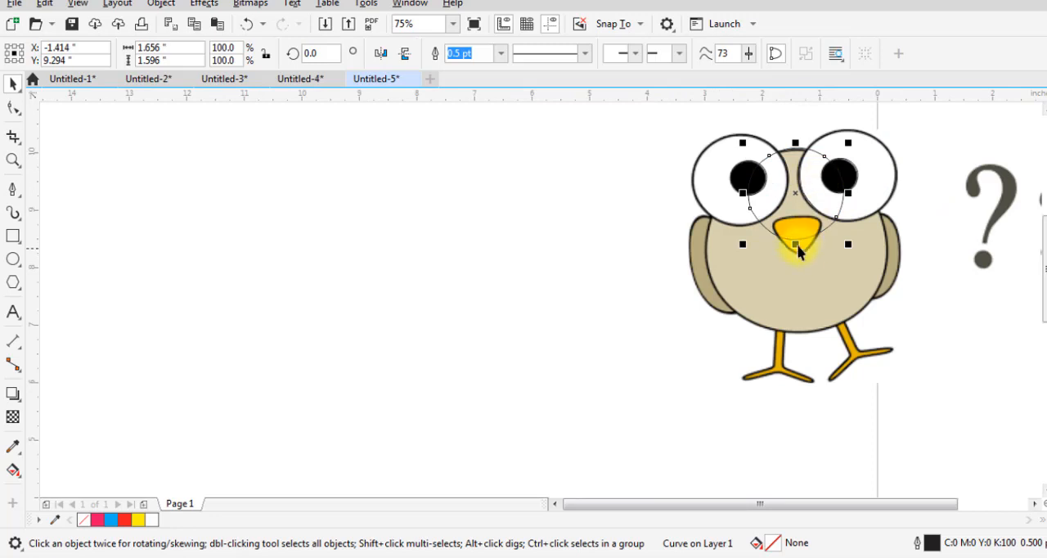
{"action": "left_click_drag", "start_coordinate": [794, 243], "coordinate": [794, 346]}
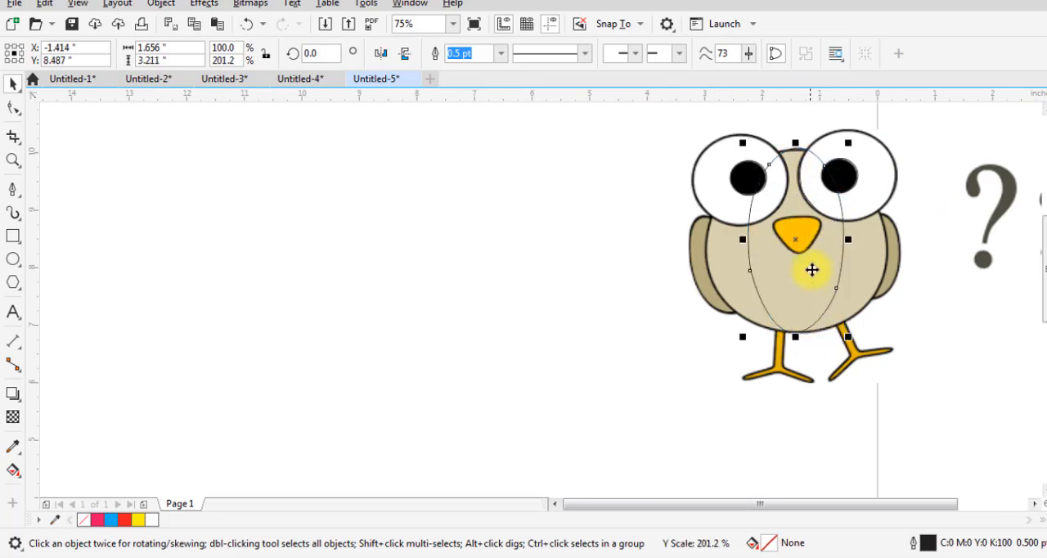
{"action": "left_click_drag", "start_coordinate": [848, 239], "coordinate": [896, 225]}
Reshape the top of the body curve with the Shape tool to follow the head between the eyes
{"action": "key", "text": "F10"}
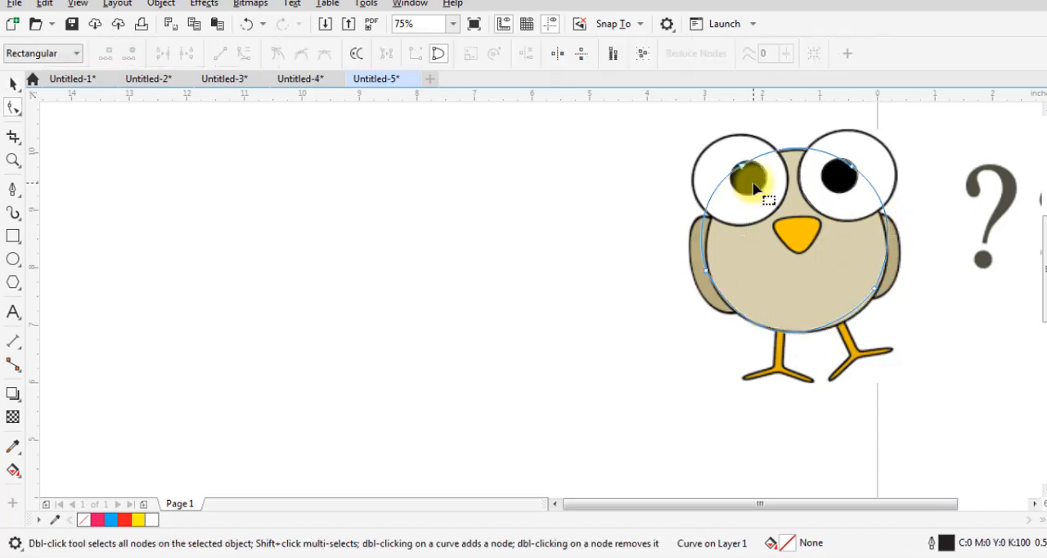
{"action": "left_click", "coordinate": [747, 166]}
{"action": "left_click_drag", "start_coordinate": [747, 165], "coordinate": [724, 202]}
{"action": "left_click_drag", "start_coordinate": [798, 148], "coordinate": [822, 152]}
{"action": "scroll", "coordinate": [795, 148], "scroll_direction": "up", "scroll_amount": 2}
{"action": "scroll", "coordinate": [823, 152], "scroll_direction": "down", "scroll_amount": 1}
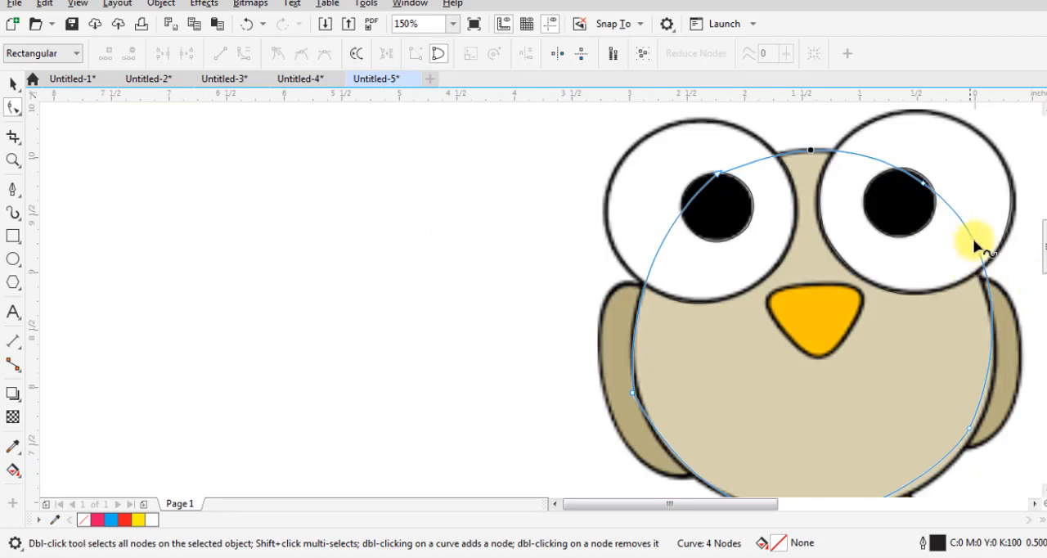
Pull the body curve's upper-right segment slightly inward where it crosses the right eye
{"action": "scroll", "coordinate": [1028, 261], "scroll_direction": "up", "scroll_amount": 1}
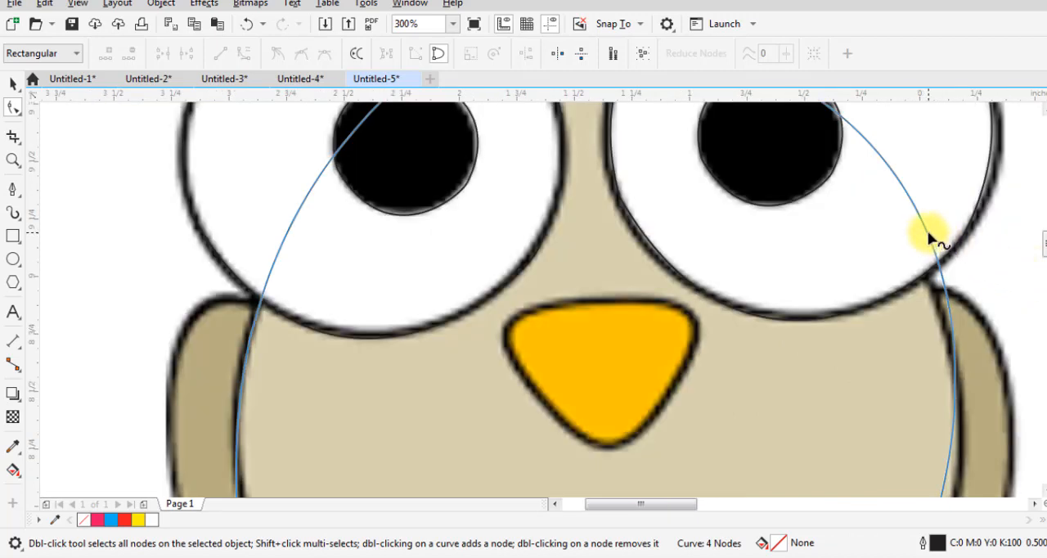
{"action": "left_click_drag", "start_coordinate": [929, 237], "coordinate": [919, 237]}
{"action": "scroll", "coordinate": [930, 243], "scroll_direction": "down", "scroll_amount": 1}
{"action": "scroll", "coordinate": [991, 376], "scroll_direction": "down", "scroll_amount": 1}
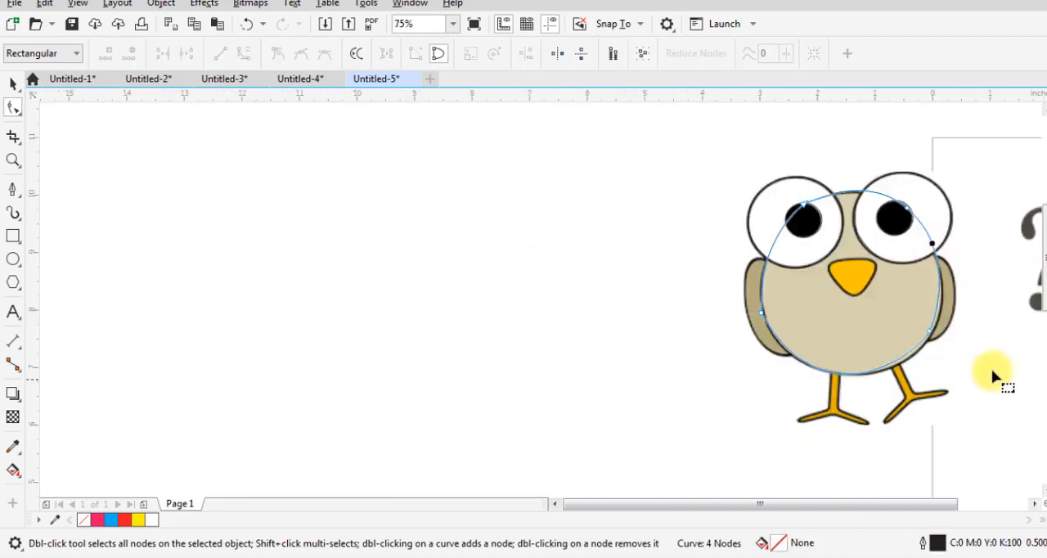
Move the body curve's lower-right node onto the bird's edge, make it a cusp, and fit the adjoining right-side segment
{"action": "scroll", "coordinate": [931, 347], "scroll_direction": "up", "scroll_amount": 2}
{"action": "left_click_drag", "start_coordinate": [900, 351], "coordinate": [904, 355]}
{"action": "key", "text": "ctrl+z"}
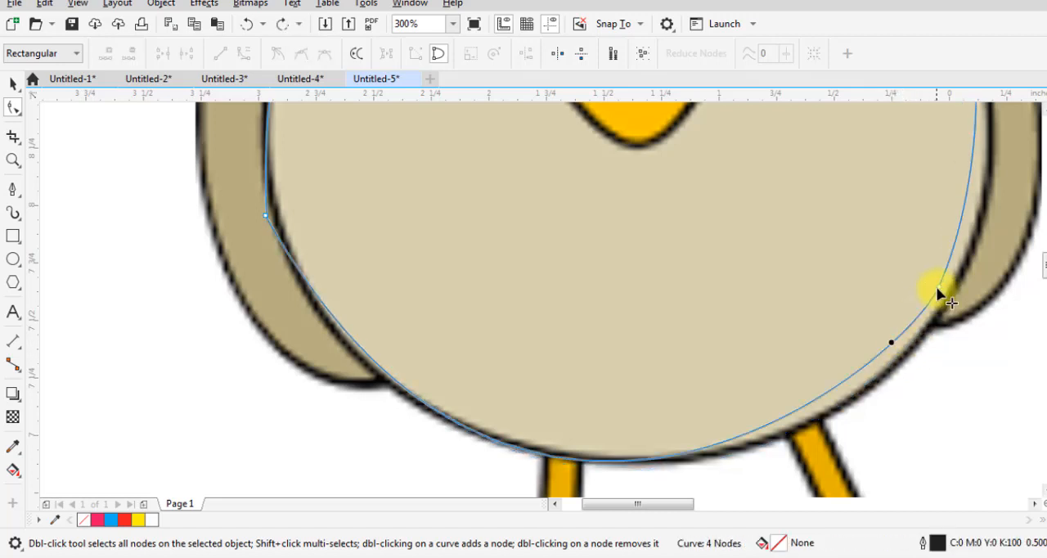
{"action": "left_click_drag", "start_coordinate": [938, 288], "coordinate": [948, 294]}
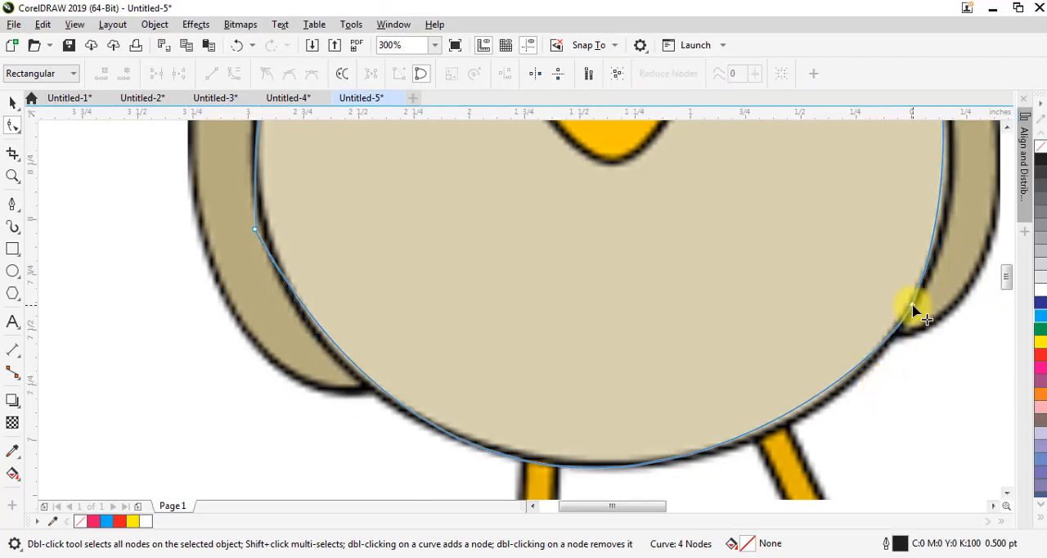
{"action": "left_click_drag", "start_coordinate": [917, 377], "coordinate": [880, 384]}
{"action": "left_click", "coordinate": [268, 73]}
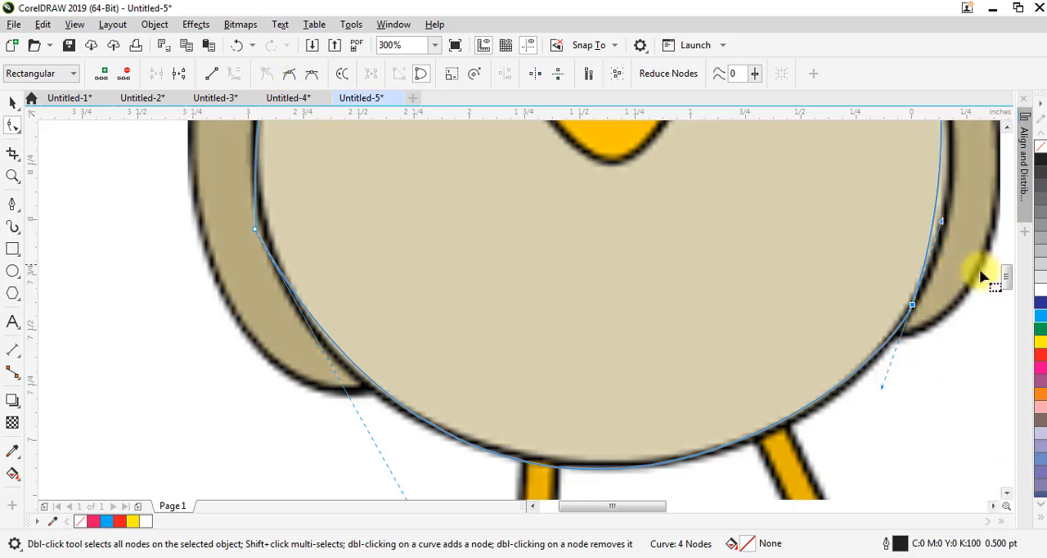
{"action": "scroll", "coordinate": [997, 272], "scroll_direction": "up", "scroll_amount": 3}
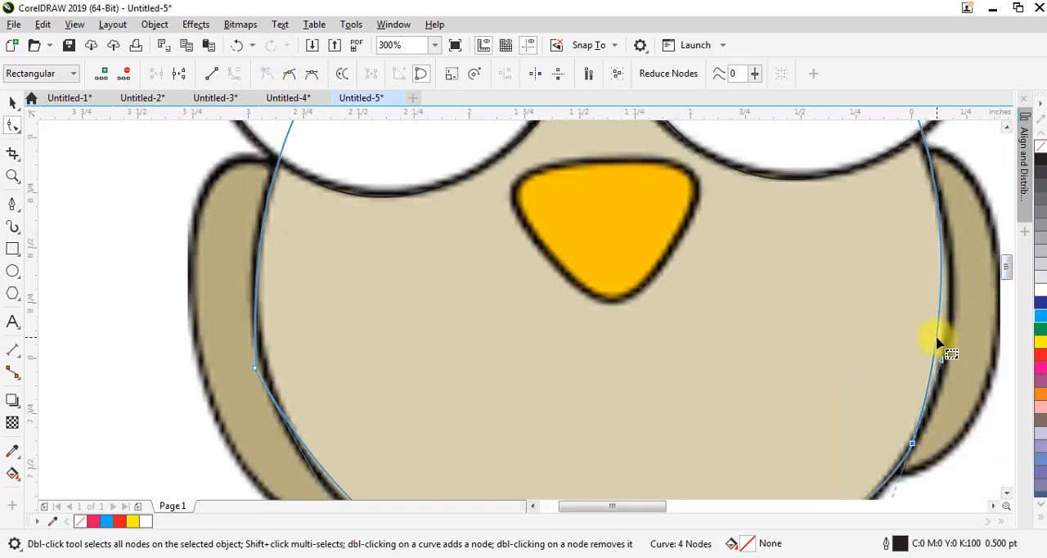
{"action": "mouse_move", "coordinate": [936, 339]}
{"action": "left_mouse_down"}
{"action": "mouse_move", "coordinate": [940, 352]}
{"action": "mouse_move", "coordinate": [936, 345]}
{"action": "left_mouse_up"}
Remove the body curve's lower-left node beside the left wing
{"action": "scroll", "coordinate": [935, 343], "scroll_direction": "down", "scroll_amount": 3}
{"action": "scroll", "coordinate": [607, 381], "scroll_direction": "up", "scroll_amount": 3}
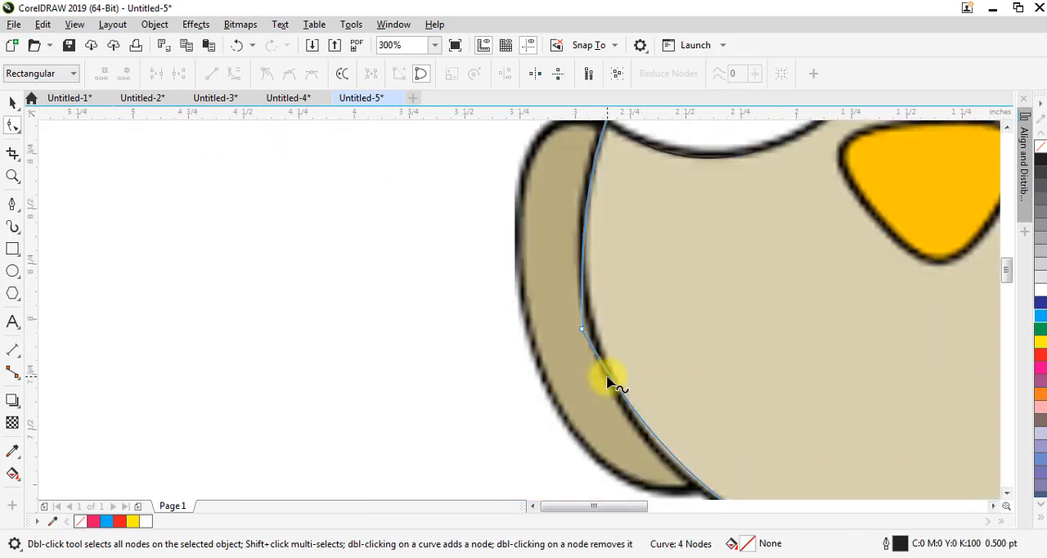
{"action": "scroll", "coordinate": [607, 381], "scroll_direction": "up", "scroll_amount": 2}
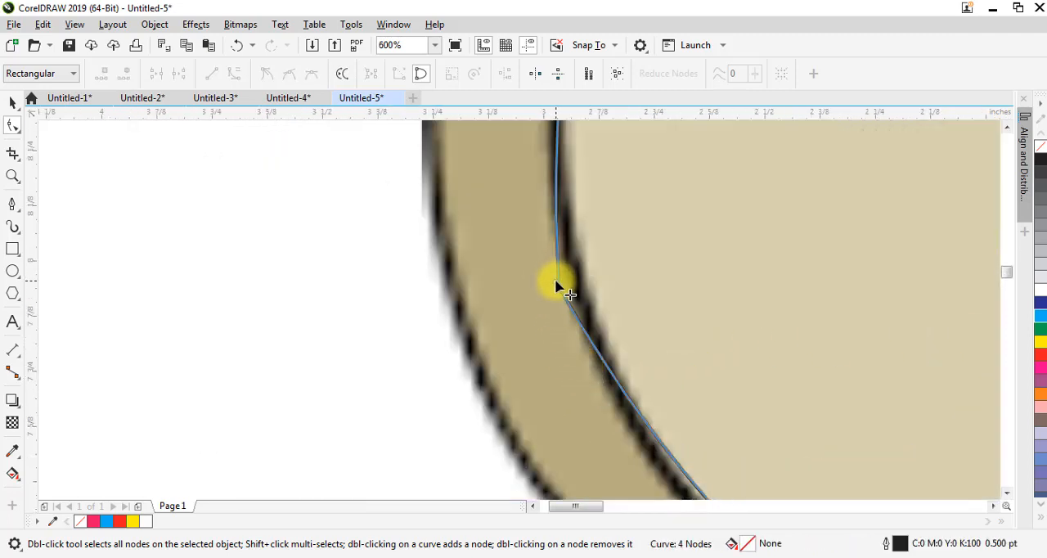
{"action": "double_click", "coordinate": [554, 278]}
Reshape the body curve's long left and bottom segment to follow the bird's belly
{"action": "scroll", "coordinate": [622, 270], "scroll_direction": "down", "scroll_amount": 2}
{"action": "scroll", "coordinate": [622, 270], "scroll_direction": "down", "scroll_amount": 2}
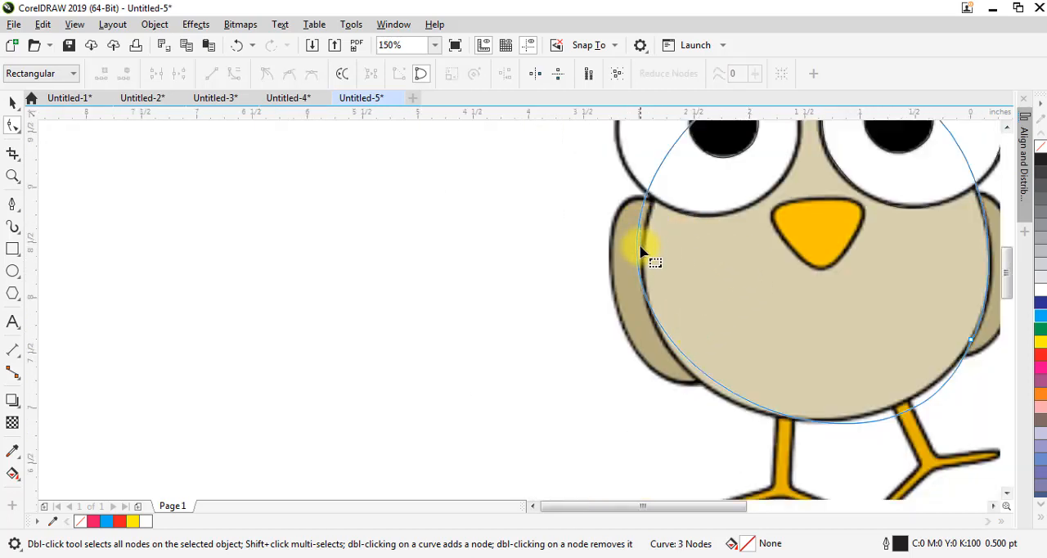
{"action": "left_click_drag", "start_coordinate": [671, 334], "coordinate": [669, 350]}
{"action": "left_click_drag", "start_coordinate": [971, 339], "coordinate": [969, 345]}
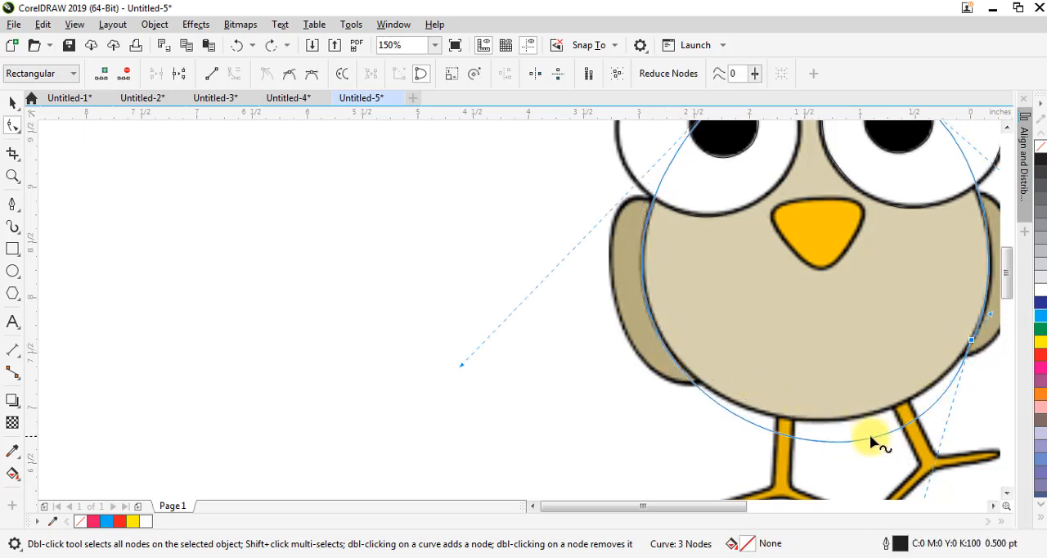
{"action": "left_click_drag", "start_coordinate": [872, 439], "coordinate": [860, 424]}
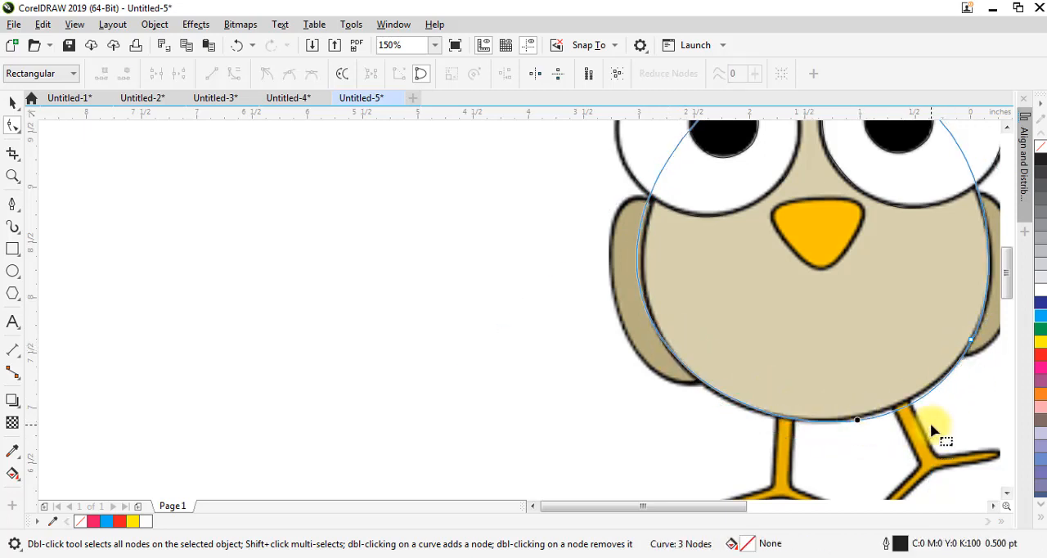
{"action": "key", "text": "space"}
{"action": "key", "text": "space"}
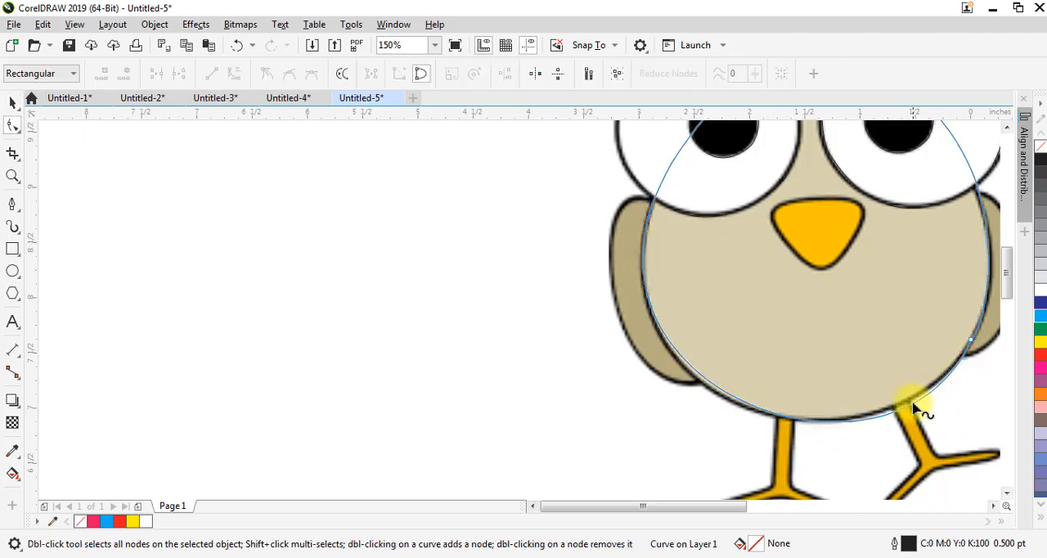
Fine-tune the bottom of the body curve near the top of the right leg to match the bitmap edge
{"action": "scroll", "coordinate": [907, 408], "scroll_direction": "up", "scroll_amount": 2}
{"action": "left_click_drag", "start_coordinate": [902, 398], "coordinate": [888, 399]}
{"action": "scroll", "coordinate": [916, 367], "scroll_direction": "down", "scroll_amount": 4}
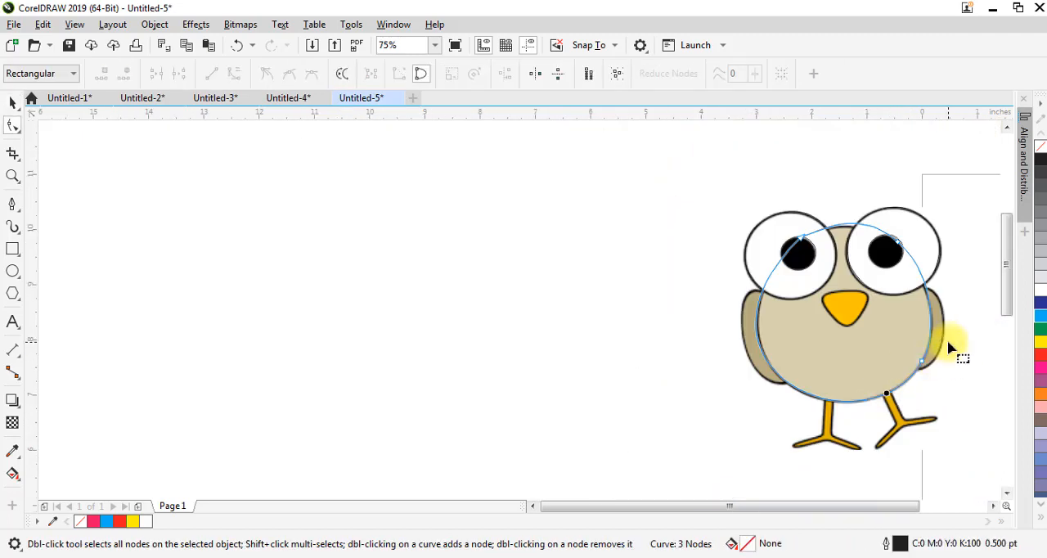
{"action": "scroll", "coordinate": [924, 319], "scroll_direction": "up", "scroll_amount": 2}
{"action": "key", "text": "space"}
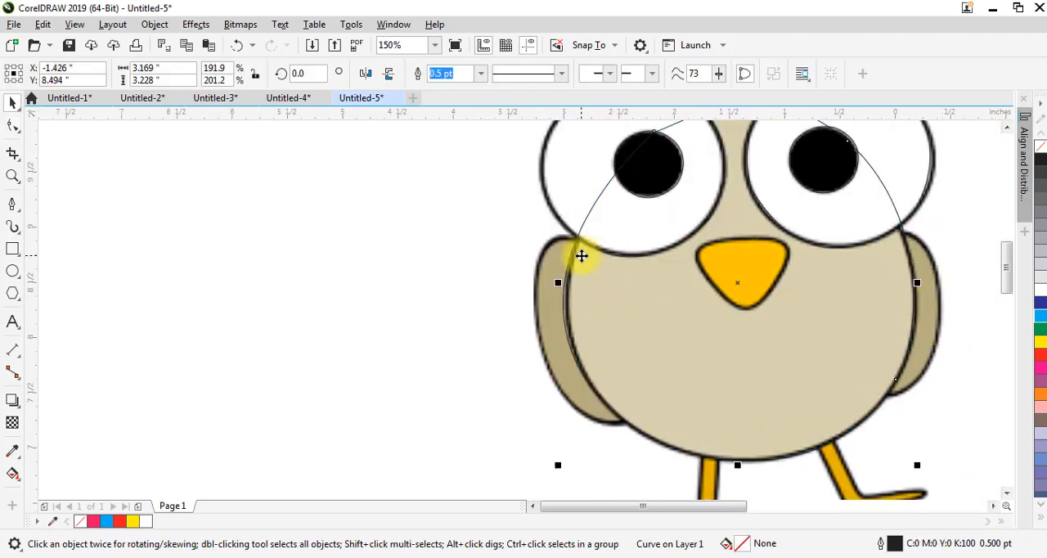
{"action": "scroll", "coordinate": [577, 255], "scroll_direction": "up", "scroll_amount": 4}
{"action": "scroll", "coordinate": [587, 229], "scroll_direction": "down", "scroll_amount": 4}
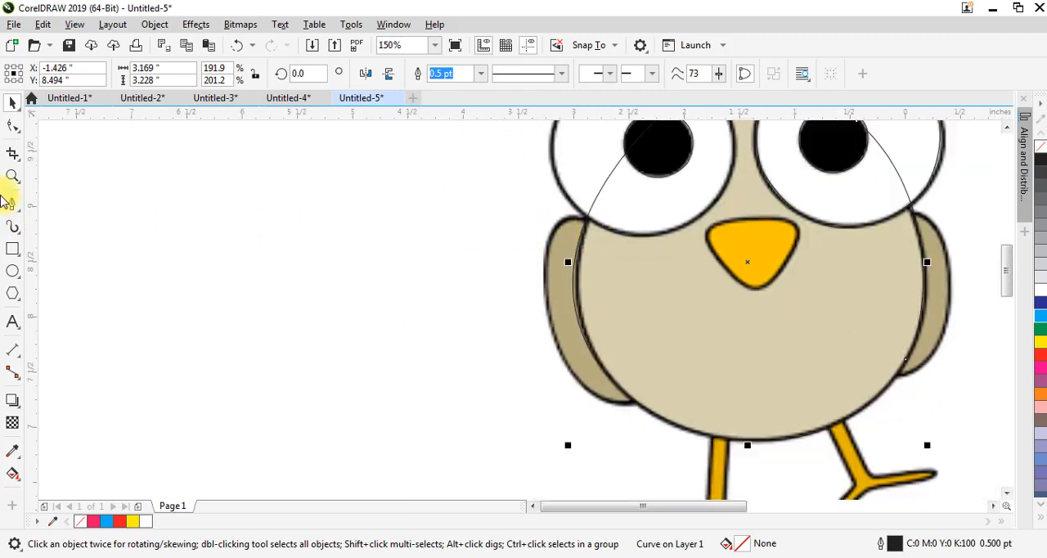
With the Pen tool, trace the left wing's outer edge from the point where it meets the eye and body
{"action": "key", "text": "space"}
{"action": "left_click", "coordinate": [12, 204]}
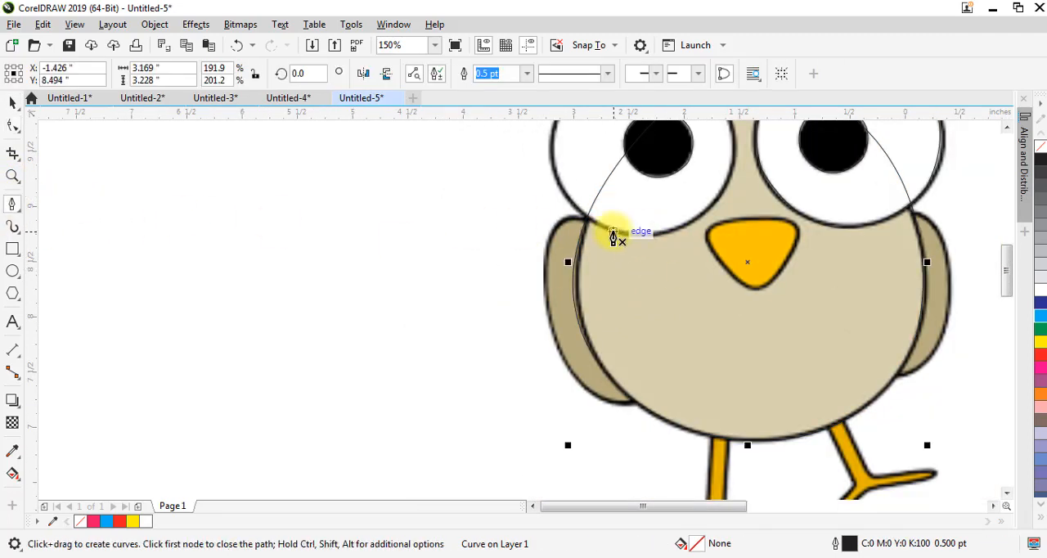
{"action": "scroll", "coordinate": [573, 229], "scroll_direction": "up", "scroll_amount": 2}
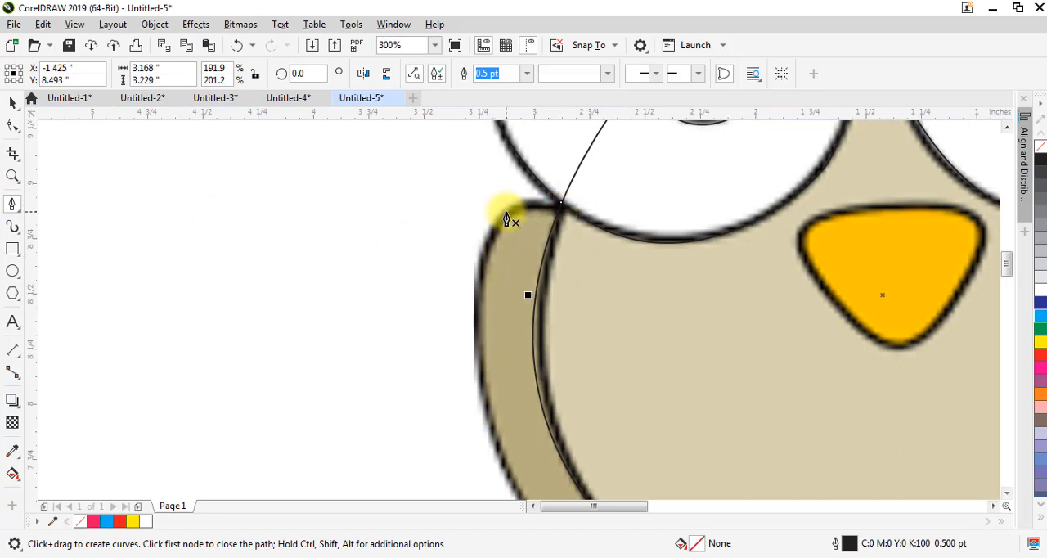
{"action": "left_click", "coordinate": [553, 207]}
{"action": "left_click_drag", "start_coordinate": [476, 293], "coordinate": [463, 397]}
Continue the left wing curve along the wing's bottom tip to the body edge and finish it as an open curve
{"action": "scroll", "coordinate": [499, 358], "scroll_direction": "down", "scroll_amount": 4}
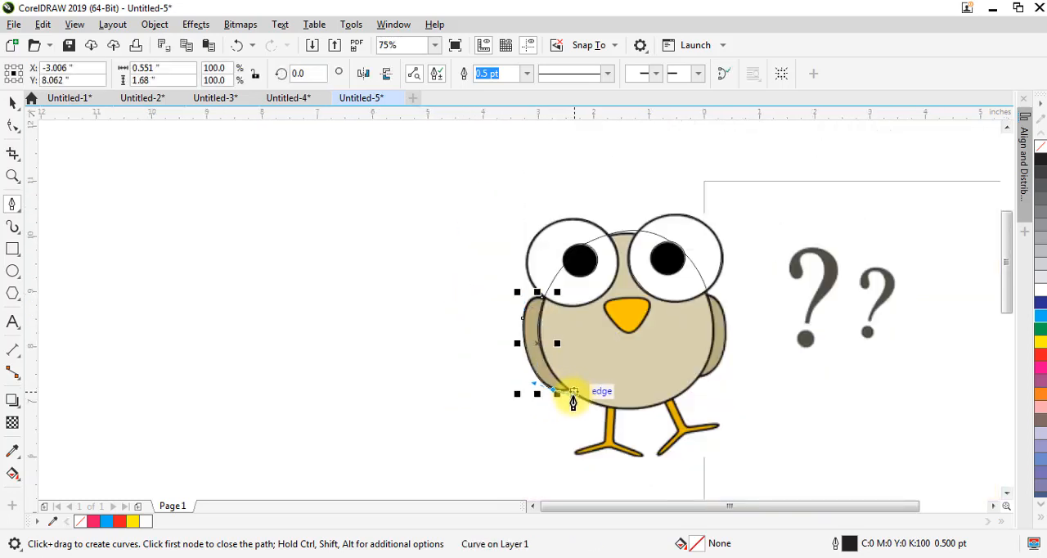
{"action": "scroll", "coordinate": [570, 397], "scroll_direction": "up", "scroll_amount": 4}
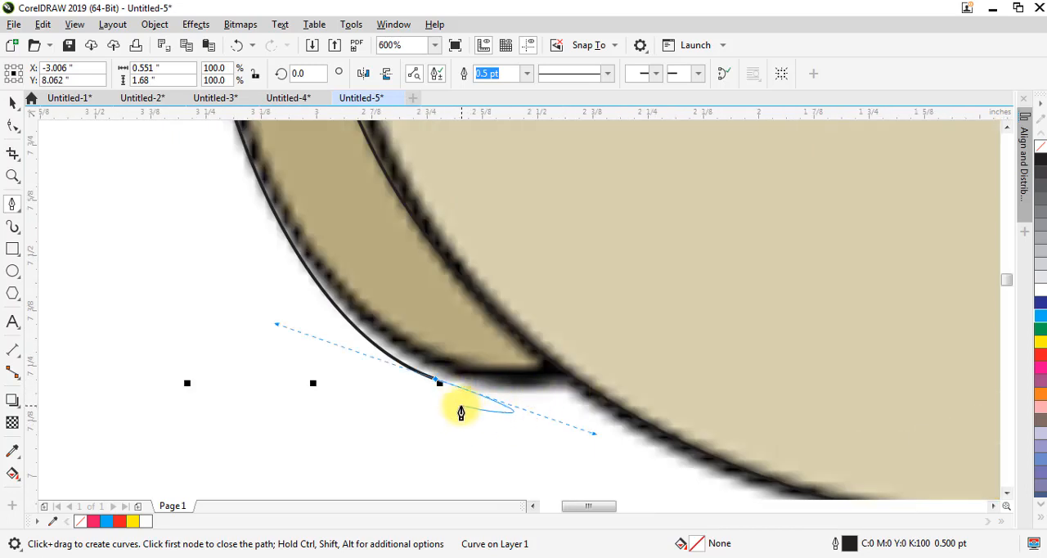
{"action": "left_click", "coordinate": [435, 380], "text": "alt"}
{"action": "left_click_drag", "start_coordinate": [564, 372], "coordinate": [597, 344]}
{"action": "scroll", "coordinate": [595, 345], "scroll_direction": "down", "scroll_amount": 3}
{"action": "scroll", "coordinate": [744, 245], "scroll_direction": "up", "scroll_amount": 2}
{"action": "key", "text": "space"}
Place a horizontally mirrored copy of the left wing curve over the bird's right wing
{"action": "key", "text": "space"}
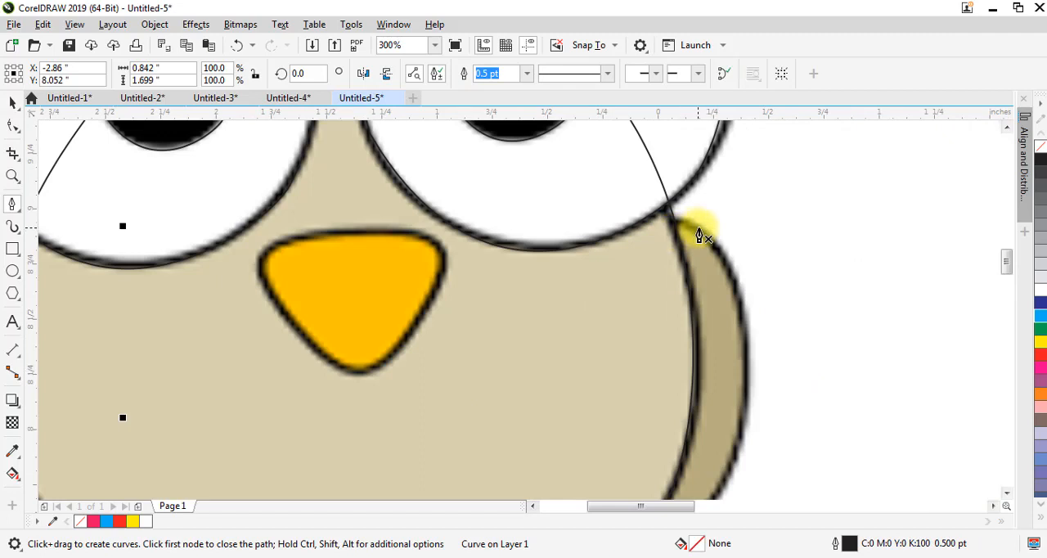
{"action": "scroll", "coordinate": [697, 229], "scroll_direction": "down", "scroll_amount": 2}
{"action": "left_click", "coordinate": [517, 278]}
{"action": "key", "text": "space"}
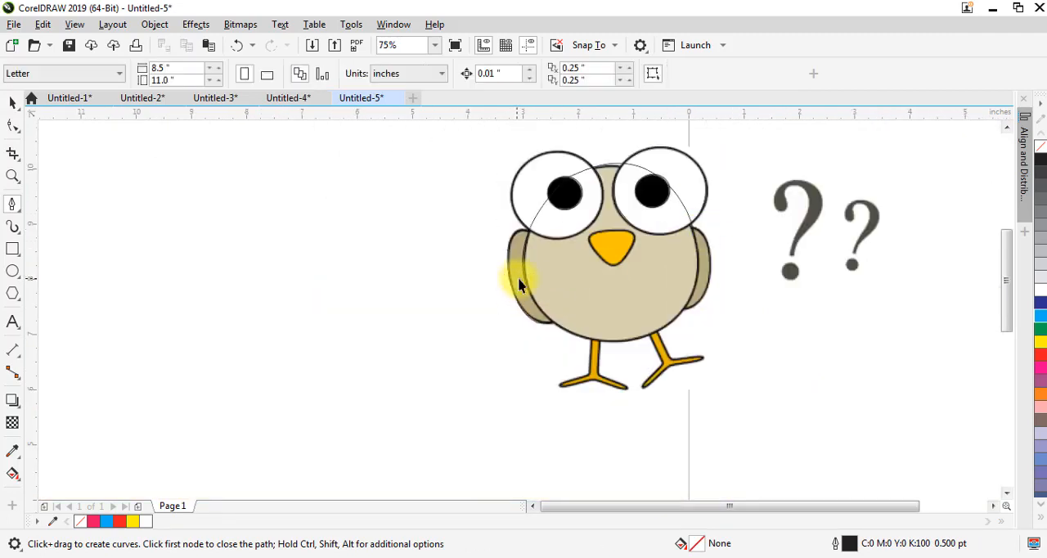
{"action": "key", "text": "space"}
{"action": "left_click", "coordinate": [520, 280]}
{"action": "key", "text": "space"}
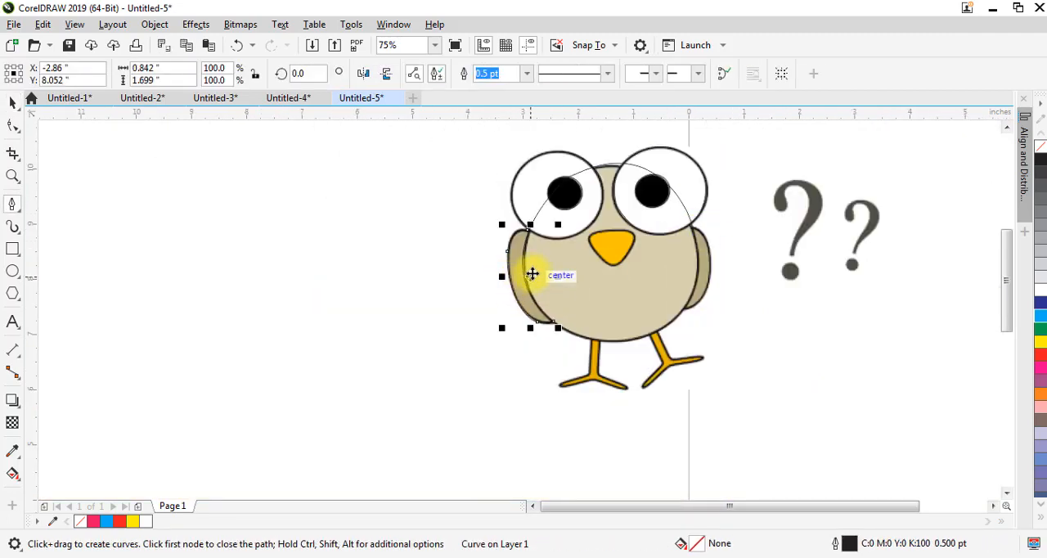
{"action": "key", "text": "space"}
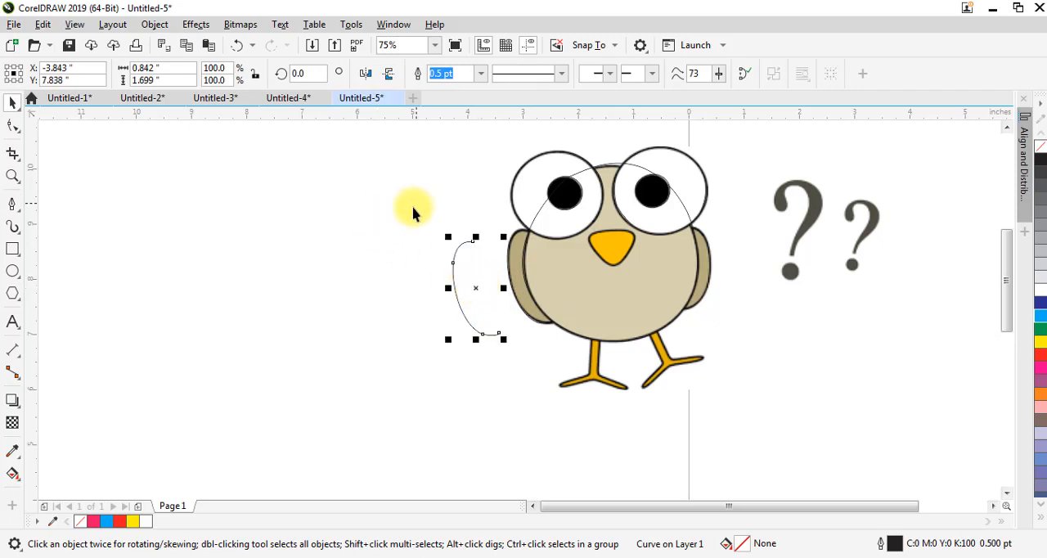
{"action": "left_click", "coordinate": [366, 76]}
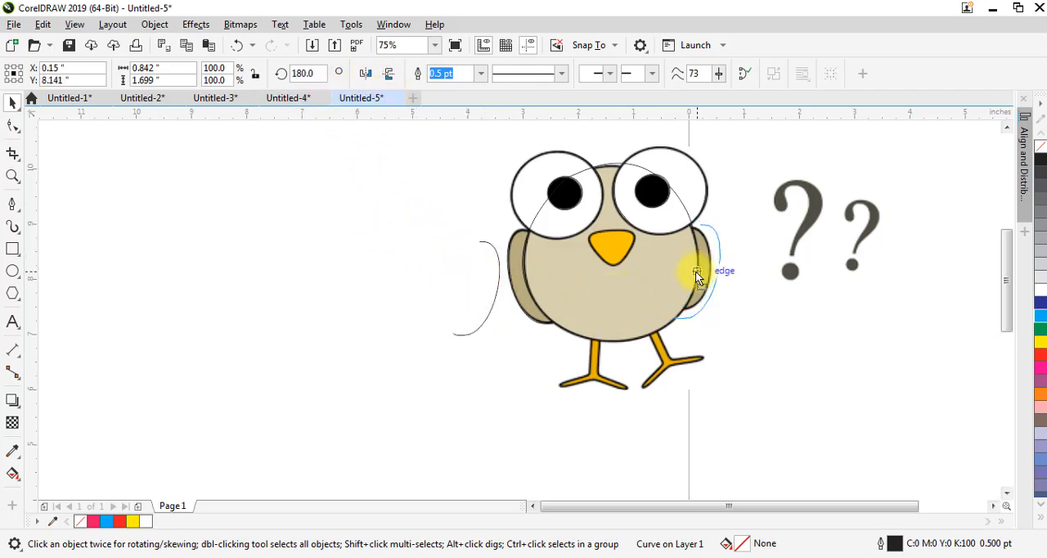
{"action": "left_click_drag", "start_coordinate": [695, 271], "coordinate": [704, 271]}
Scale the mirrored wing curve proportionally to 88.5% and align its top with the right wing
{"action": "scroll", "coordinate": [713, 270], "scroll_direction": "up", "scroll_amount": 4}
{"action": "scroll", "coordinate": [713, 270], "scroll_direction": "down", "scroll_amount": 2}
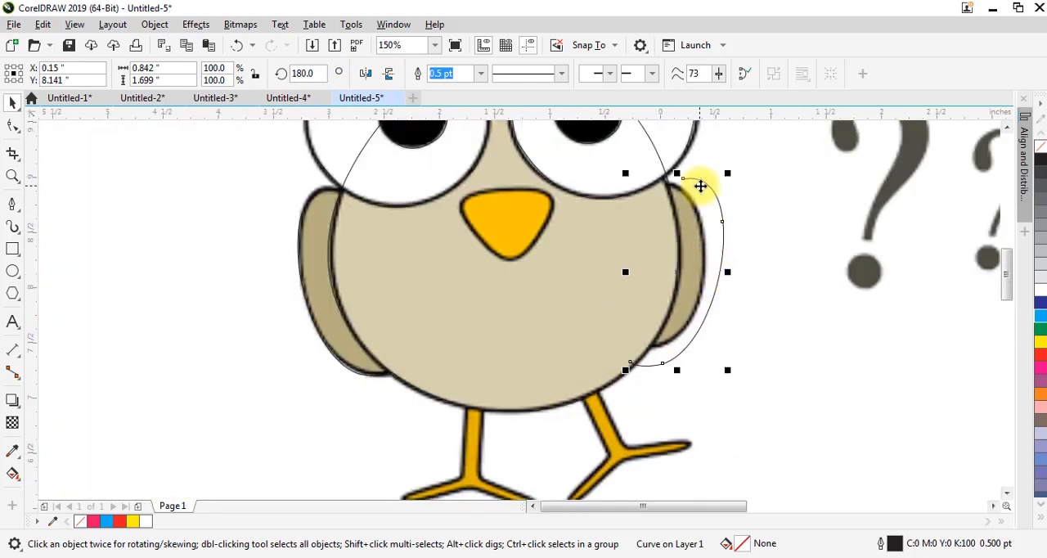
{"action": "left_click_drag", "start_coordinate": [727, 173], "coordinate": [716, 196]}
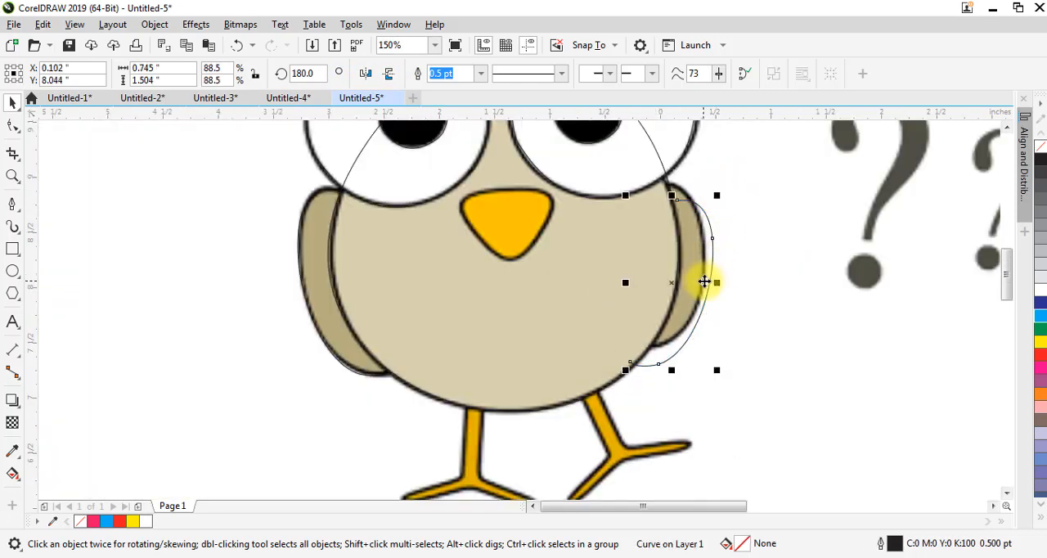
{"action": "left_click_drag", "start_coordinate": [702, 262], "coordinate": [699, 265]}
Remove the right wing curve's surplus lower end node and fit the lower segment to the wing's edge
{"action": "key", "text": "space"}
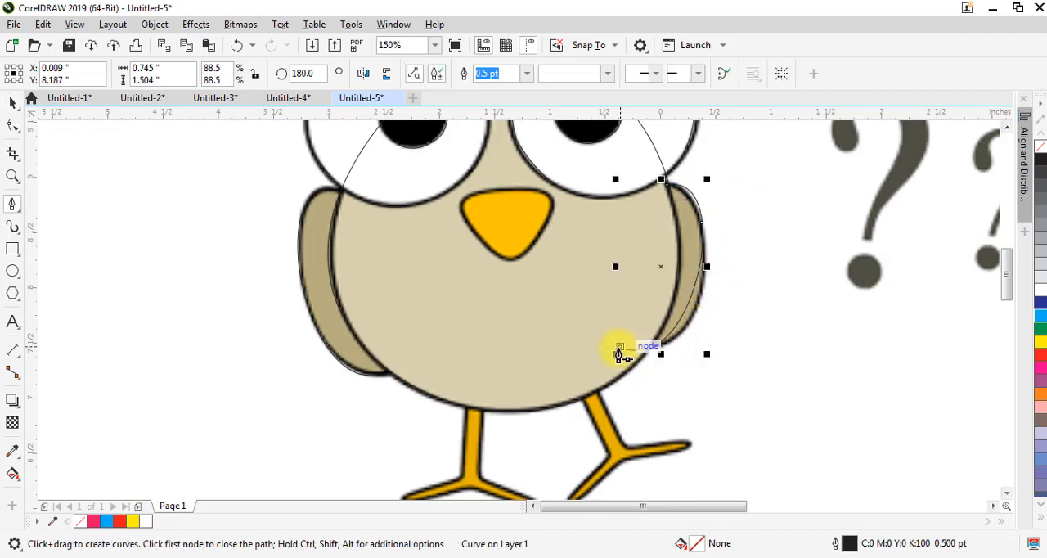
{"action": "left_click", "coordinate": [13, 122]}
{"action": "double_click", "coordinate": [646, 345]}
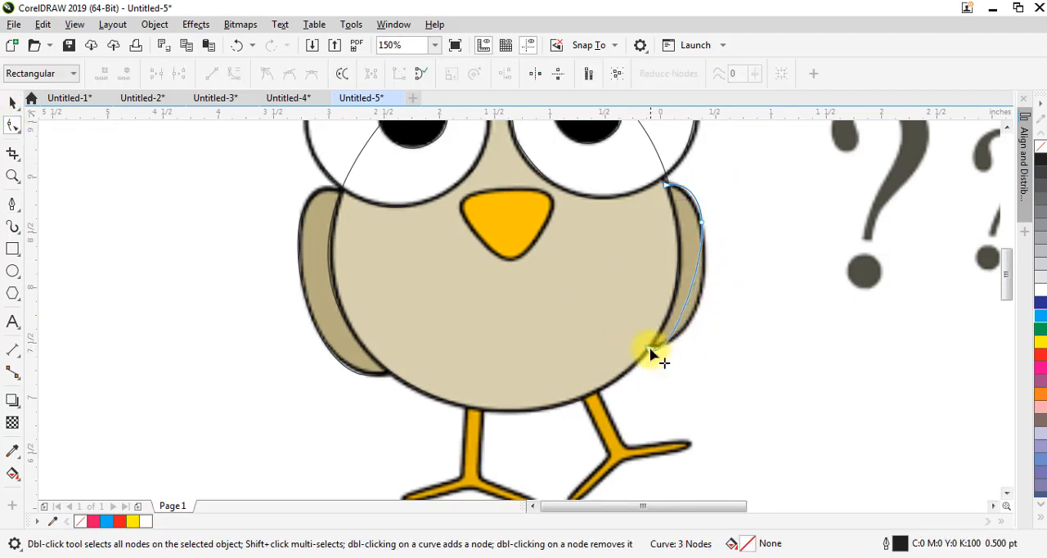
{"action": "key", "text": "space"}
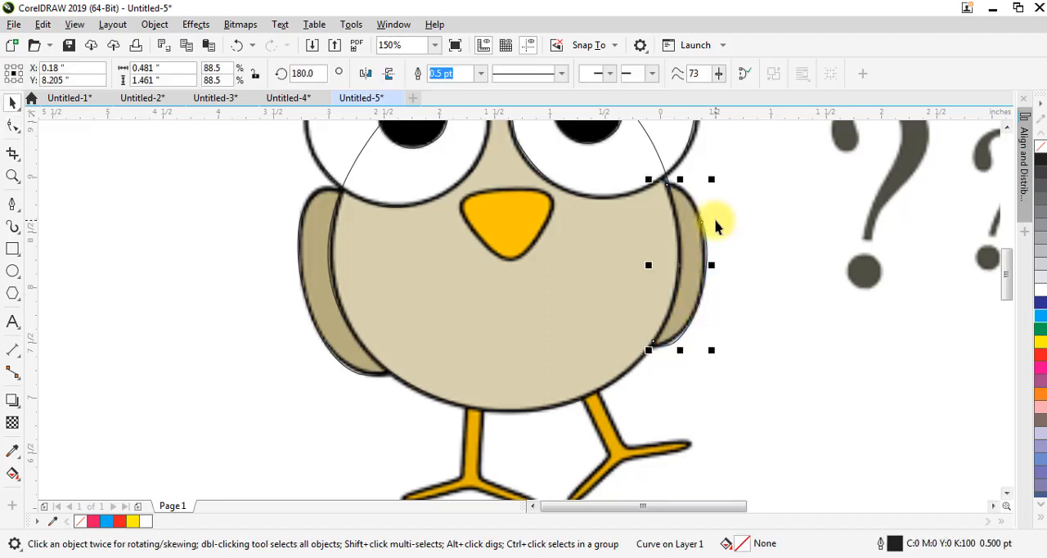
{"action": "scroll", "coordinate": [712, 222], "scroll_direction": "down", "scroll_amount": 2}
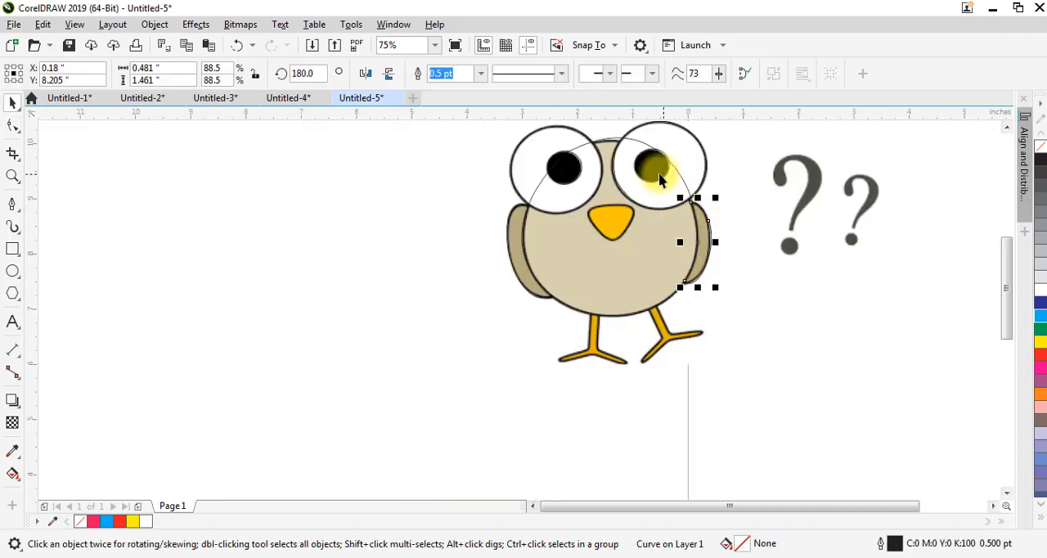
Trace the yellow beak with the Pen tool as a closed curve about 0.83 by 0.63 inches
{"action": "scroll", "coordinate": [618, 214], "scroll_direction": "up", "scroll_amount": 2}
{"action": "scroll", "coordinate": [617, 214], "scroll_direction": "up", "scroll_amount": 2}
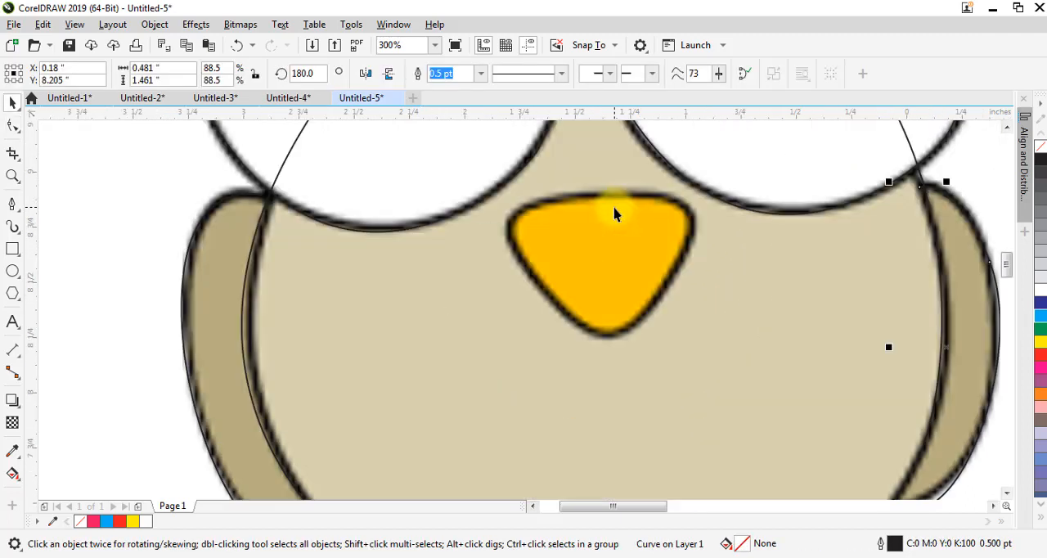
{"action": "key", "text": "space"}
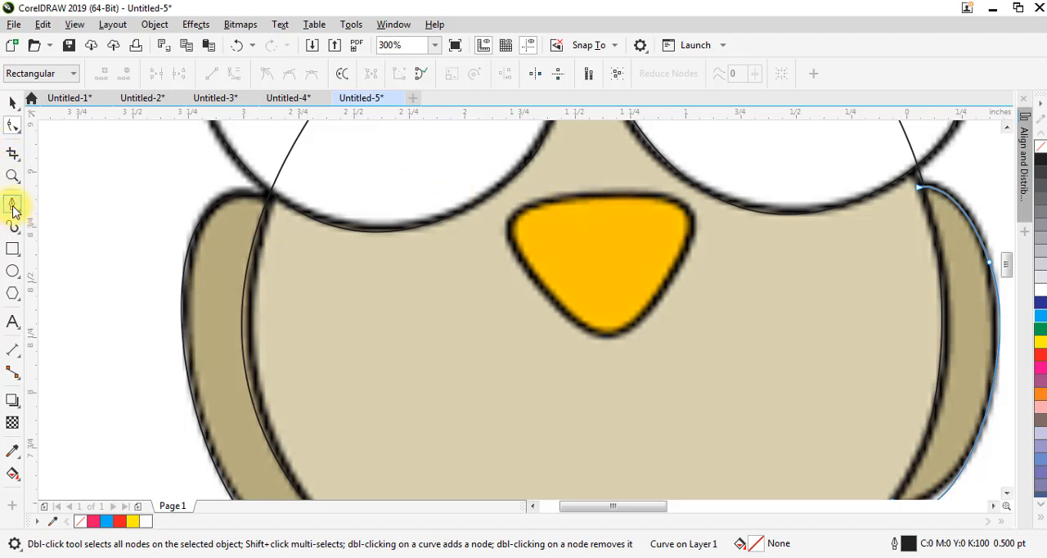
{"action": "left_click", "coordinate": [12, 206]}
{"action": "left_click", "coordinate": [585, 199]}
{"action": "left_click_drag", "start_coordinate": [677, 272], "coordinate": [609, 378]}
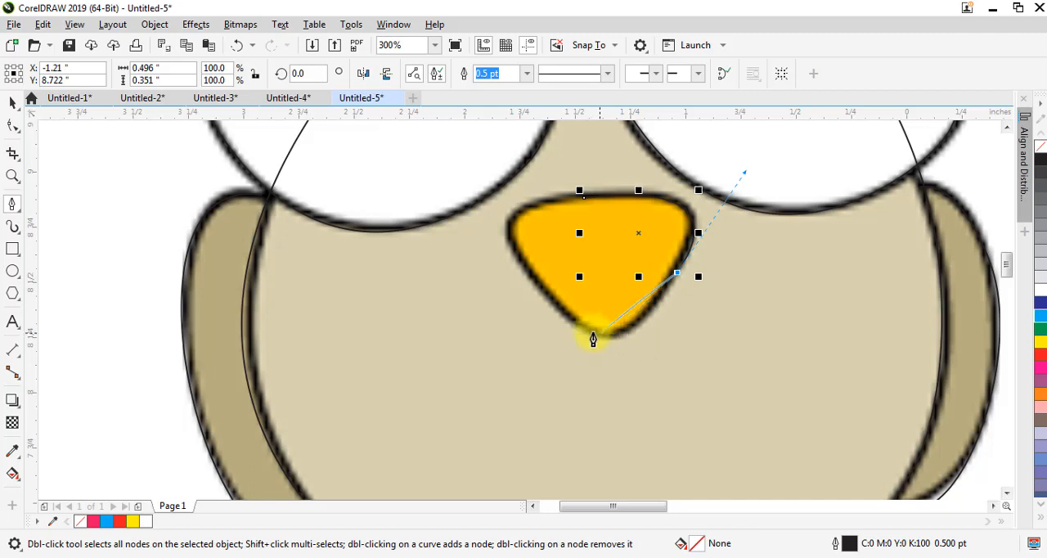
{"action": "left_click_drag", "start_coordinate": [611, 338], "coordinate": [580, 347]}
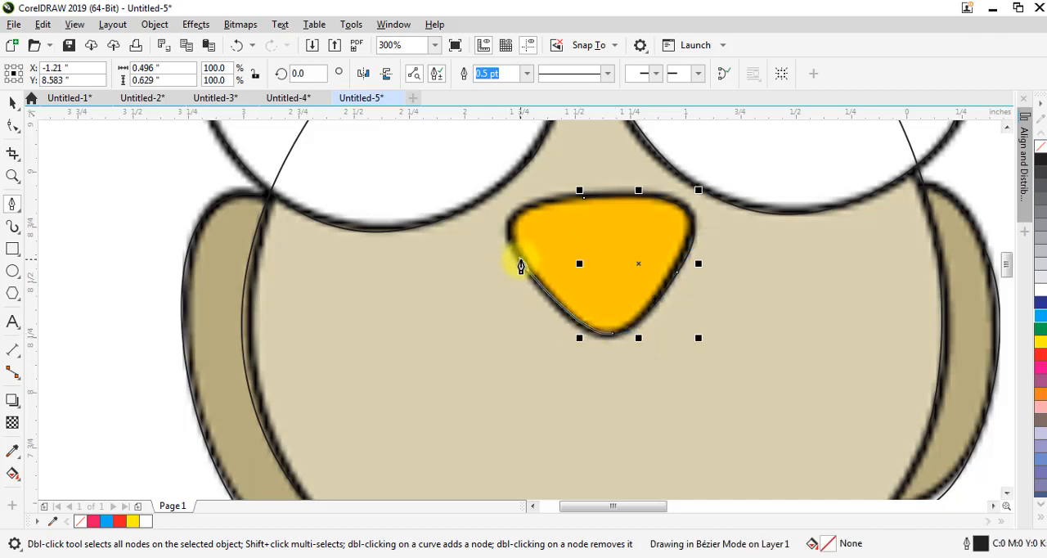
{"action": "left_click_drag", "start_coordinate": [522, 260], "coordinate": [518, 244]}
{"action": "left_click_drag", "start_coordinate": [584, 197], "coordinate": [488, 199]}
{"action": "scroll", "coordinate": [628, 230], "scroll_direction": "down", "scroll_amount": 2}
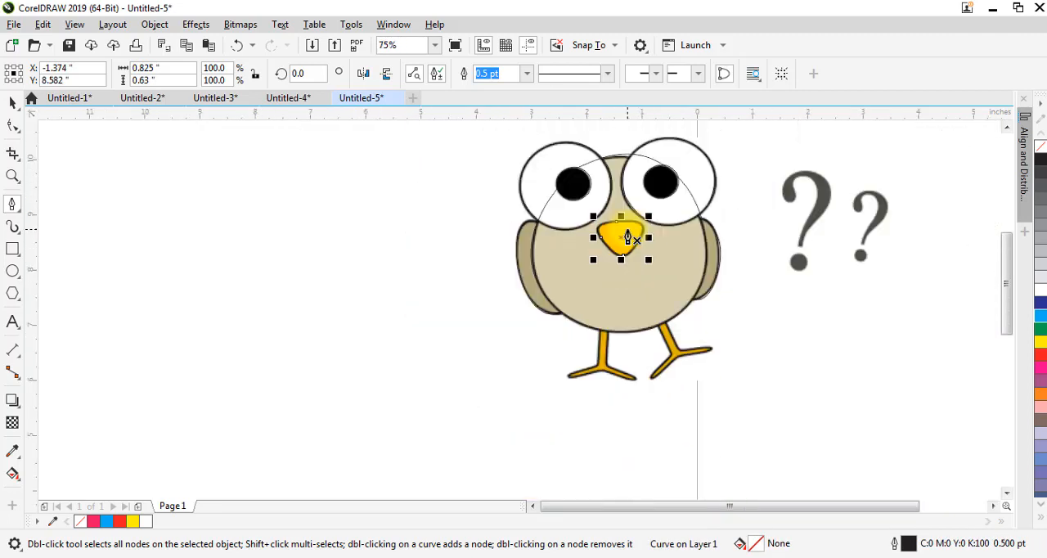
Start a Pen curve at the top of the right leg, tracing its inner side down and around the left toe
{"action": "key", "text": "space"}
{"action": "left_click", "coordinate": [695, 365]}
{"action": "scroll", "coordinate": [686, 368], "scroll_direction": "up", "scroll_amount": 2}
{"action": "key", "text": "space"}
{"action": "left_click", "coordinate": [577, 193]}
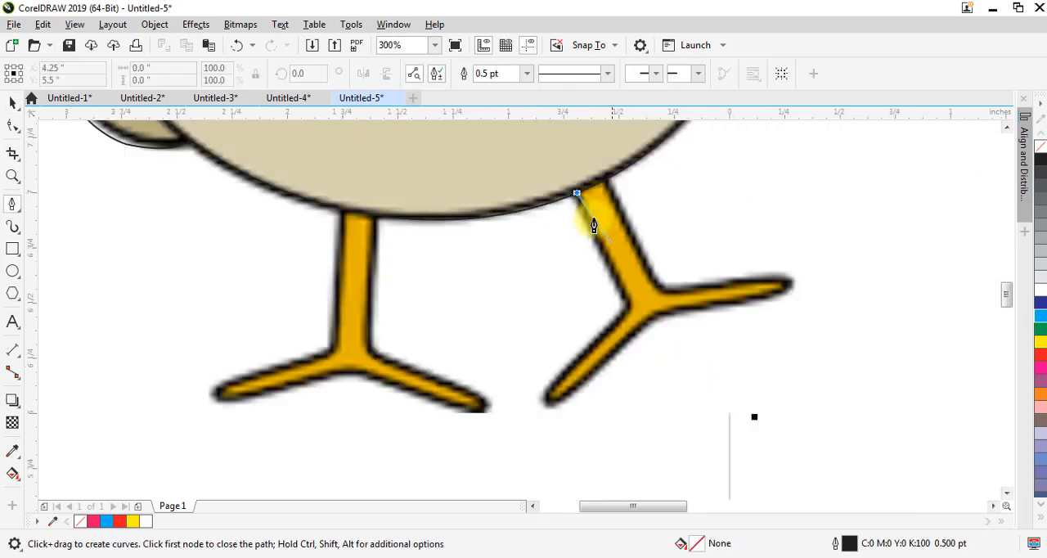
{"action": "left_click", "coordinate": [623, 290]}
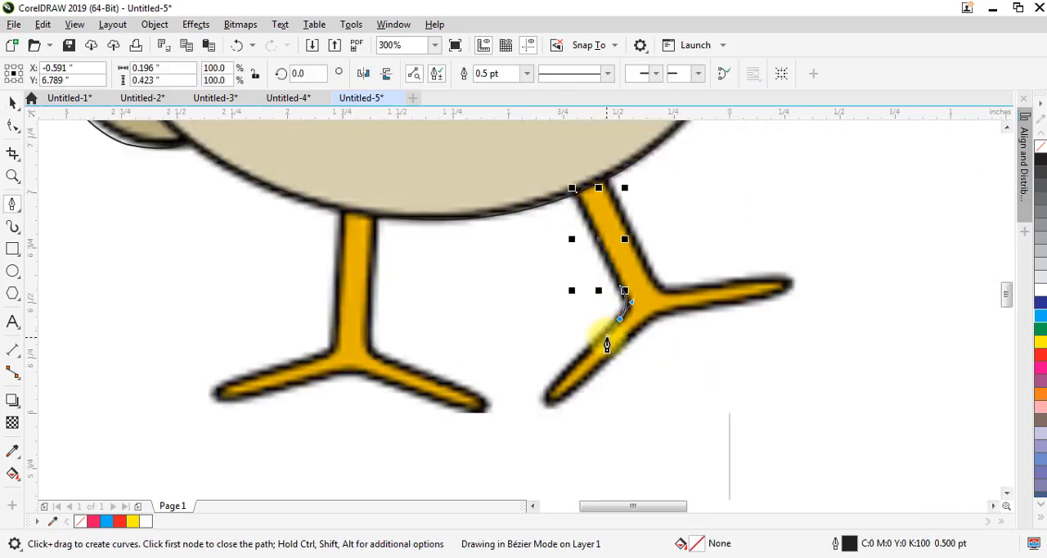
{"action": "left_click_drag", "start_coordinate": [552, 405], "coordinate": [619, 368]}
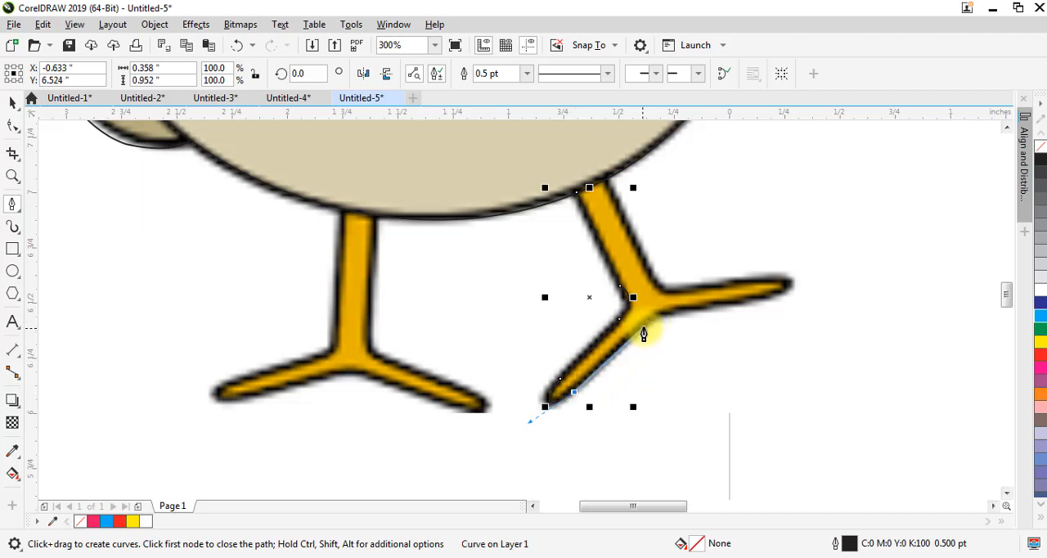
Continue the right leg curve around the foot's underside and right toe, then up the outer side to the body
{"action": "left_click_drag", "start_coordinate": [685, 314], "coordinate": [716, 309]}
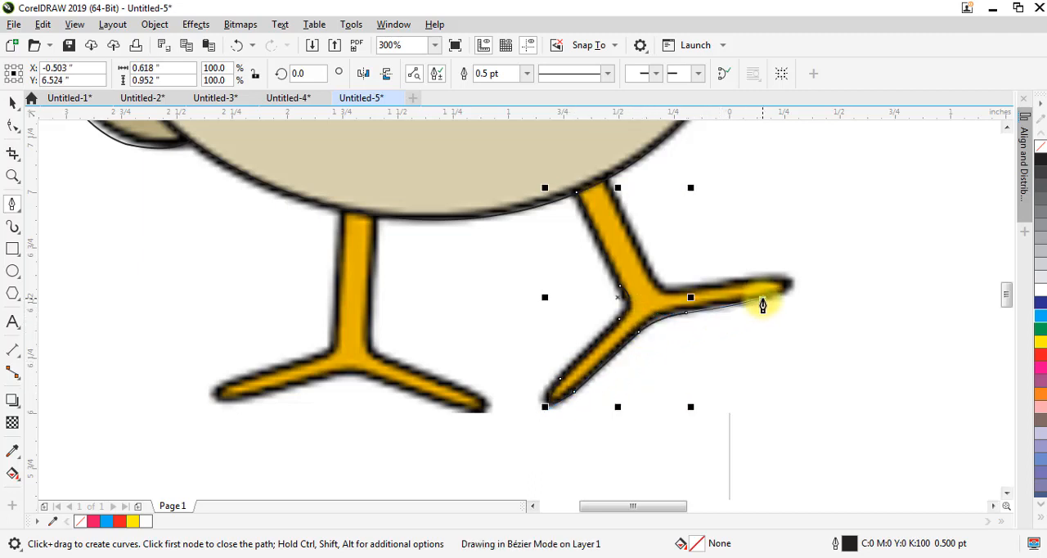
{"action": "left_click", "coordinate": [762, 298]}
{"action": "mouse_move", "coordinate": [763, 279]}
{"action": "left_mouse_down"}
{"action": "mouse_move", "coordinate": [704, 284]}
{"action": "mouse_move", "coordinate": [643, 245]}
{"action": "left_mouse_up"}
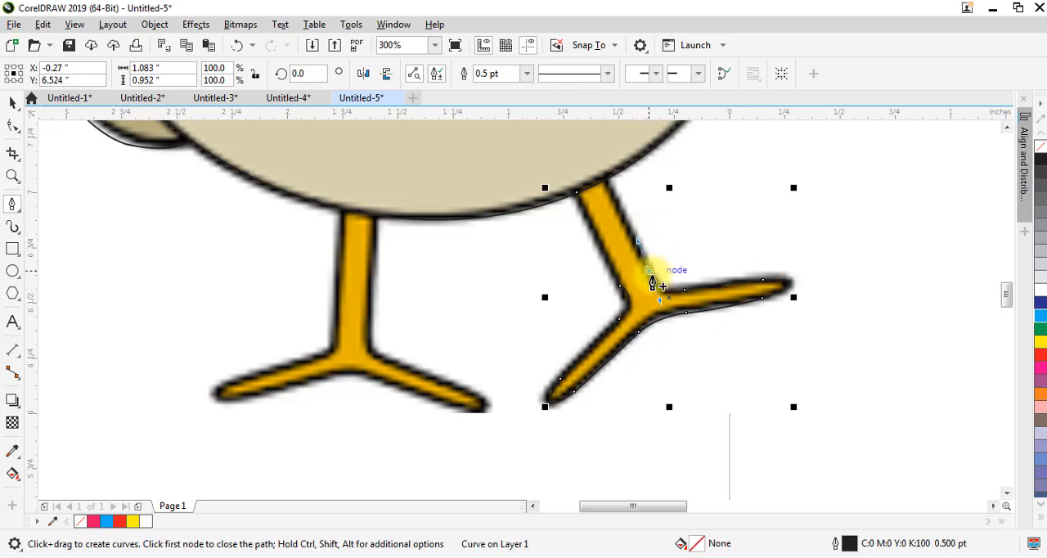
{"action": "left_click", "coordinate": [610, 174]}
{"action": "key", "text": "space"}
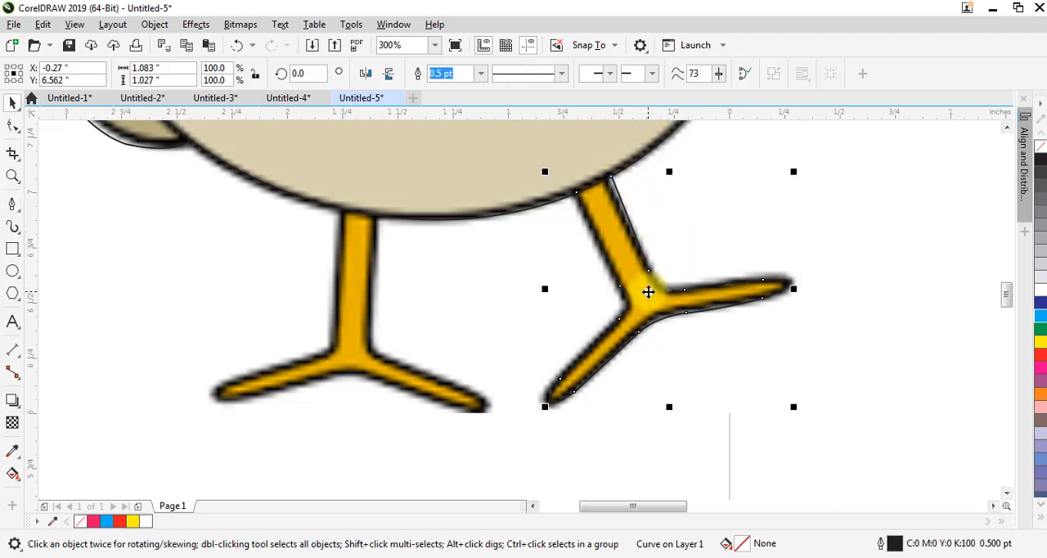
Place a horizontally mirrored copy of the right leg curve over the bird's left leg
{"action": "right_click", "coordinate": [521, 328]}
{"action": "left_click_drag", "start_coordinate": [647, 292], "coordinate": [346, 351]}
{"action": "left_click", "coordinate": [365, 74]}
Rotate the copied leg curve by about 21 degrees and nudge it into alignment with the left leg
{"action": "left_click", "coordinate": [346, 351]}
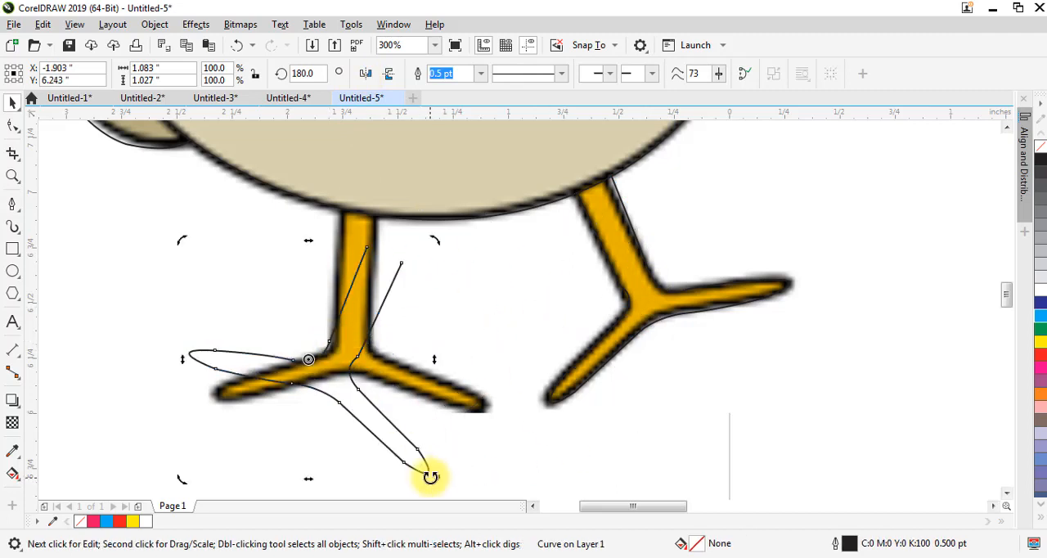
{"action": "left_click_drag", "start_coordinate": [432, 477], "coordinate": [433, 411]}
{"action": "left_click_drag", "start_coordinate": [324, 329], "coordinate": [346, 325]}
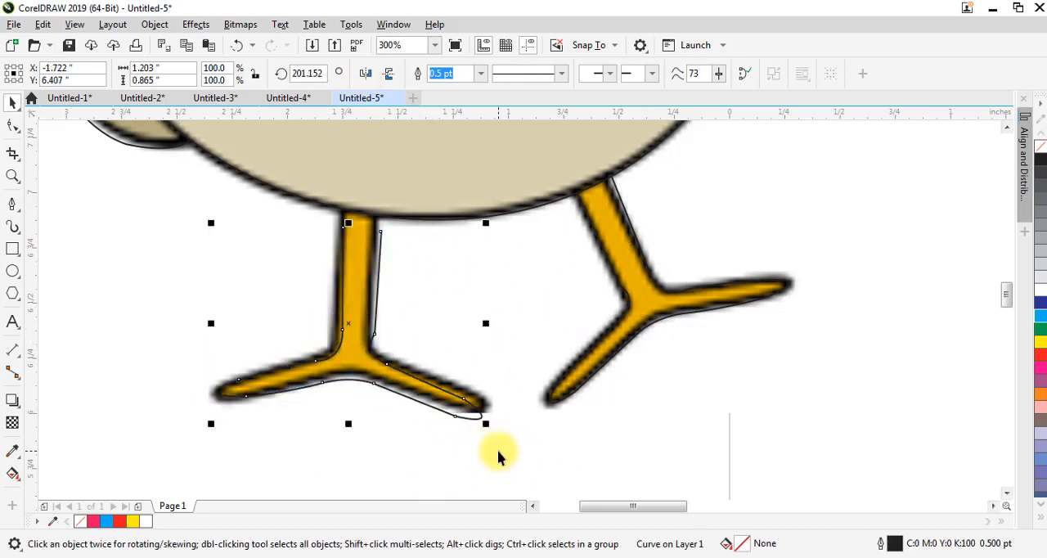
{"action": "key", "text": "Up"}
{"action": "key", "text": "Up"}
Adjust the left leg curve's toe nodes and extend its two upper end nodes to the body's edge
{"action": "key", "text": "space"}
{"action": "key", "text": "F10"}
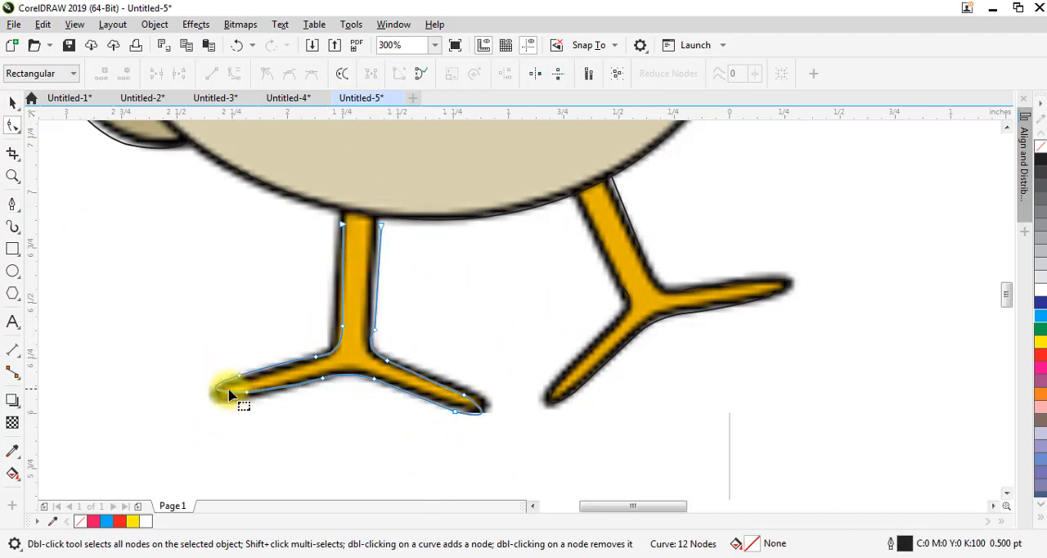
{"action": "left_click_drag", "start_coordinate": [207, 356], "coordinate": [241, 397]}
{"action": "scroll", "coordinate": [375, 221], "scroll_direction": "up", "scroll_amount": 2}
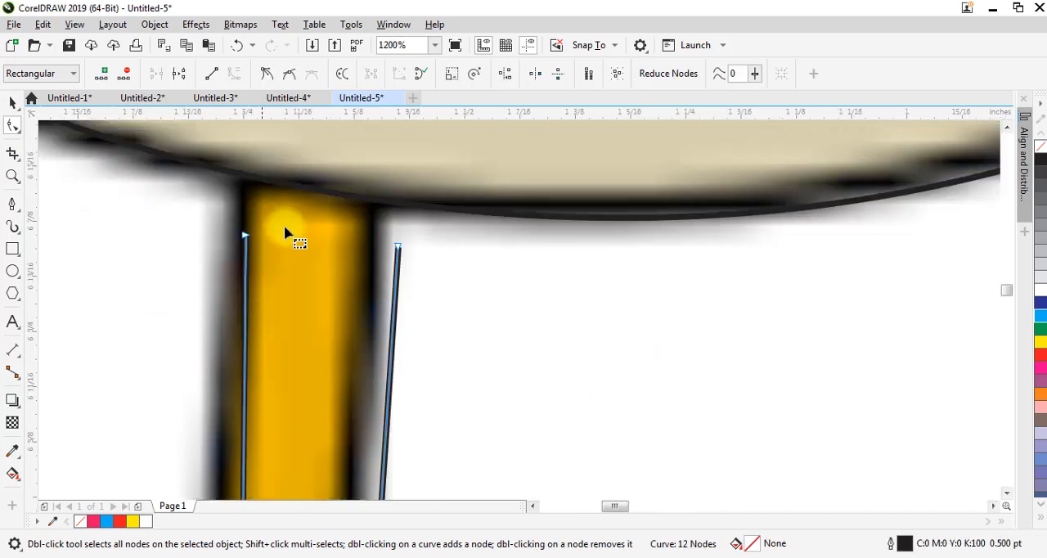
{"action": "left_click_drag", "start_coordinate": [243, 235], "coordinate": [235, 170]}
{"action": "left_click_drag", "start_coordinate": [398, 244], "coordinate": [378, 199]}
{"action": "scroll", "coordinate": [379, 199], "scroll_direction": "down", "scroll_amount": 3}
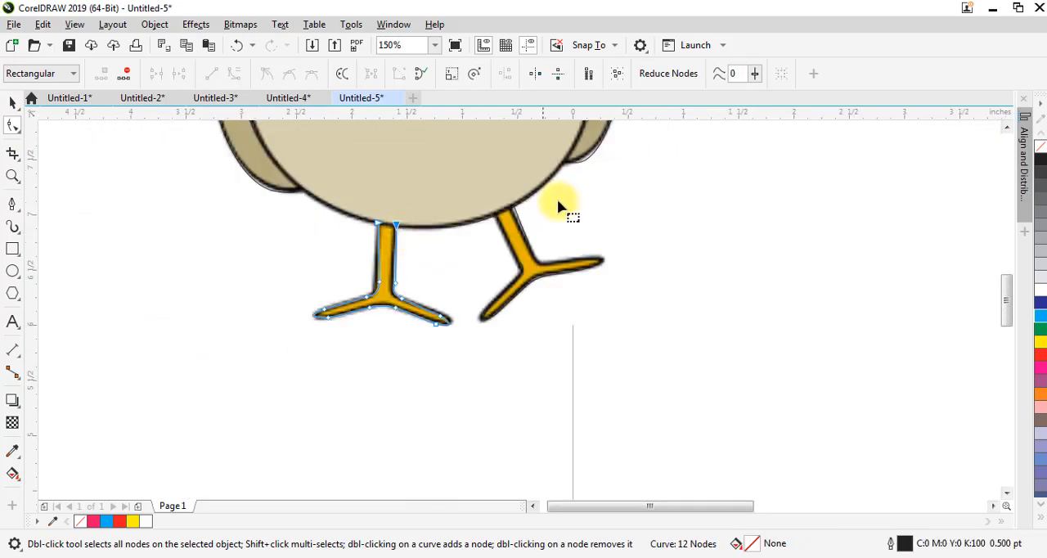
Move the bird bitmap sideways off the traced curves so the outline drawing stands alone beside it
{"action": "key", "text": "space"}
{"action": "scroll", "coordinate": [547, 209], "scroll_direction": "down", "scroll_amount": 1}
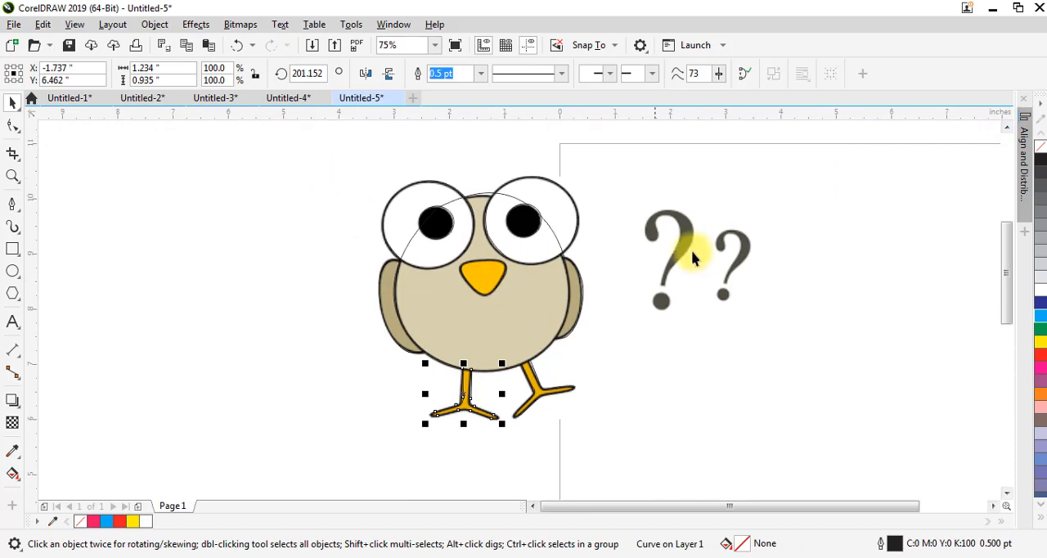
{"action": "left_click_drag", "start_coordinate": [691, 259], "coordinate": [853, 261]}
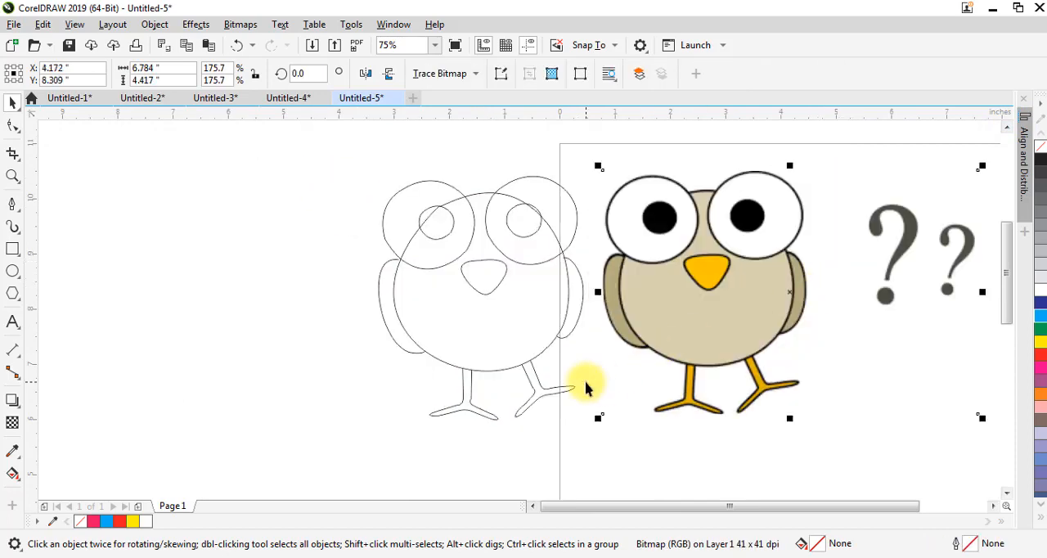